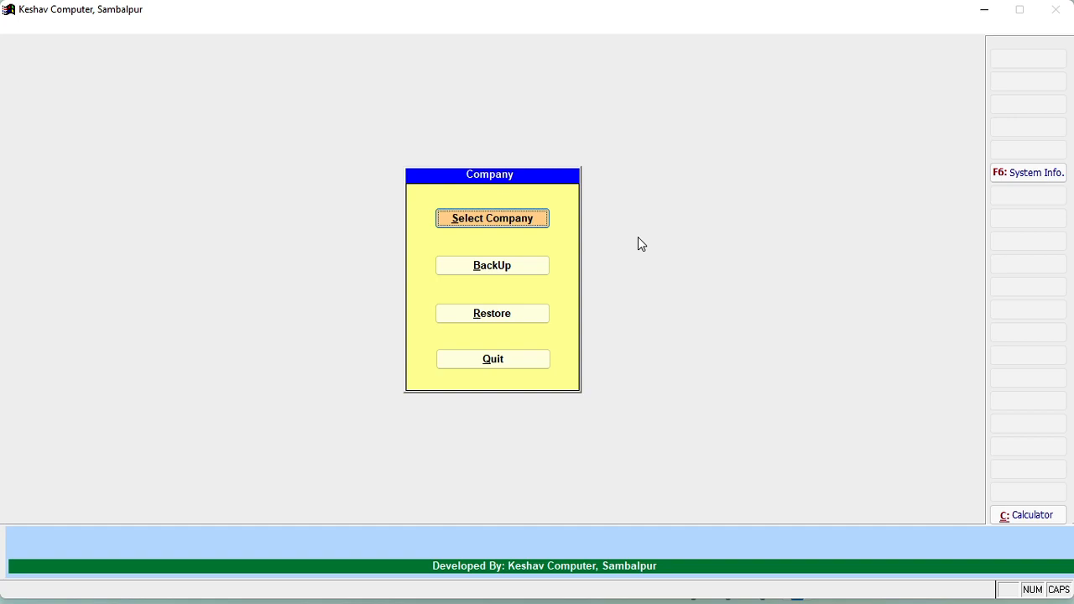
# Step: Select the PETROL PUMP company and log in as SUPERVISOR with the account password
pyautogui.press('Return')
pyautogui.press('Return')
pyautogui.write('SUPERVISOR')
pyautogui.press('Return')
pyautogui.write('****')
pyautogui.press('Return')
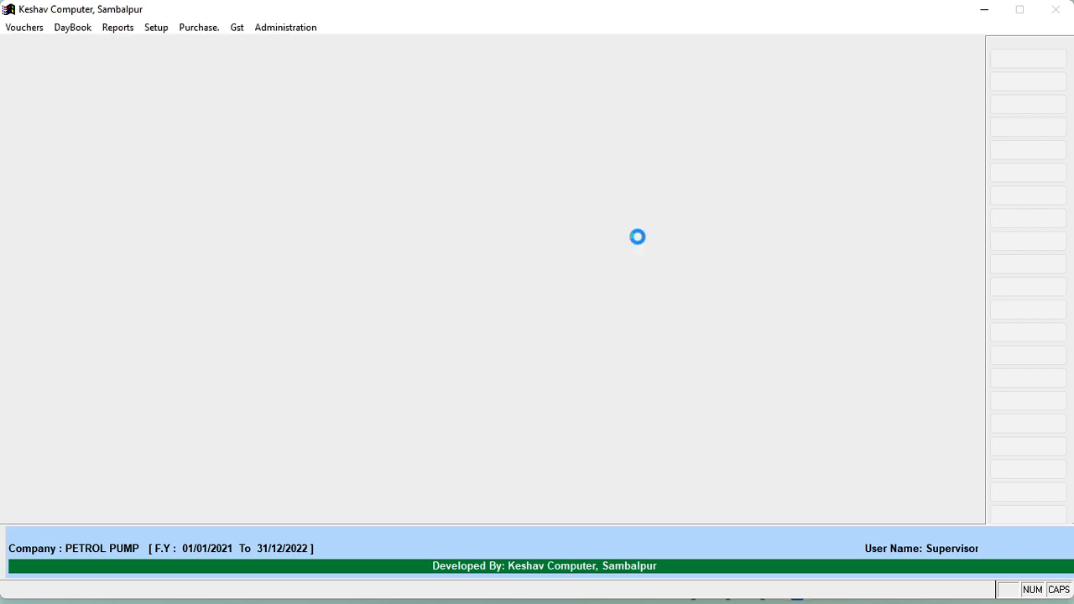
# Step: Look through the list of existing Rate Change Entry records offered for modification, and exit it
pyautogui.press('Return')
pyautogui.press('Right')
pyautogui.press('Return')
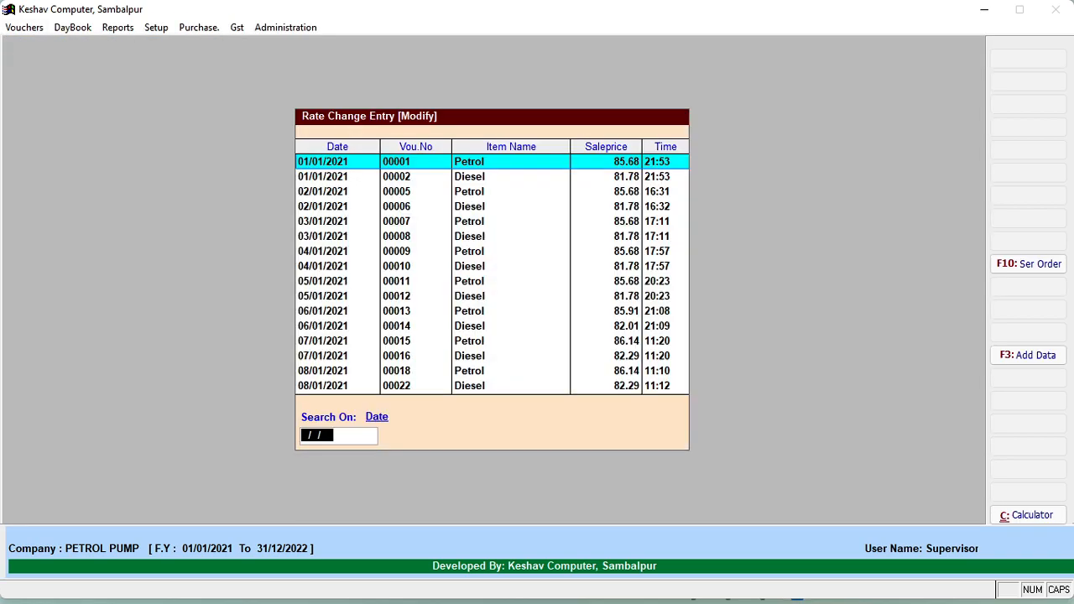
pyautogui.press('Escape')
pyautogui.press('Return')
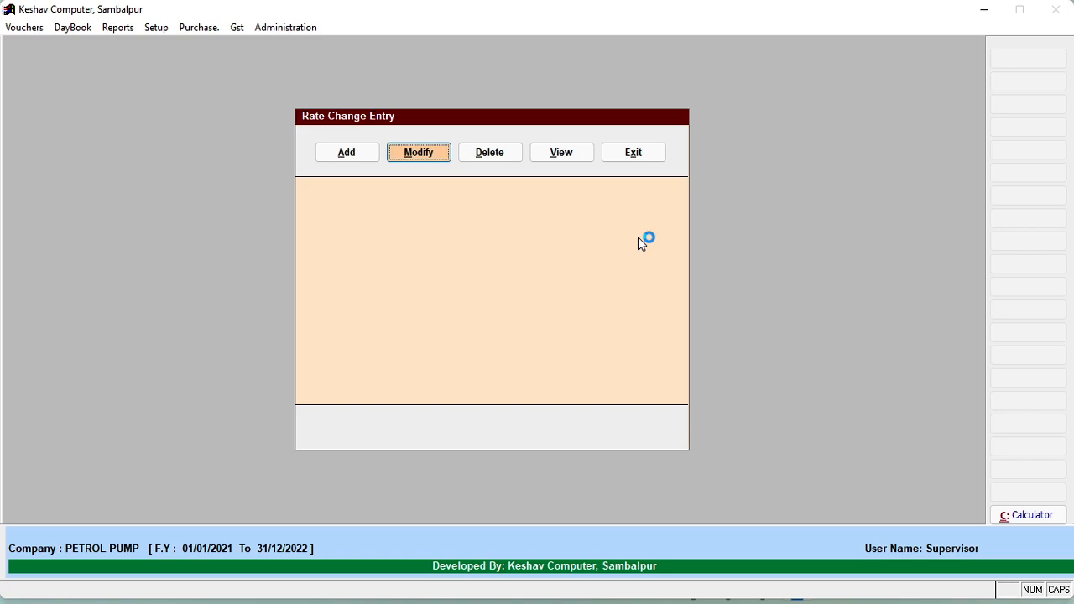
pyautogui.press('Escape')
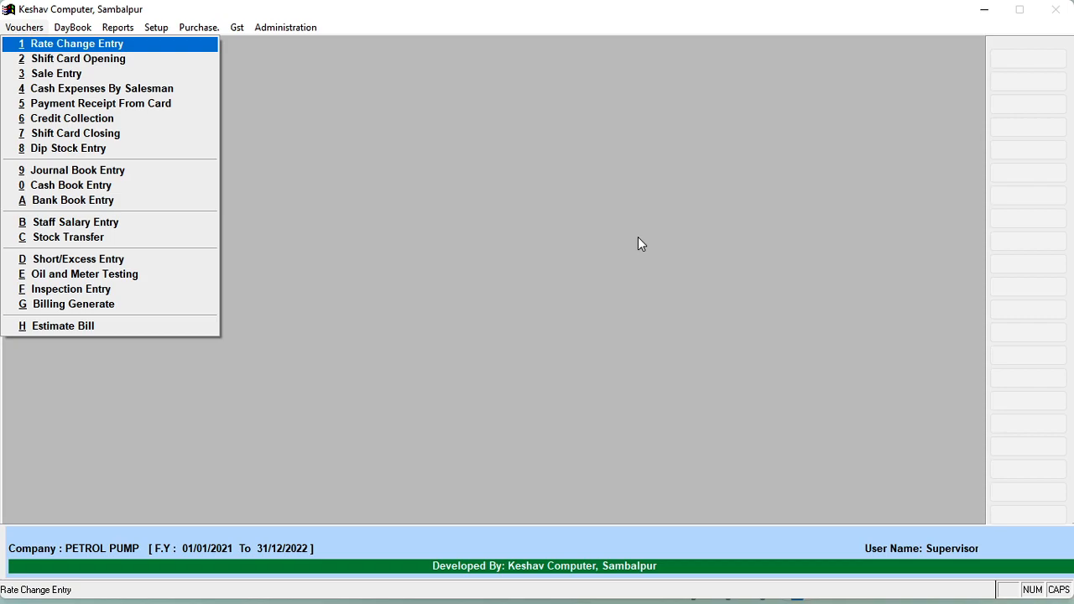
# Step: View the Petrol and Diesel rate change records dated 01/01/2021 without altering them
pyautogui.press('Return')
pyautogui.press('Right')
pyautogui.press('Return')
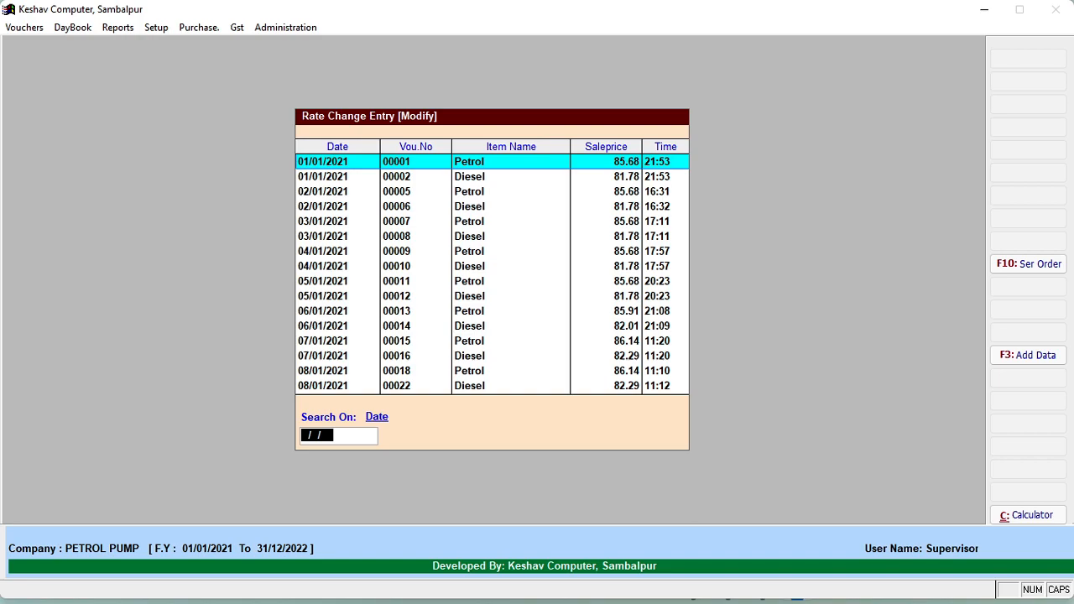
pyautogui.press('Return')
pyautogui.press('Escape')
pyautogui.press('Return')
pyautogui.press('Down')
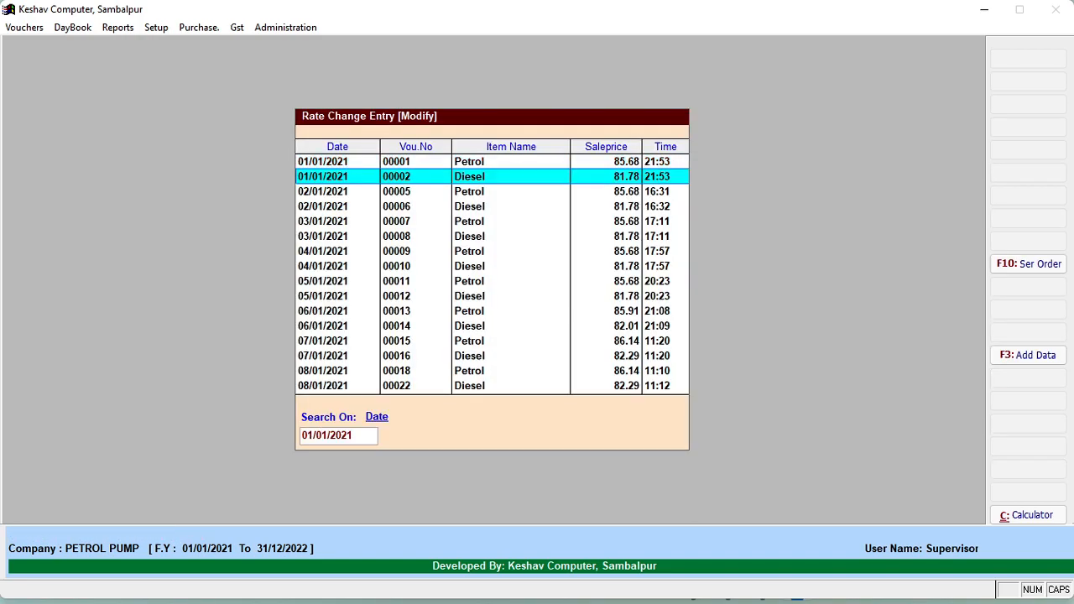
pyautogui.press('Return')
pyautogui.press('Escape')
pyautogui.press('Return')
pyautogui.press('Escape')
pyautogui.press('Escape')
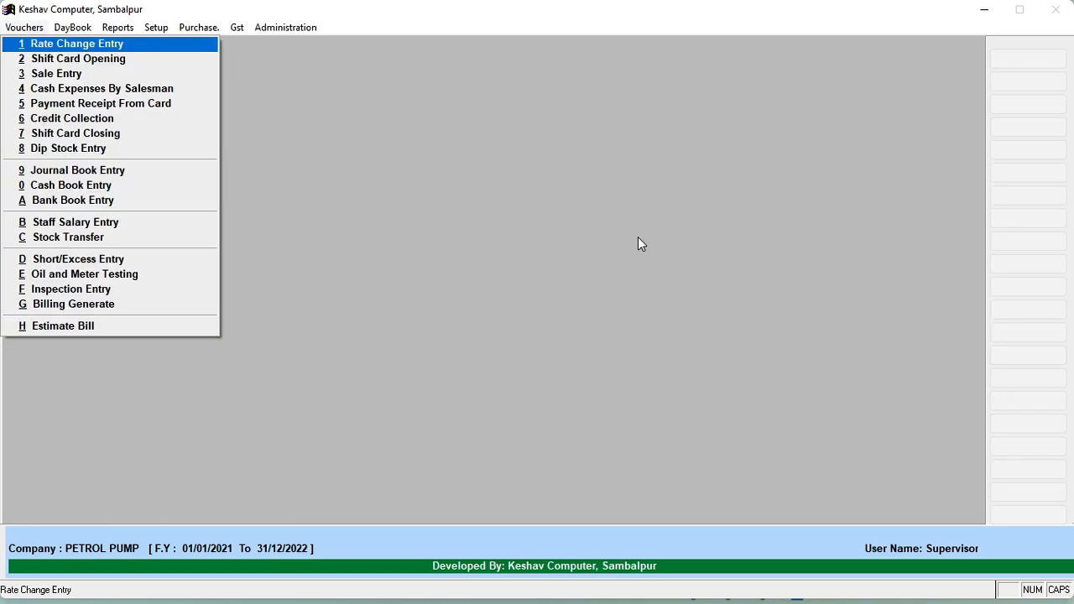
# Step: Examine the Shift Card Opening entry of 01/01/2021, including its MPD No and Shift Open fields, and exit without changes
pyautogui.press('Down')
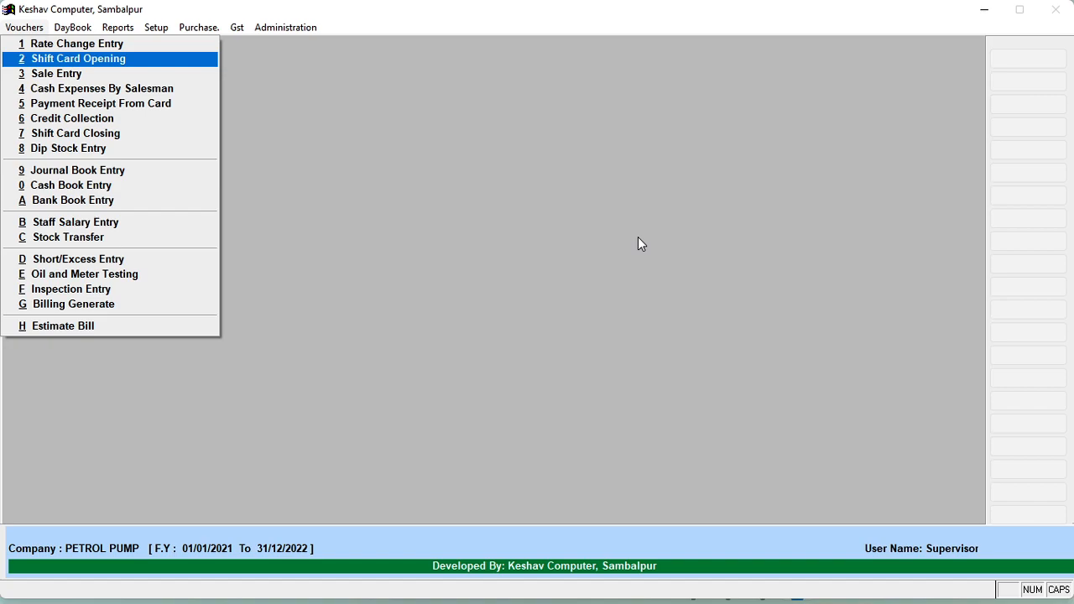
pyautogui.press('Return')
pyautogui.press('Tab')
pyautogui.press('Return')
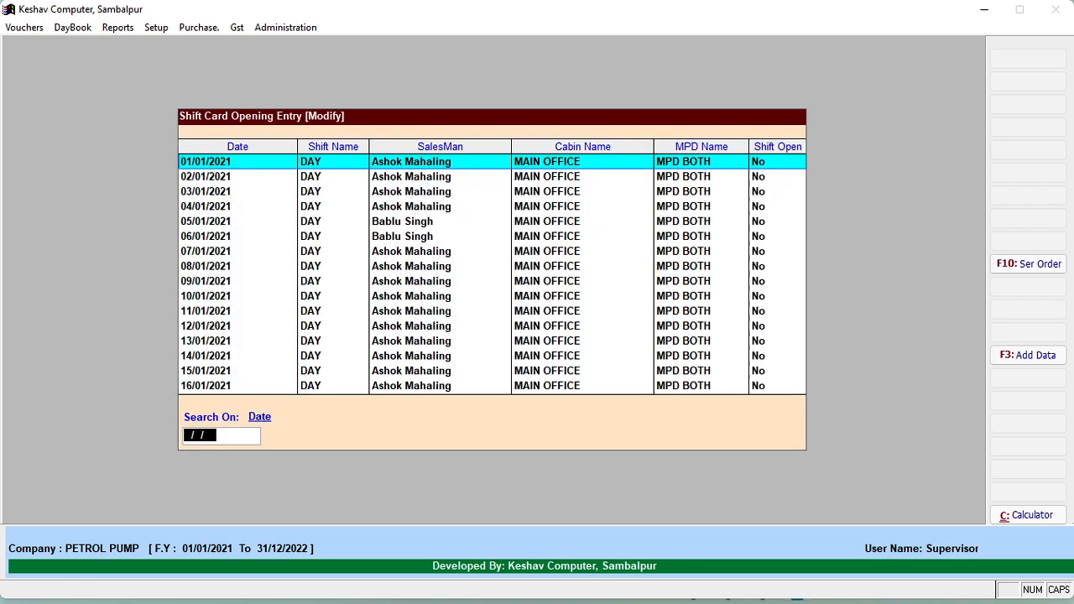
pyautogui.press('Return')
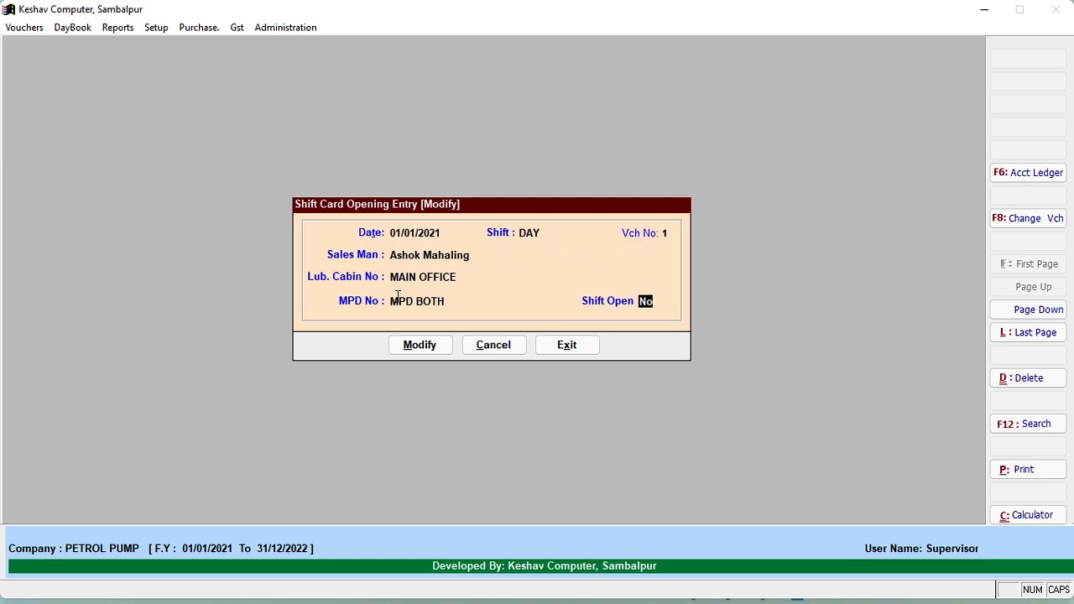
pyautogui.click(424, 306)
pyautogui.press('Escape')
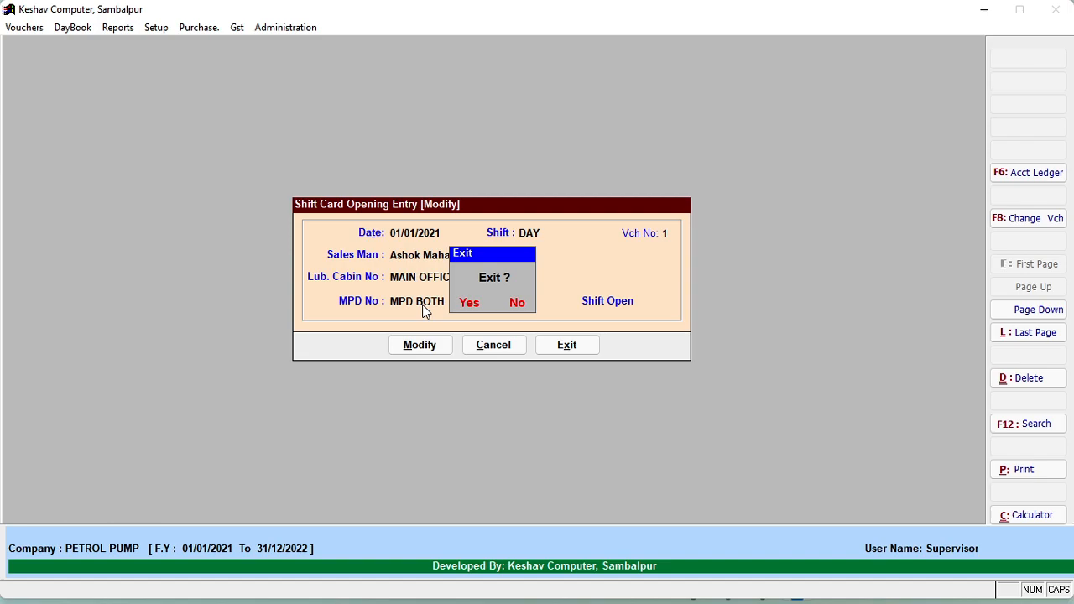
pyautogui.press('Return')
pyautogui.press('Escape')
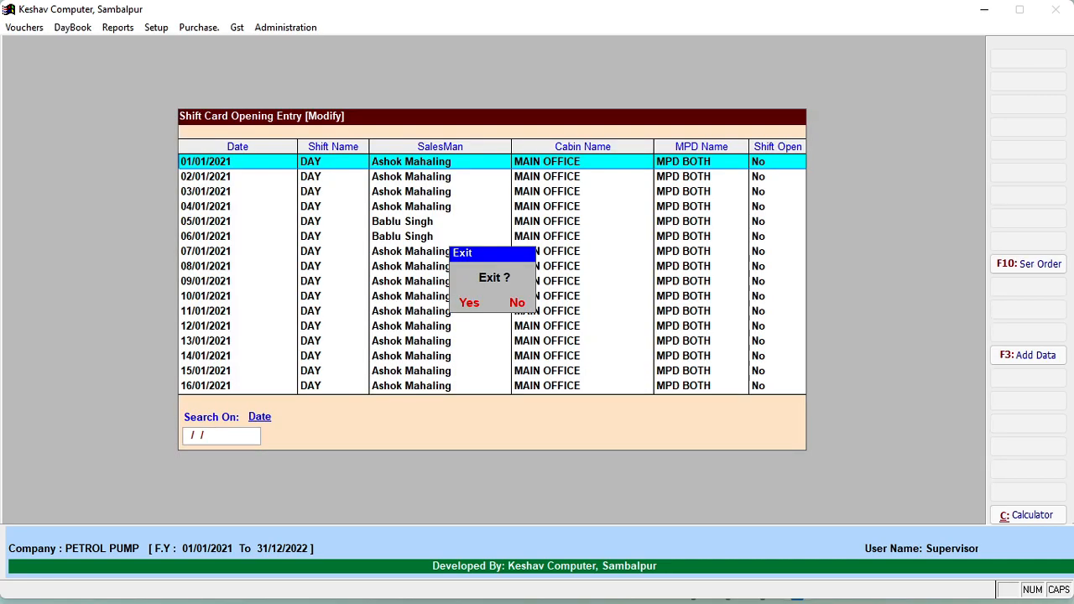
pyautogui.press('Return')
pyautogui.press('Escape')
# Step: Open the third sale voucher of 01/01/2021, a credit sale of Diesel, for modification from the Sale Entry list
pyautogui.press('Down')
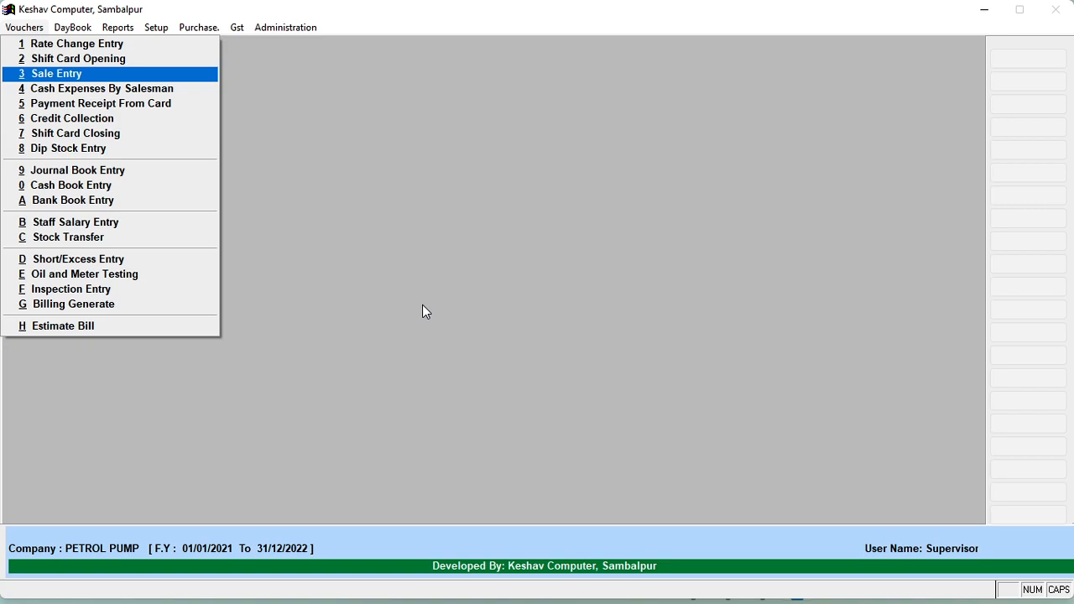
pyautogui.press('Return')
pyautogui.press('Right')
pyautogui.press('Return')
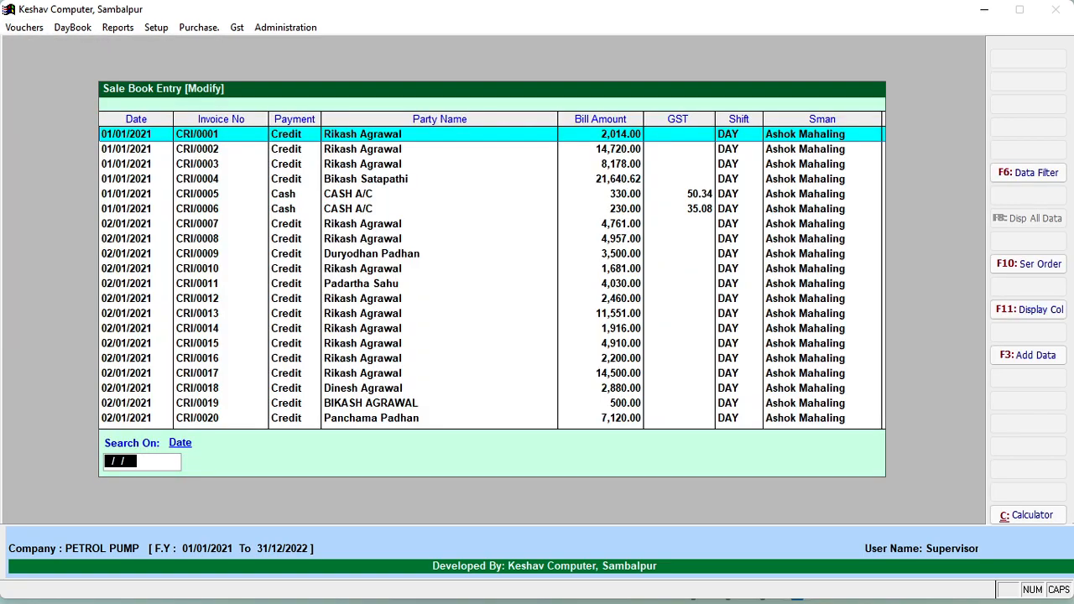
pyautogui.press('Down')
pyautogui.press('Down')
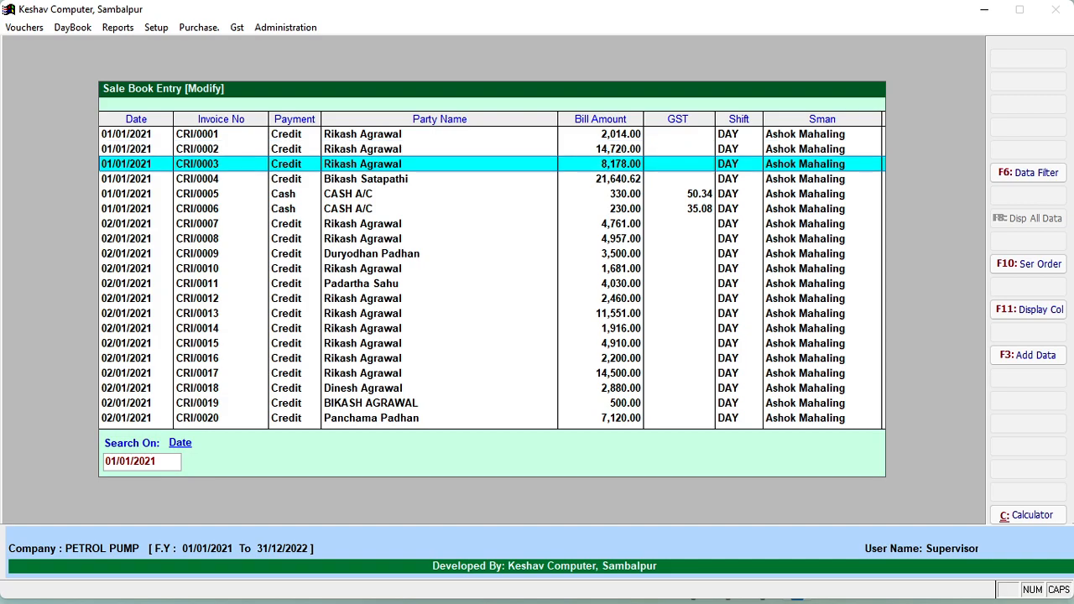
pyautogui.press('Return')
pyautogui.press('Return')
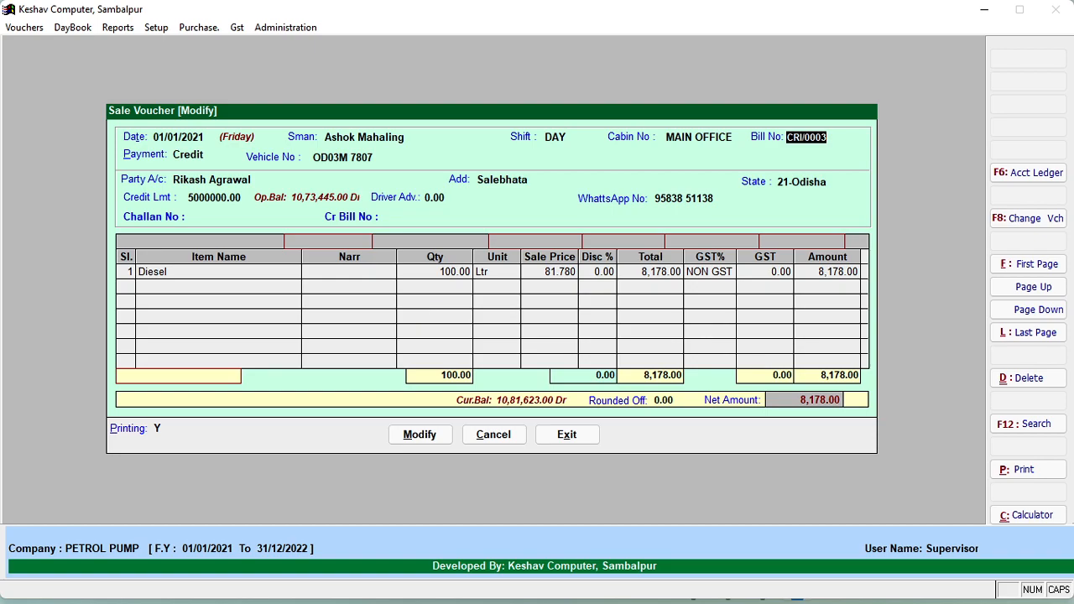
# Step: Review the sale voucher's header fields and its Diesel line through to GST%, keeping the existing values
pyautogui.press('Return')
pyautogui.press('Return')
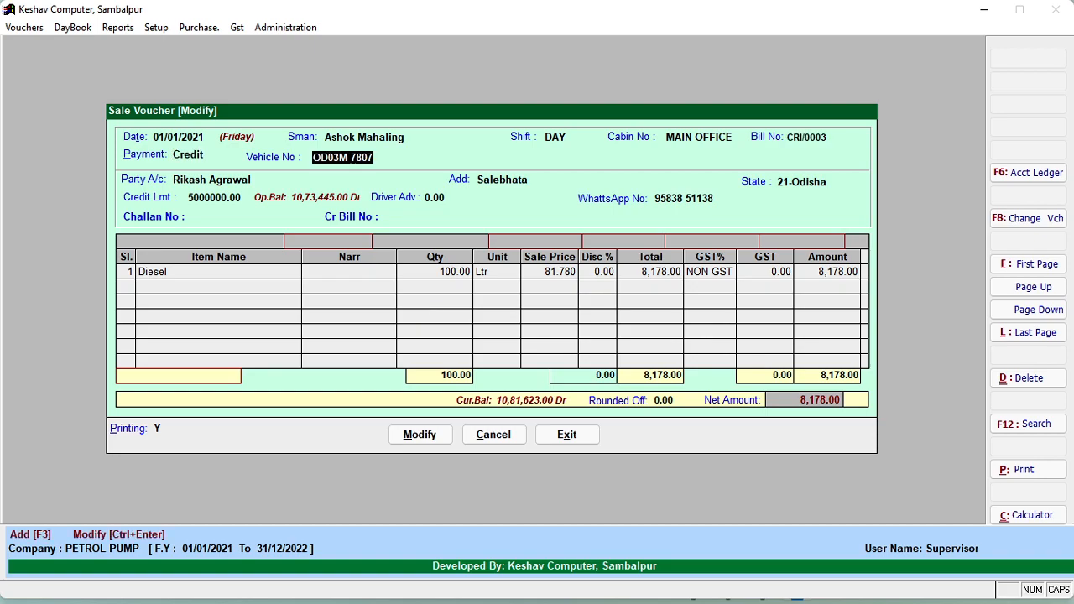
pyautogui.press('Return')
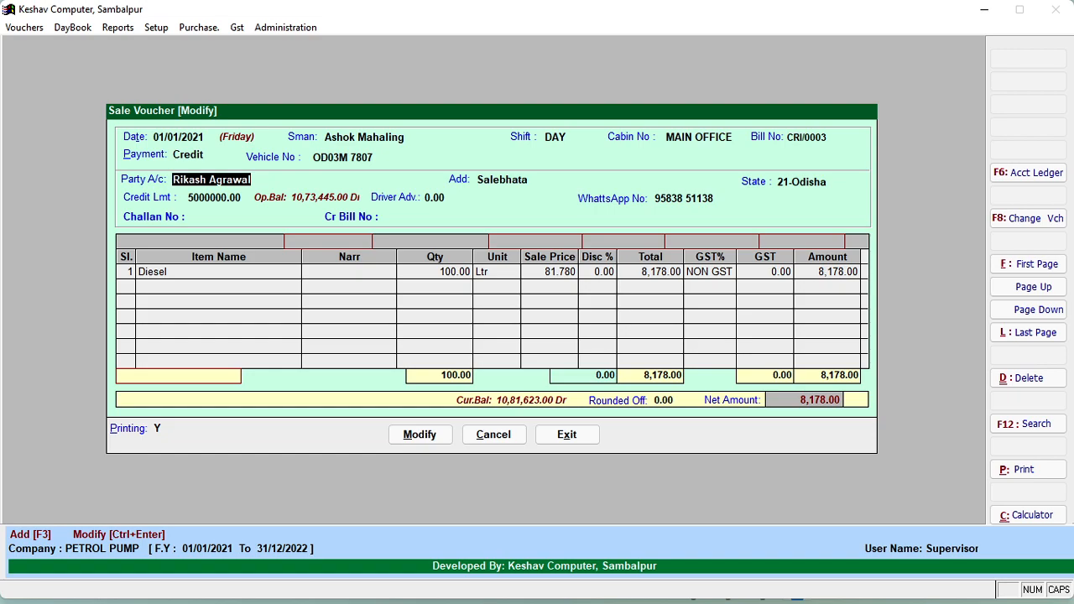
pyautogui.press('Return')
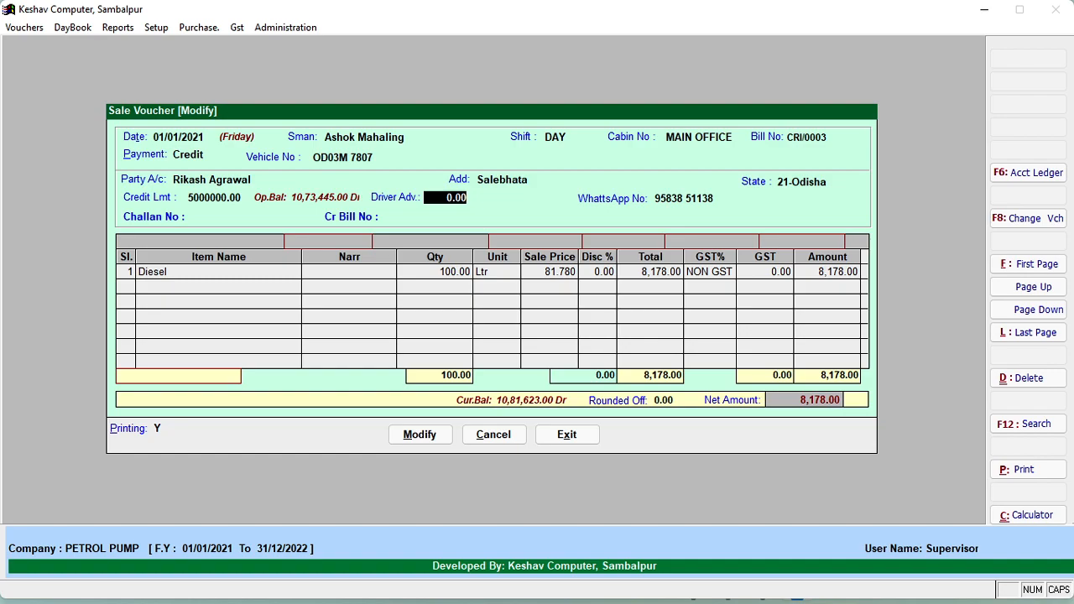
pyautogui.press('Return')
pyautogui.press('Return')
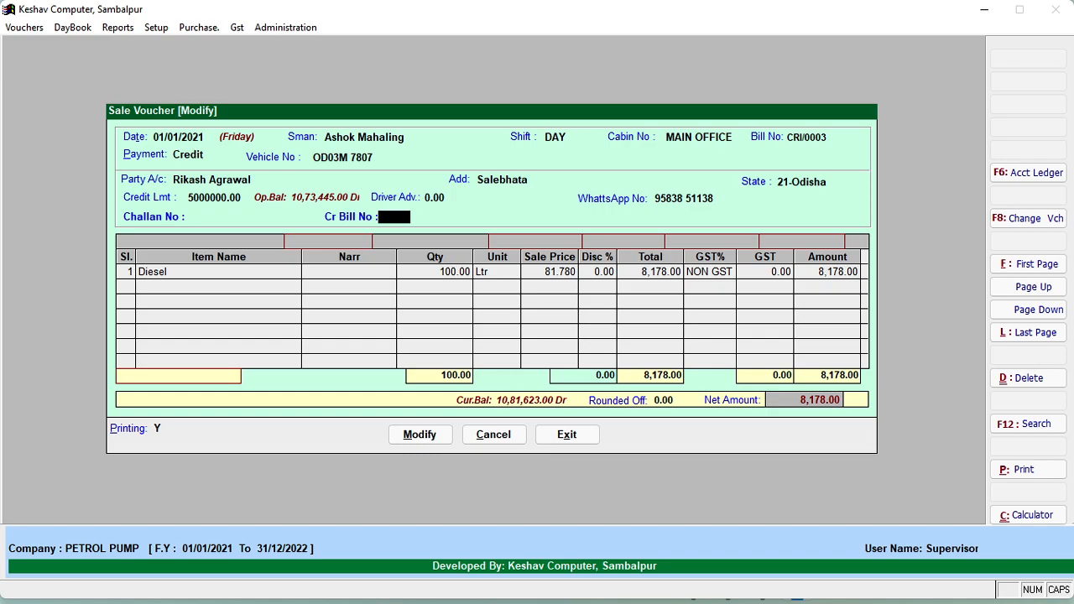
pyautogui.press('Up')
pyautogui.press('Return')
pyautogui.press('Up')
pyautogui.press('Return')
pyautogui.press('Return')
pyautogui.press('Return')
pyautogui.press('Return')
pyautogui.press('Return')
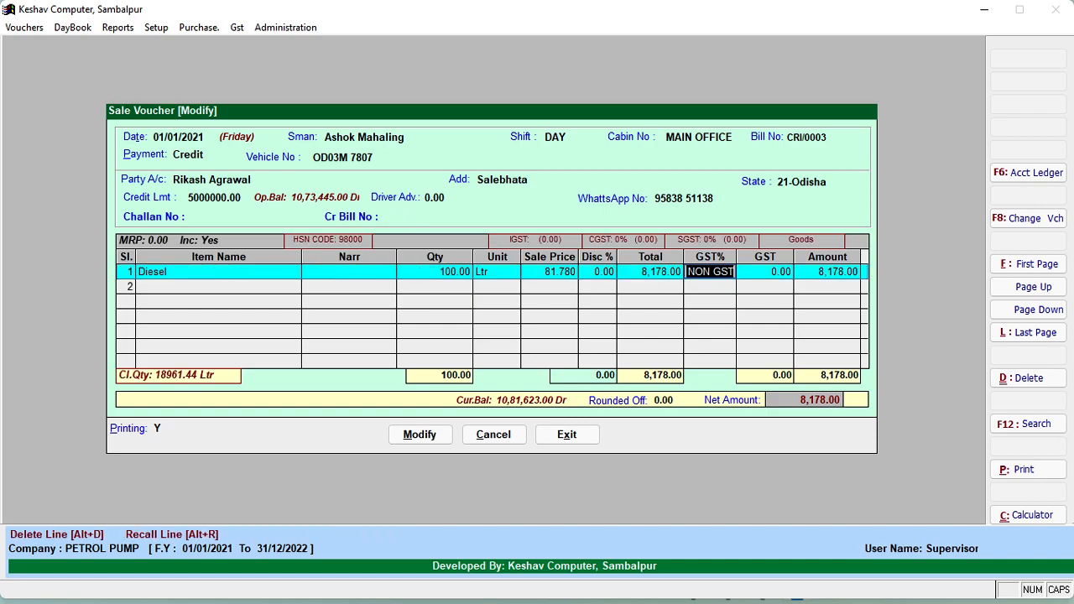
# Step: Preview the voucher's tax invoice in an enlarged window, read it through to the footer, and exit Sale Entry
pyautogui.press('Return')
pyautogui.click(425, 315)
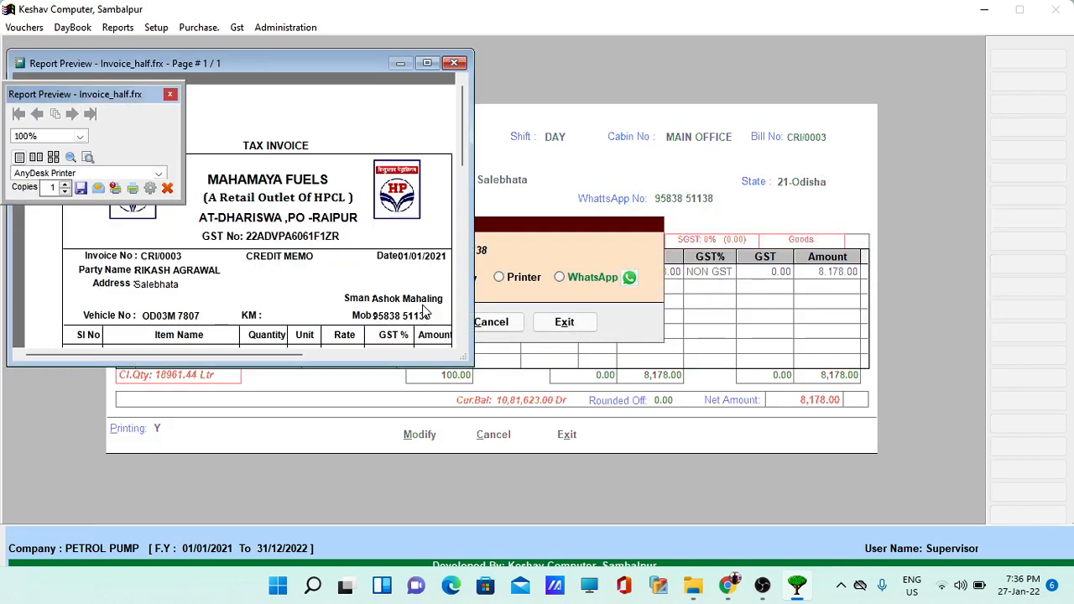
pyautogui.click(427, 65)
pyautogui.click(257, 170)
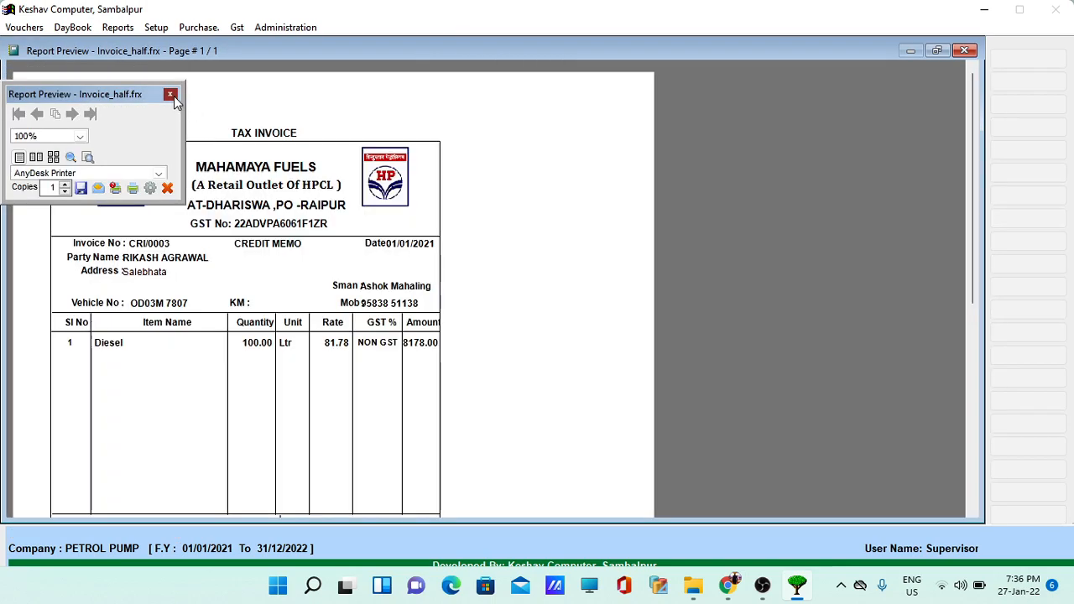
pyautogui.click(170, 94)
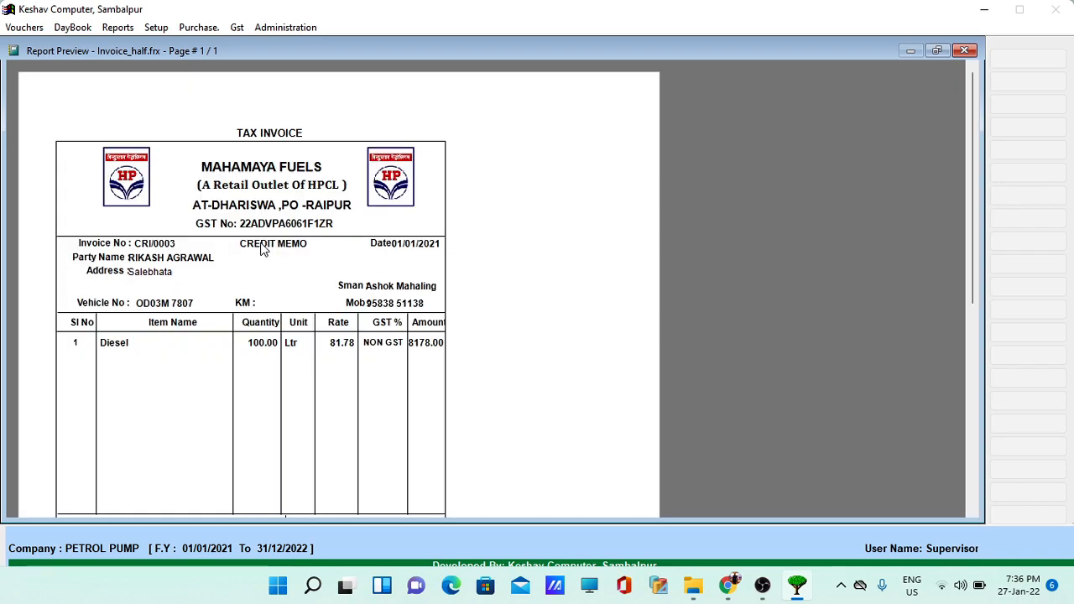
pyautogui.scroll(-3, 310, 245)
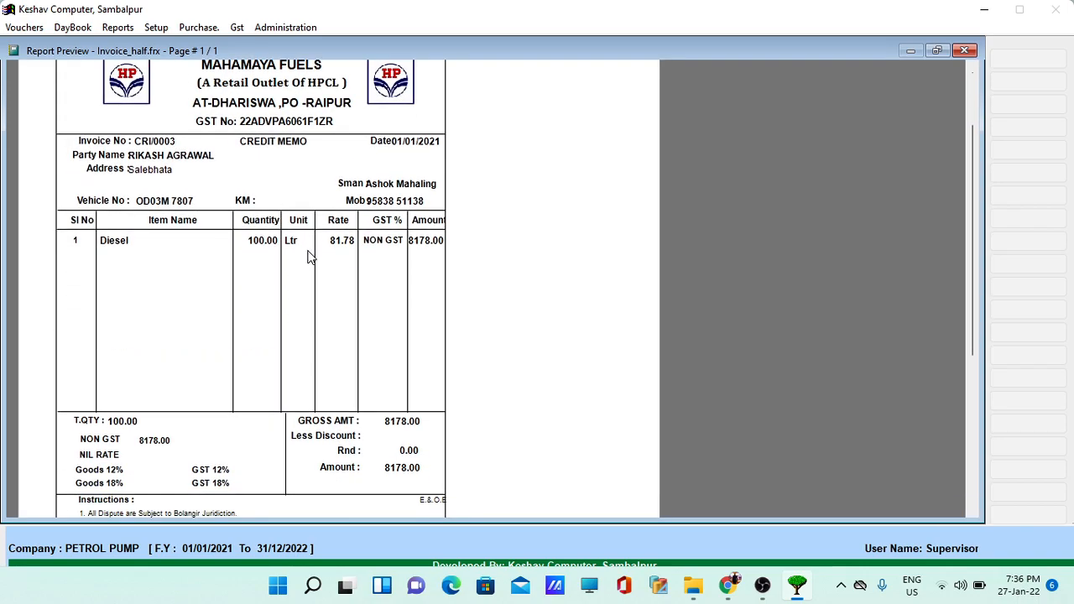
pyautogui.scroll(-2, 308, 259)
pyautogui.scroll(-3, 302, 266)
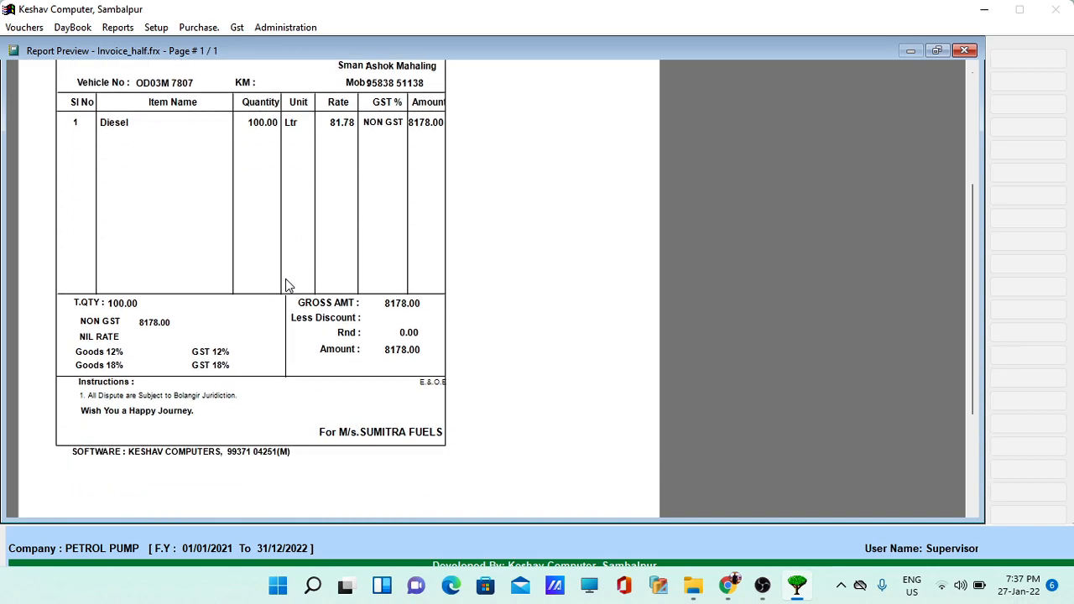
pyautogui.press('Escape')
pyautogui.press('Escape')
pyautogui.press('Escape')
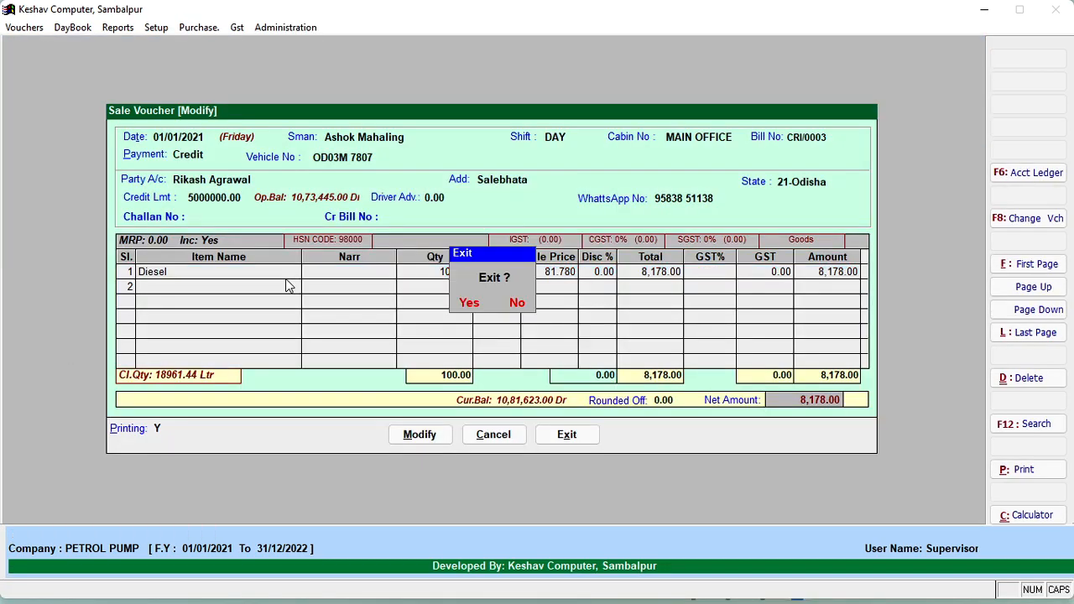
pyautogui.press('y')
pyautogui.press('Escape')
pyautogui.press('y')
pyautogui.press('Escape')
# Step: Check the list of Cash Expenses By Salesman entries available for modification, and close it
pyautogui.press('Down')
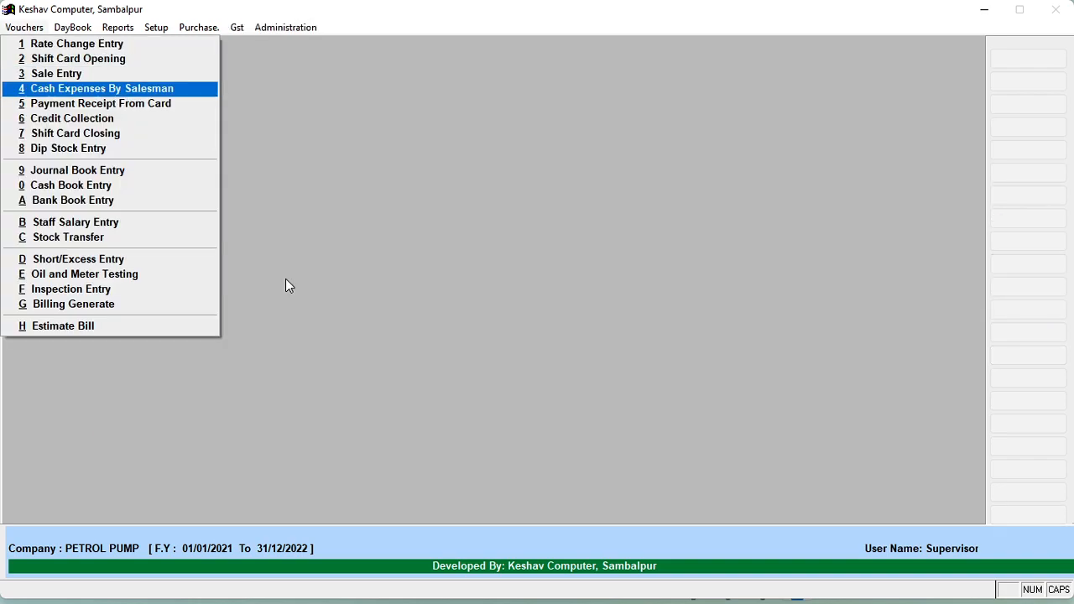
pyautogui.press('Return')
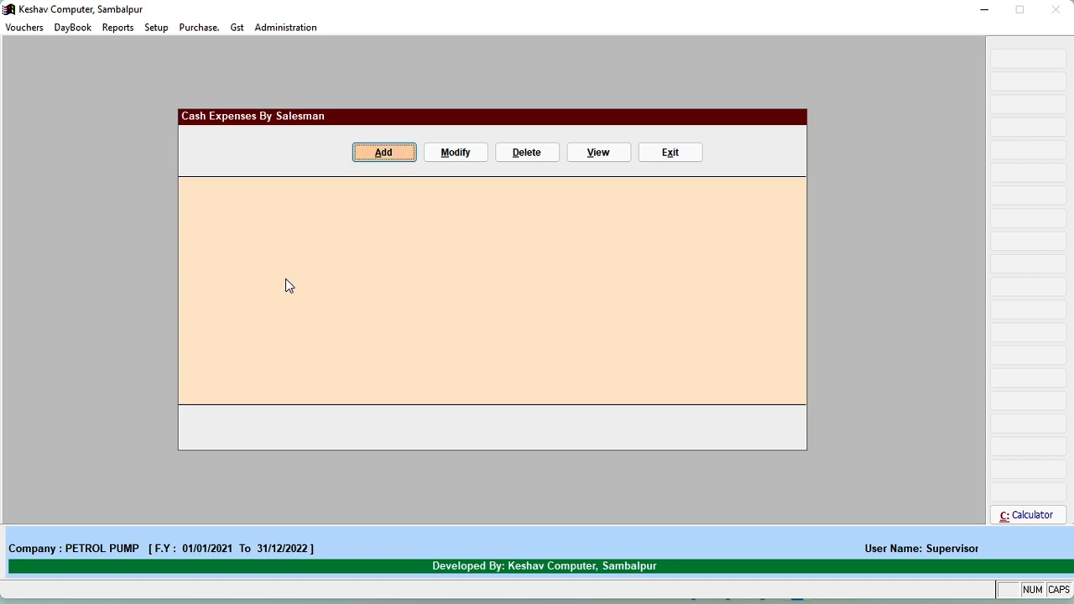
pyautogui.press('Tab')
pyautogui.press('Return')
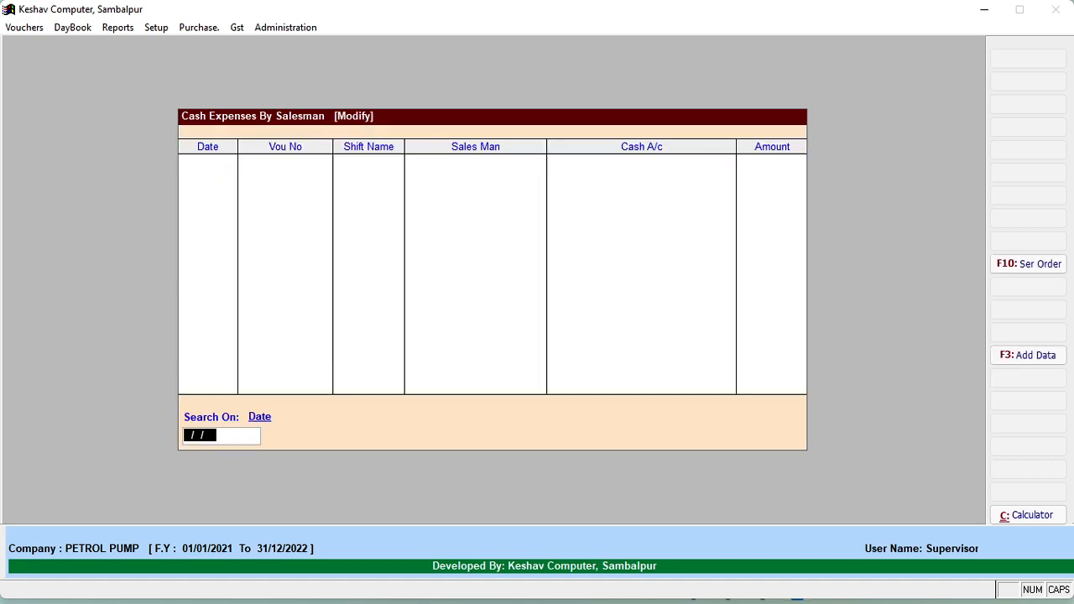
pyautogui.press('Escape')
pyautogui.press('Return')
pyautogui.hotkey('shift', 'Tab')
pyautogui.press('Return')
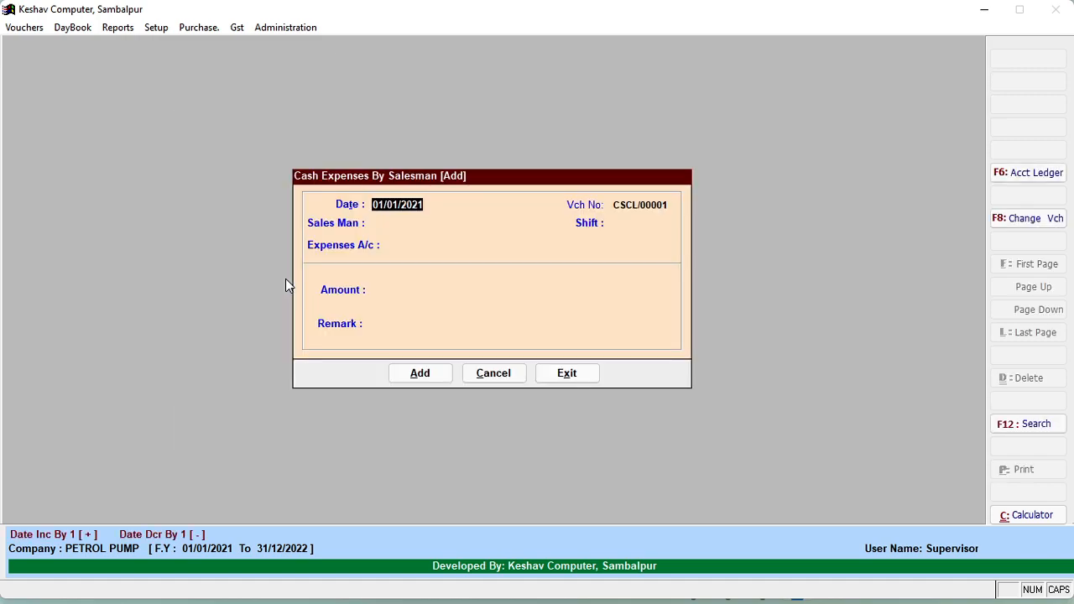
pyautogui.press('Return')
pyautogui.press('Return')
pyautogui.press('Escape')
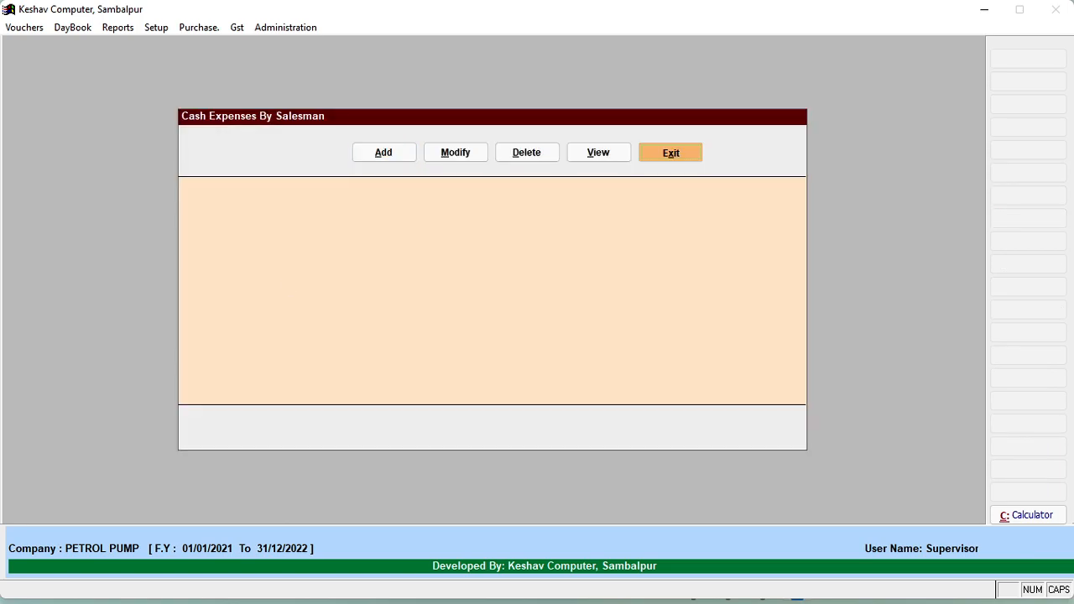
pyautogui.press('Escape')
# Step: Set Shift Open to Yes in the DAY shift's Shift Card Opening entry for 01/01/2021 and save it
pyautogui.press('2')
pyautogui.press('Return')
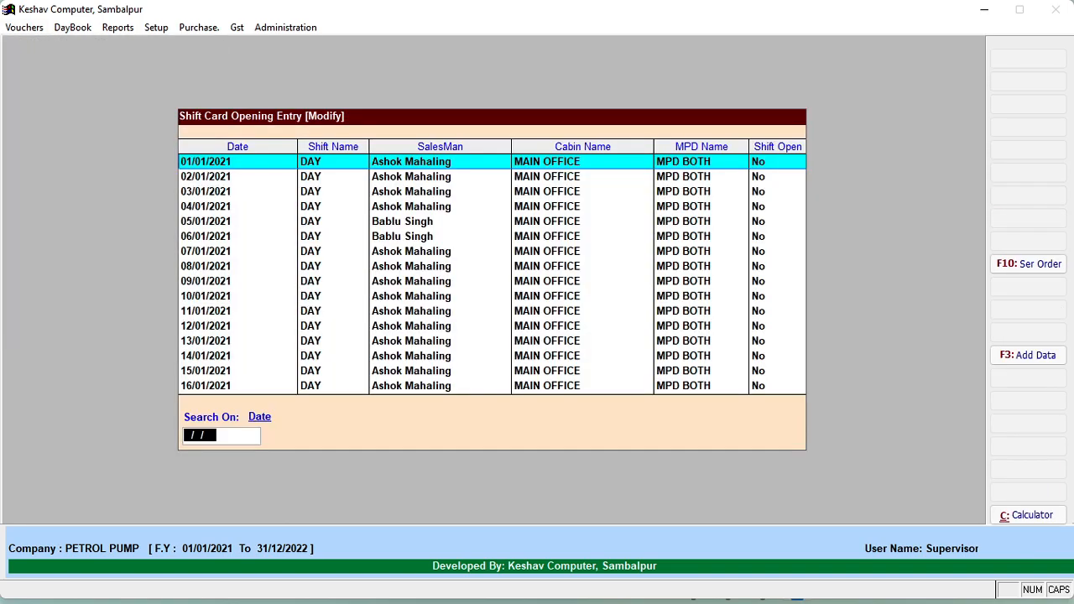
pyautogui.press('Return')
pyautogui.write('Y')
pyautogui.press('Return')
pyautogui.press('Return')
pyautogui.press('Escape')
pyautogui.press('Return')
# Step: Start a new Cash Expenses By Salesman entry dated 01/01/2021, choosing the DAY-shift salesman and the Office Exp account
pyautogui.press('Down')
pyautogui.press('Down')
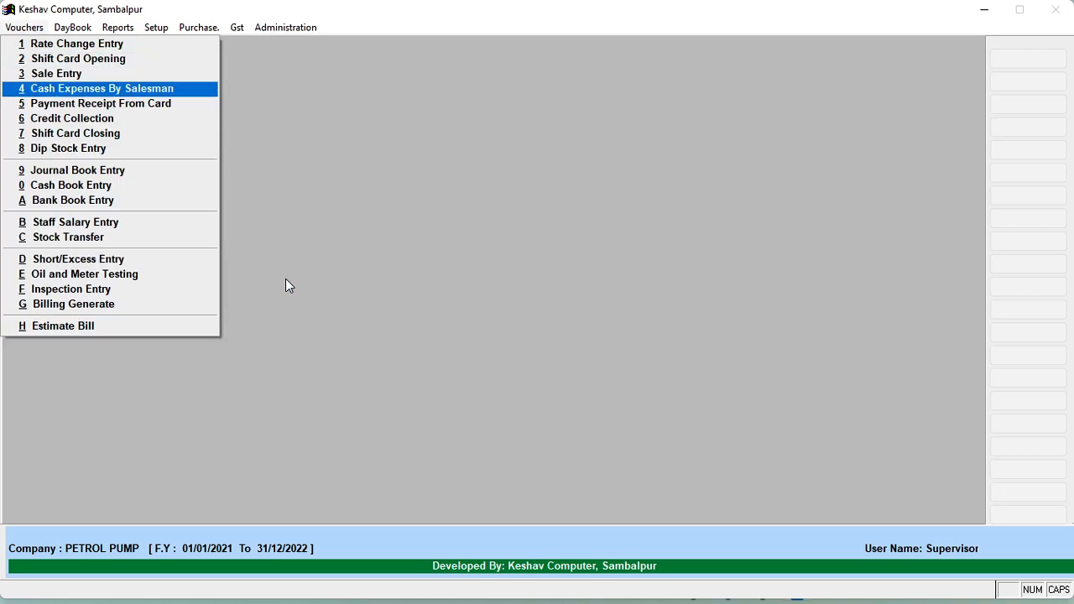
pyautogui.press('Return')
pyautogui.press('Return')
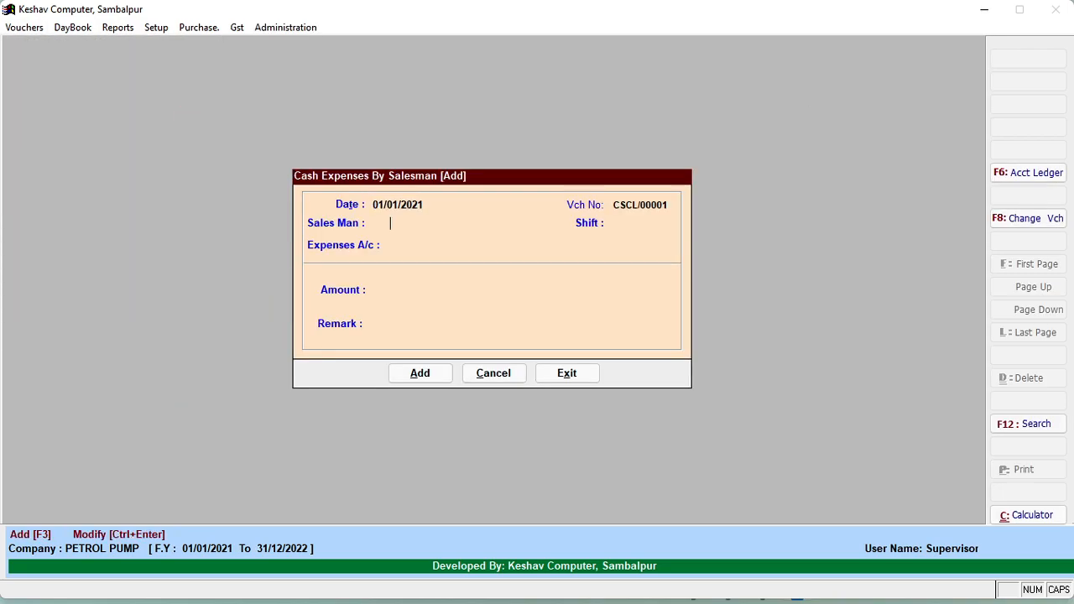
pyautogui.write('A')
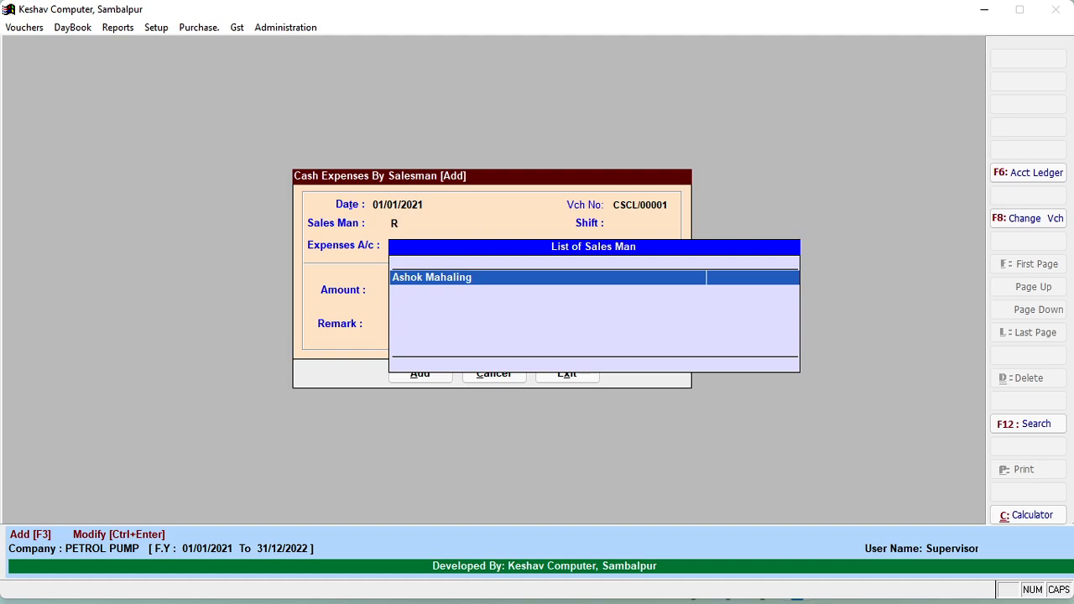
pyautogui.press('Return')
pyautogui.write('OF')
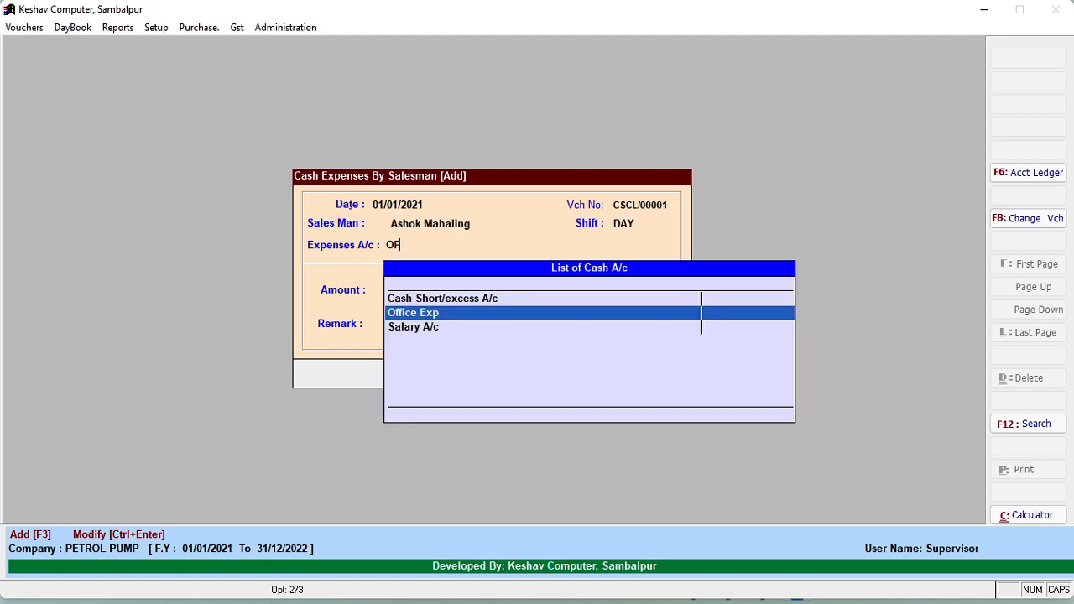
pyautogui.press('Return')
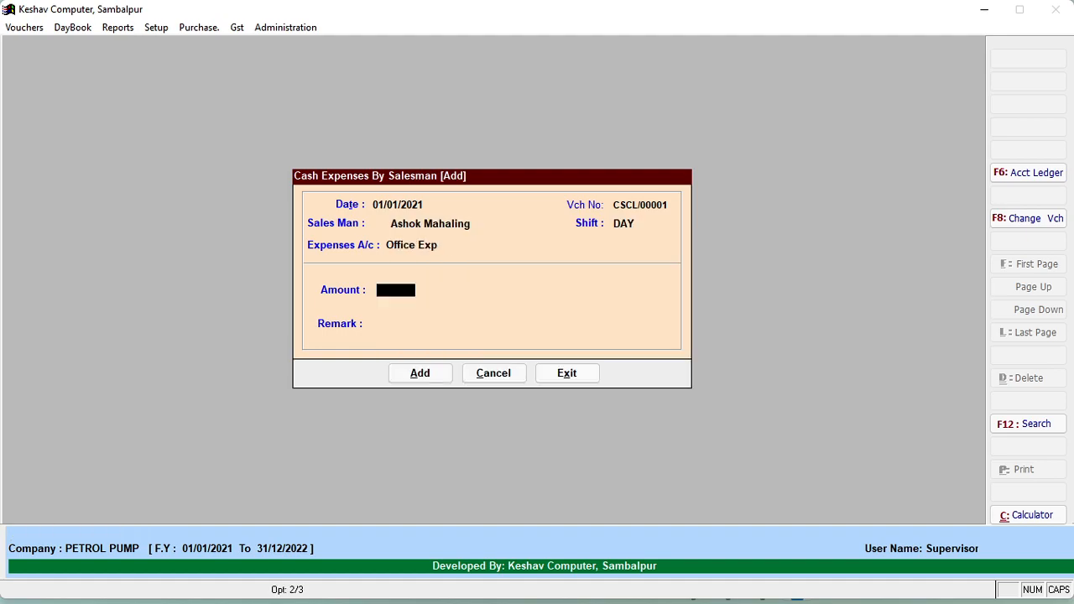
# Step: Enter the amount 60.00 and the remark LODGING EATING, add the cash expense voucher, and exit the entry form
pyautogui.write('60 .')
pyautogui.press('Return')
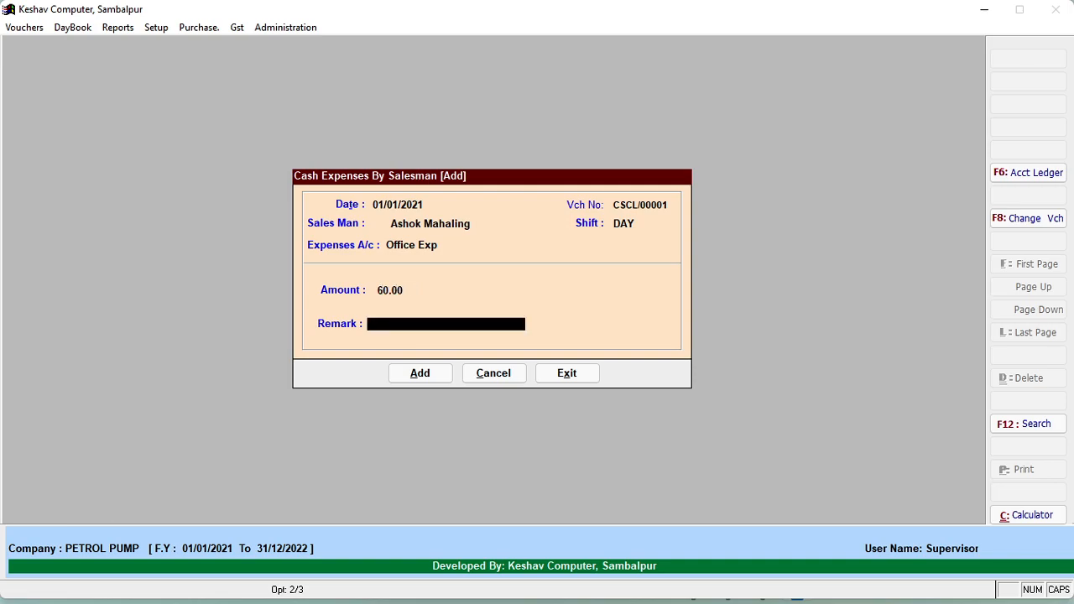
pyautogui.write('LODGING')
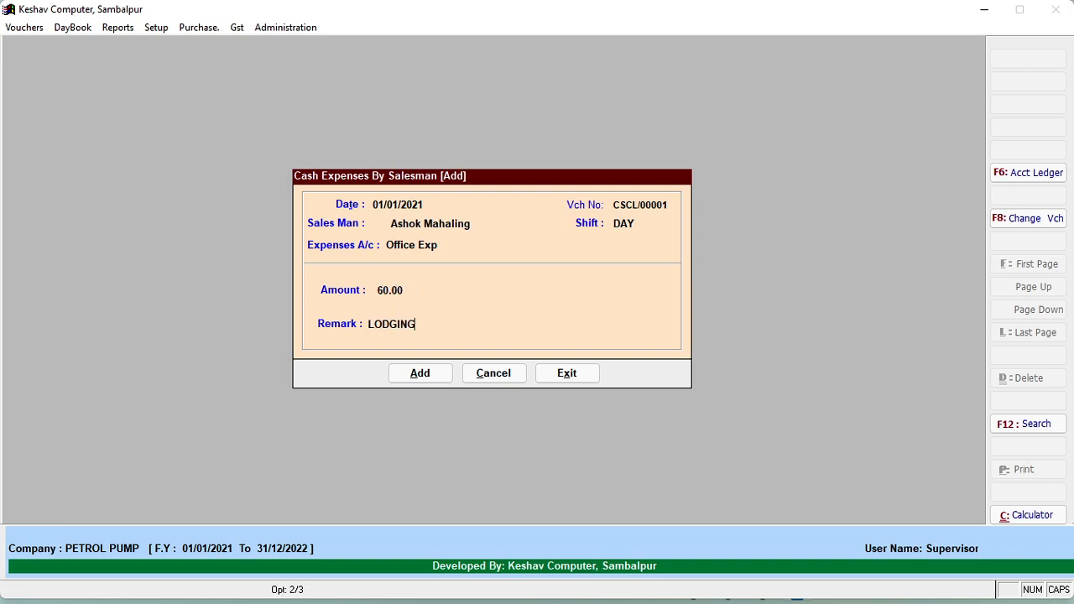
pyautogui.write(' EATING')
pyautogui.press('Return')
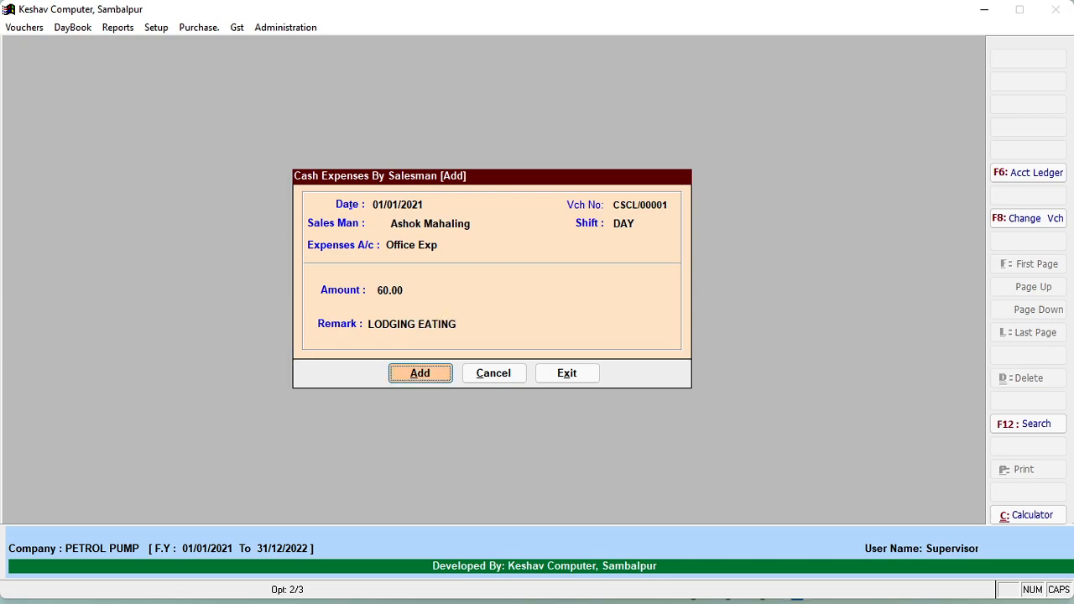
pyautogui.press('Return')
pyautogui.press('Escape')
pyautogui.press('Return')
pyautogui.press('Escape')
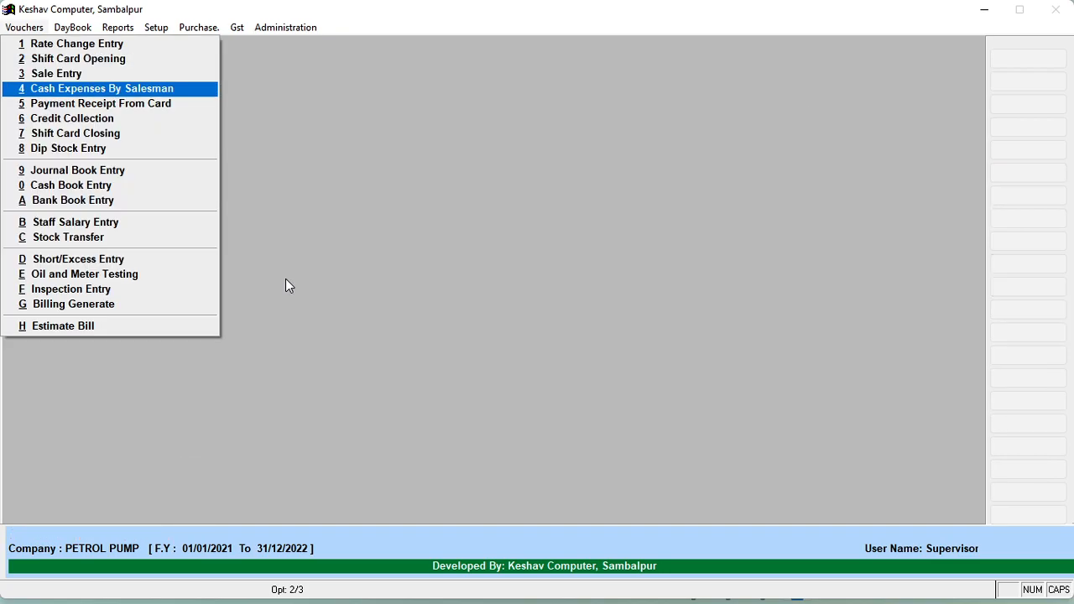
pyautogui.press('Return')
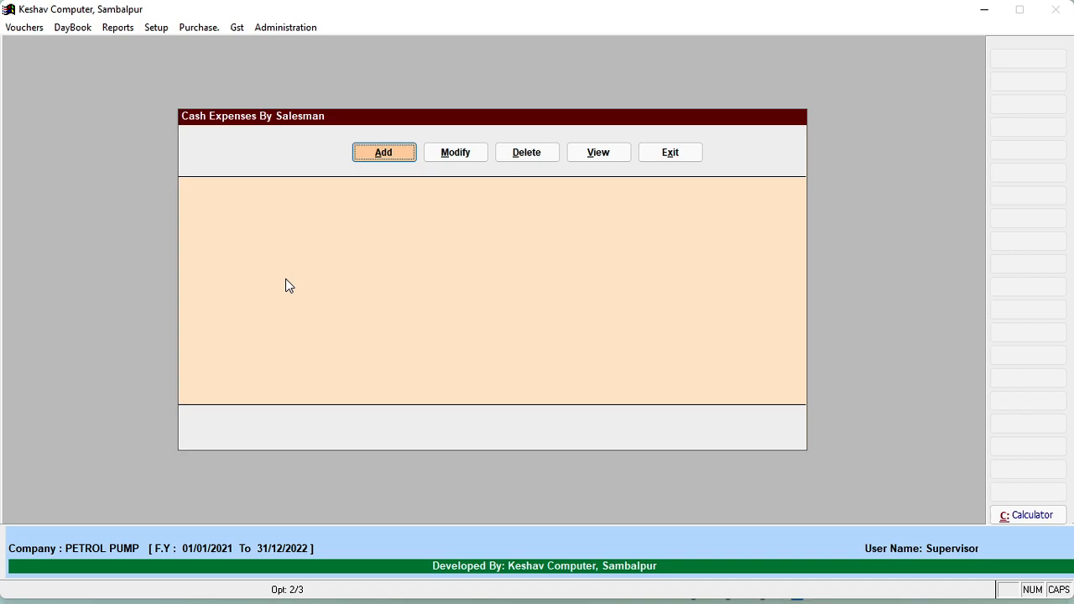
pyautogui.press('Escape')
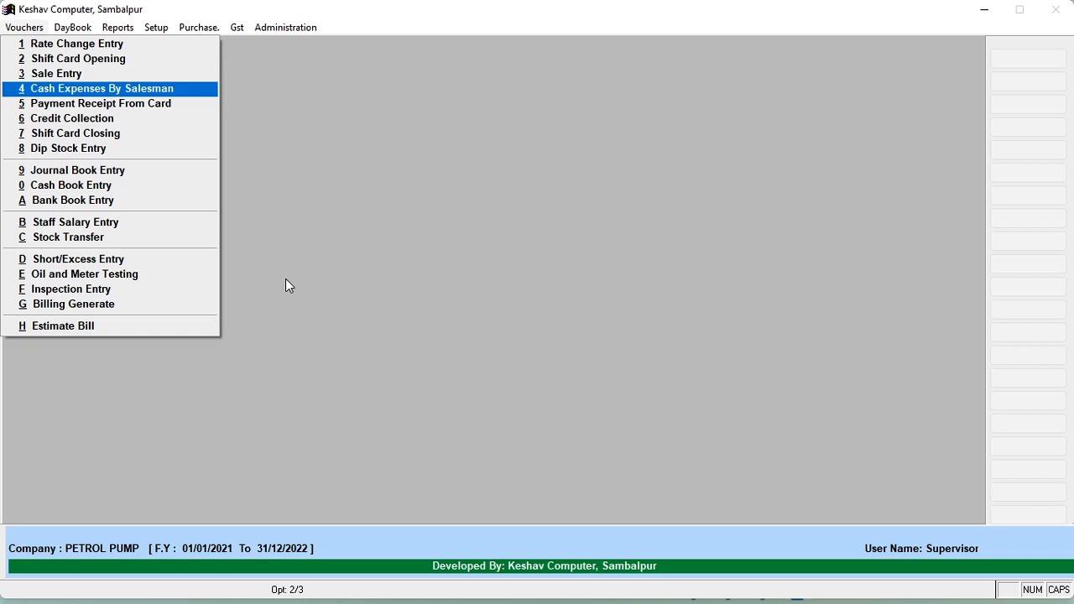
# Step: Look through the Payment Receipt From Card entries, view voucher 1 for Fleet Card, and close the list
pyautogui.press('5')
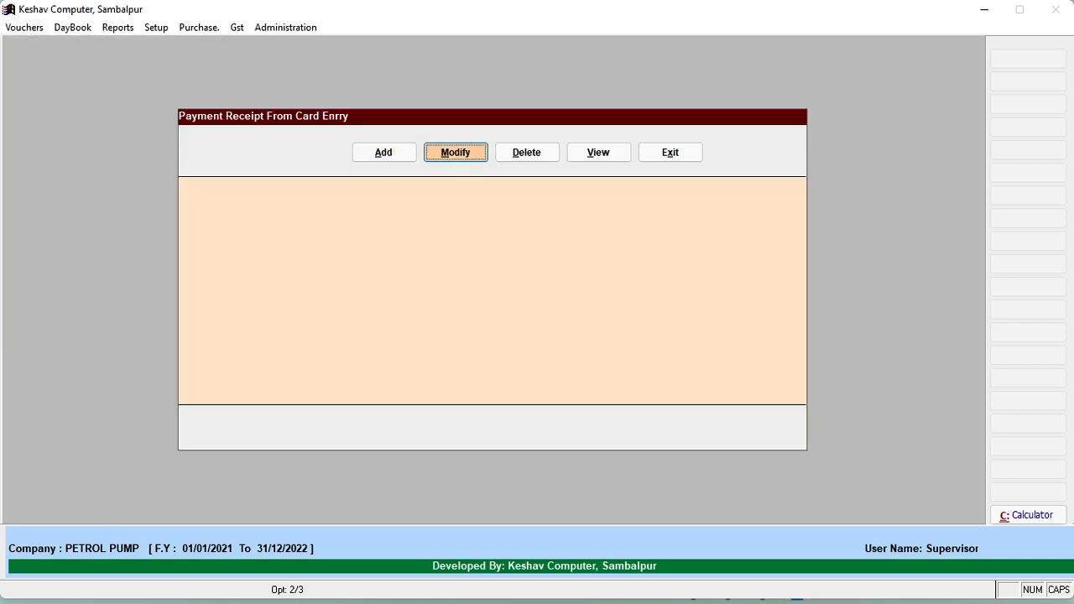
pyautogui.press('Return')
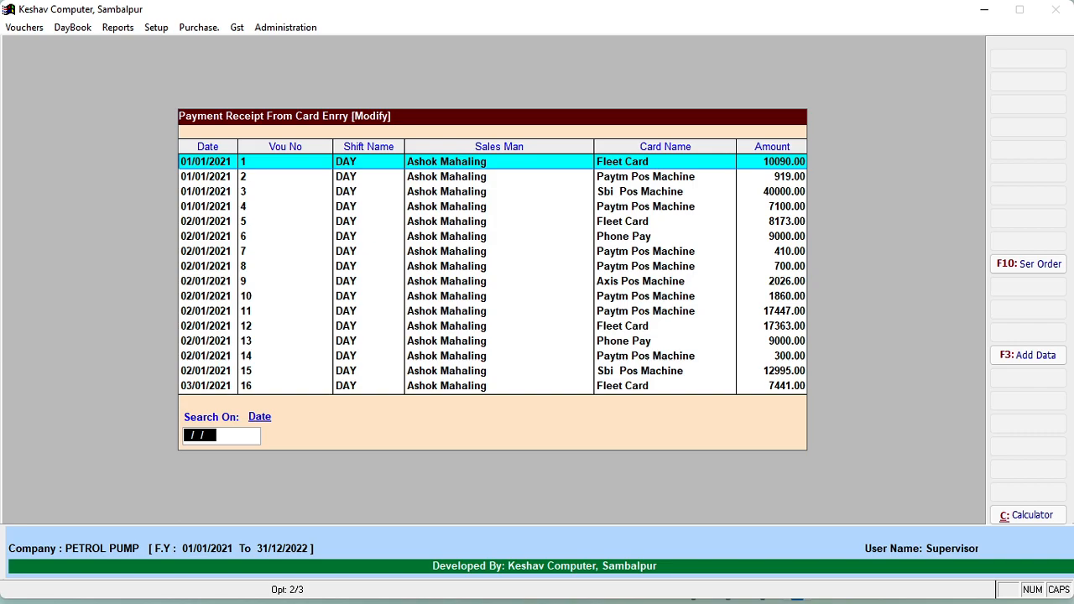
pyautogui.press('Return')
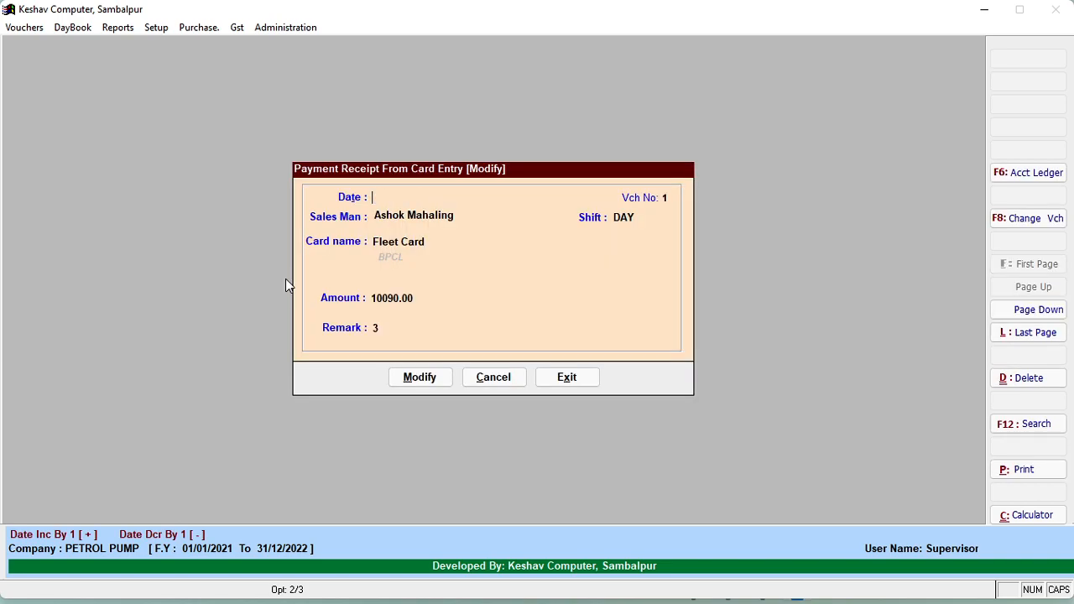
pyautogui.press('Escape')
pyautogui.press('Return')
pyautogui.press('Down')
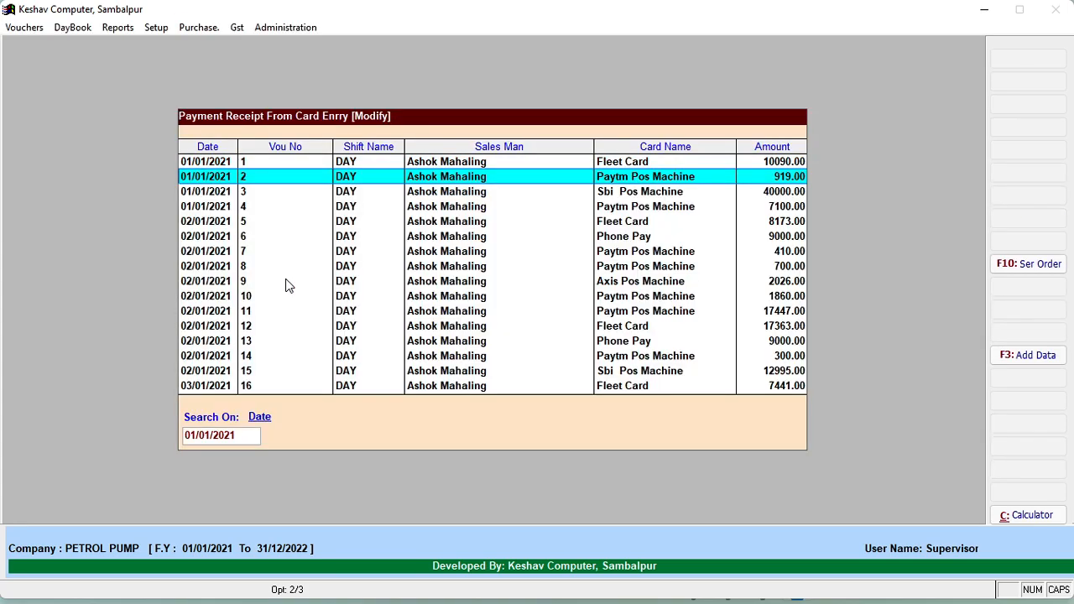
pyautogui.press('Down')
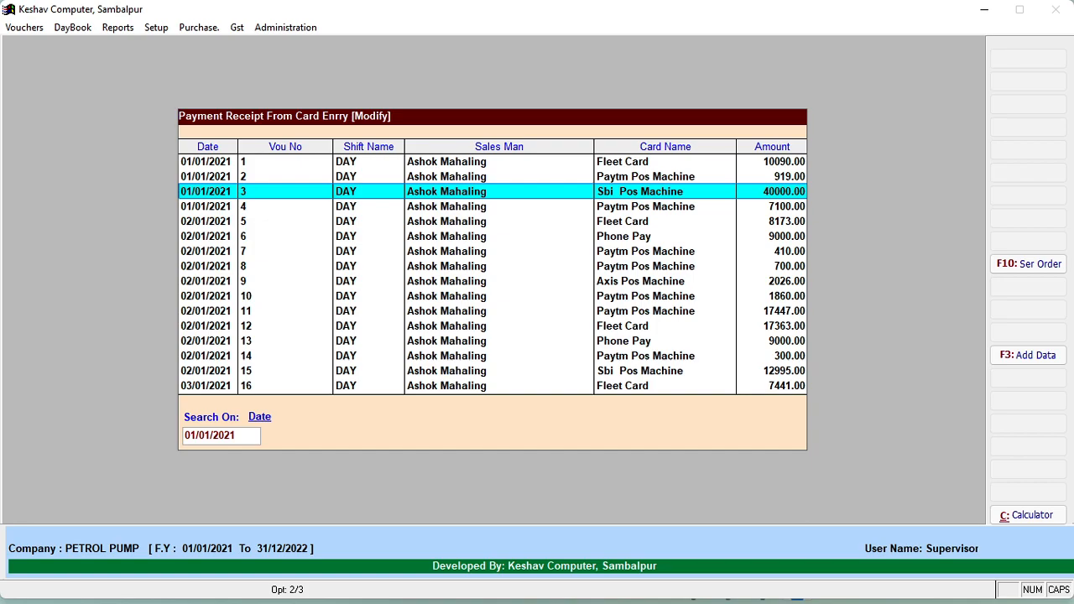
pyautogui.press('Escape')
pyautogui.press('Return')
pyautogui.press('Escape')
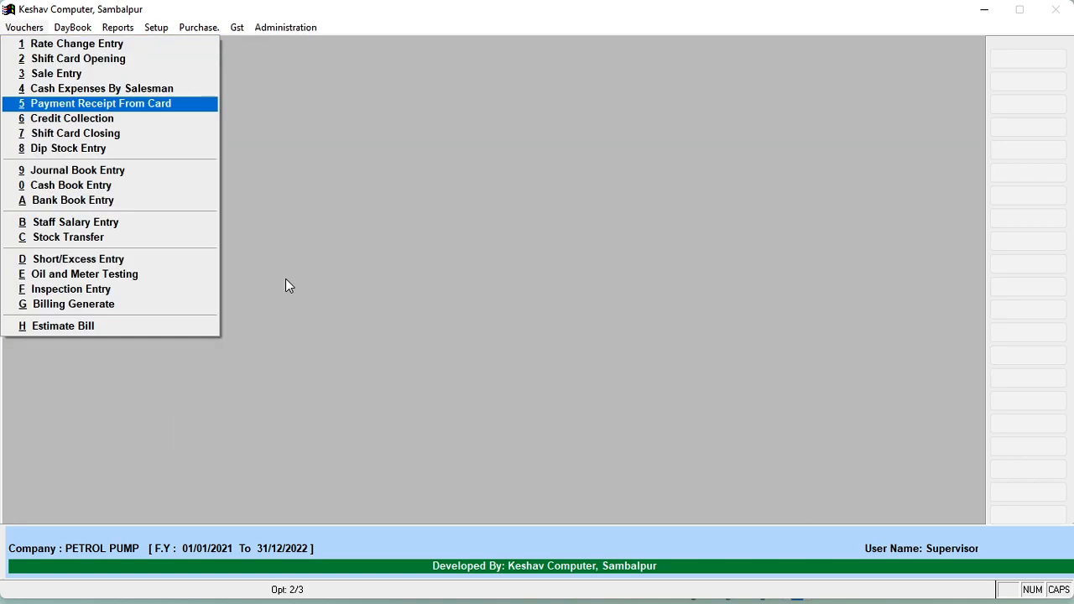
# Step: Open Credit Collection voucher 00001 dated 16/04/2021 for modification and go through to its payment type
pyautogui.press('Down')
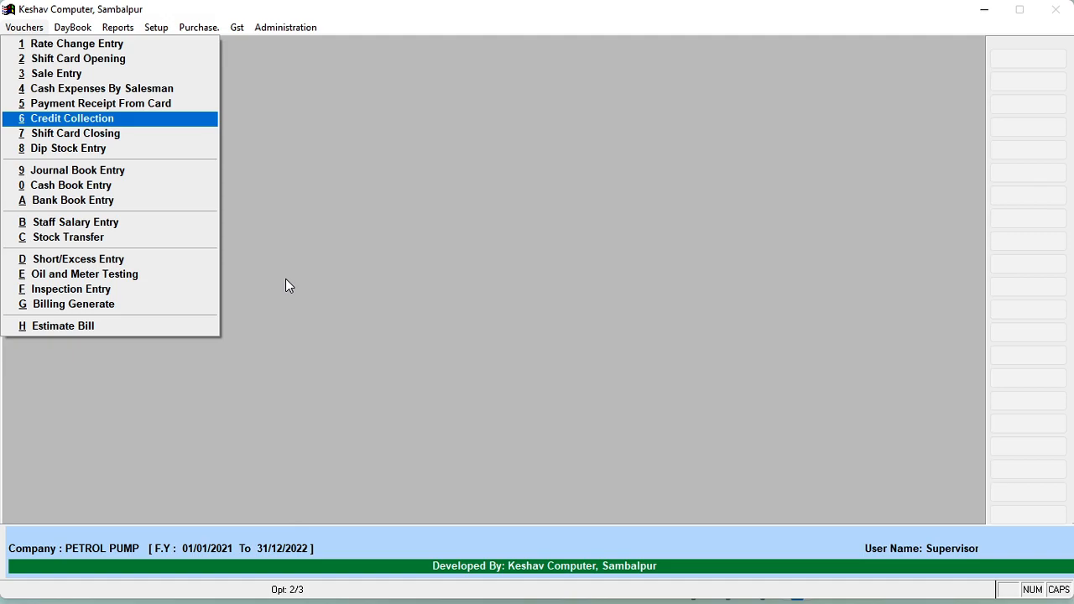
pyautogui.press('Return')
pyautogui.press('Right')
pyautogui.press('Return')
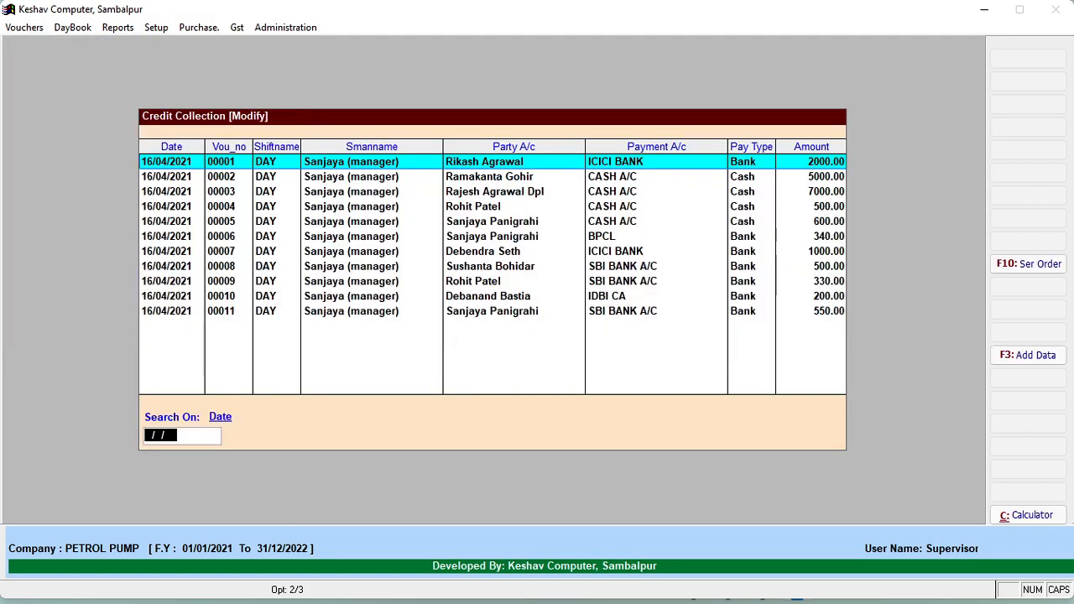
pyautogui.press('Return')
pyautogui.press('Return')
pyautogui.press('Return')
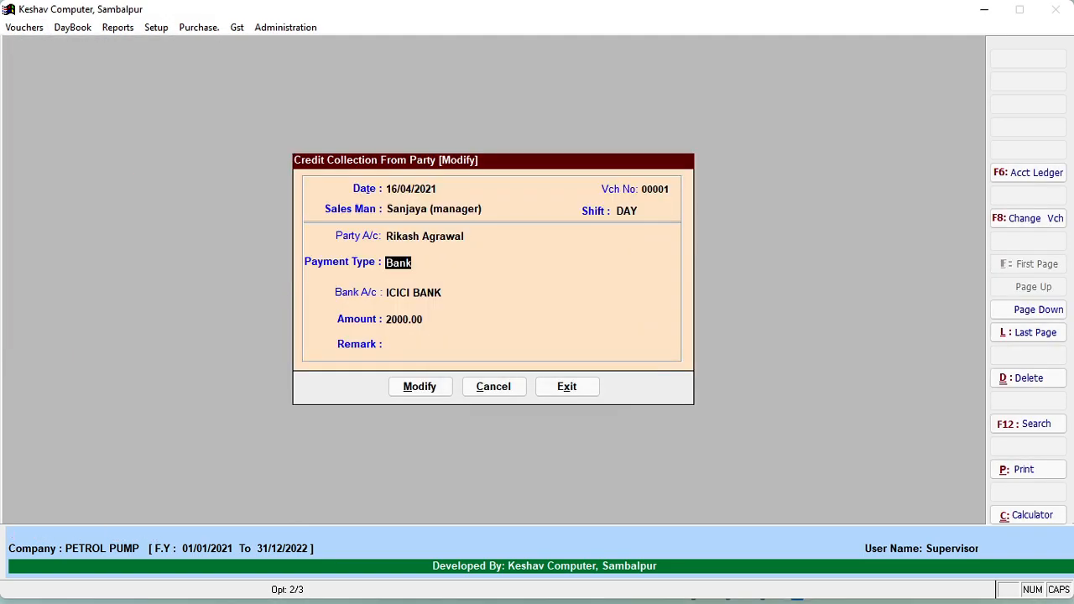
# Step: Check the collection voucher's payment type, bank account, amount and remark without changing them, and exit Credit Collection
pyautogui.press('Return')
pyautogui.press('Return')
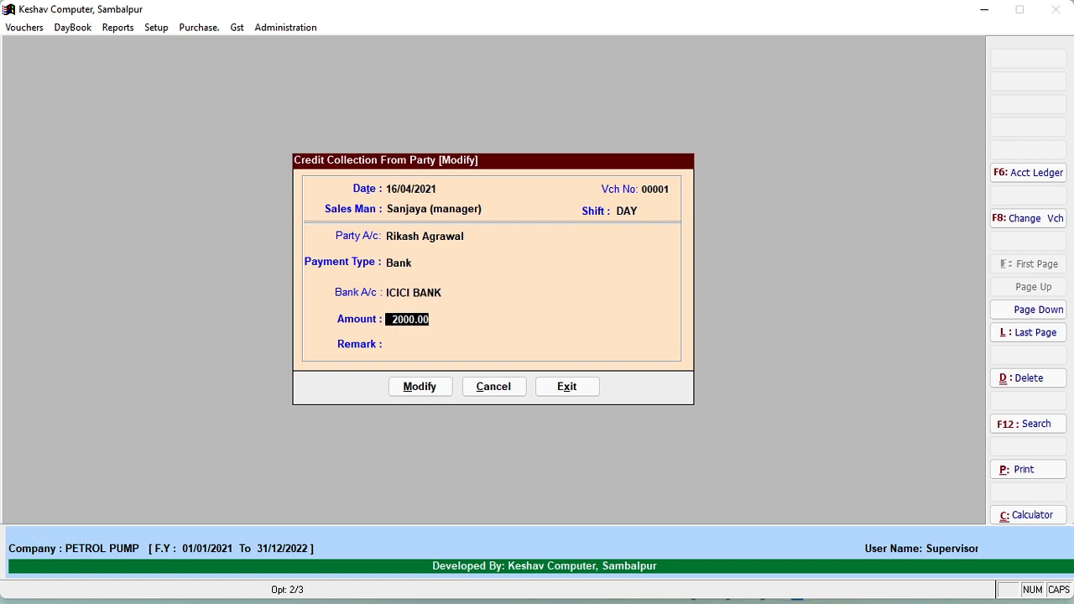
pyautogui.press('Return')
pyautogui.press('Return')
pyautogui.press('Return')
pyautogui.press('Return')
pyautogui.press('Return')
pyautogui.press('Escape')
pyautogui.press('Return')
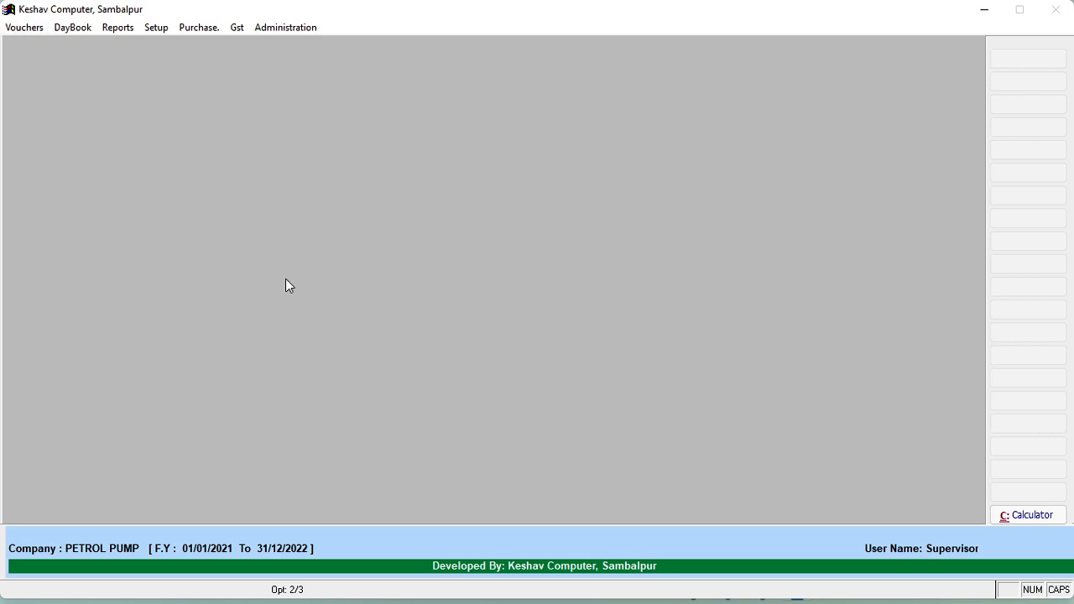
# Step: Open the Shift Card Closing entry of 01/01/2021 for modification and go through its header to the nozzle lines
pyautogui.press('Down')
pyautogui.press('Return')
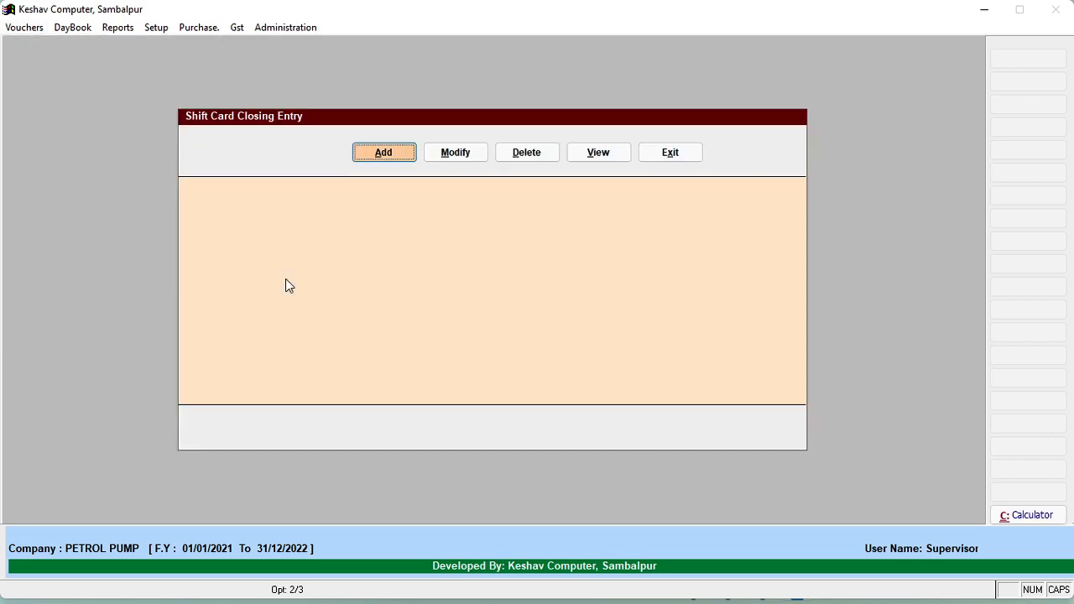
pyautogui.press('Right')
pyautogui.press('Return')
pyautogui.press('Return')
pyautogui.press('Return')
pyautogui.press('Return')
pyautogui.press('Return')
pyautogui.press('Return')
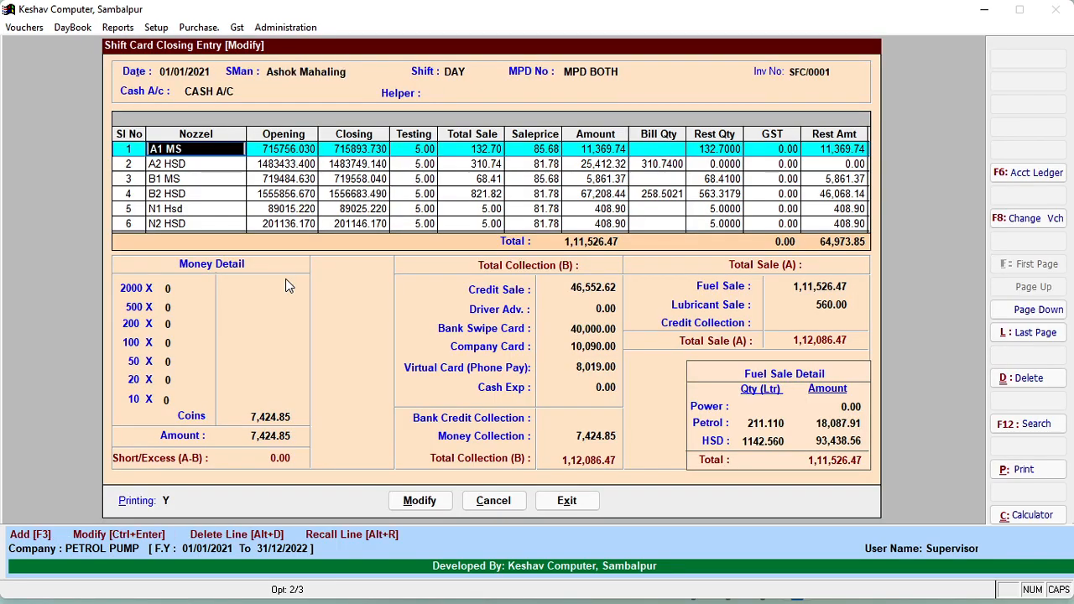
# Step: Review the opening, closing and testing readings of nozzles A1 MS and A2 HSD, along with the Fuel Sale Detail
pyautogui.press('Return')
pyautogui.press('Return')
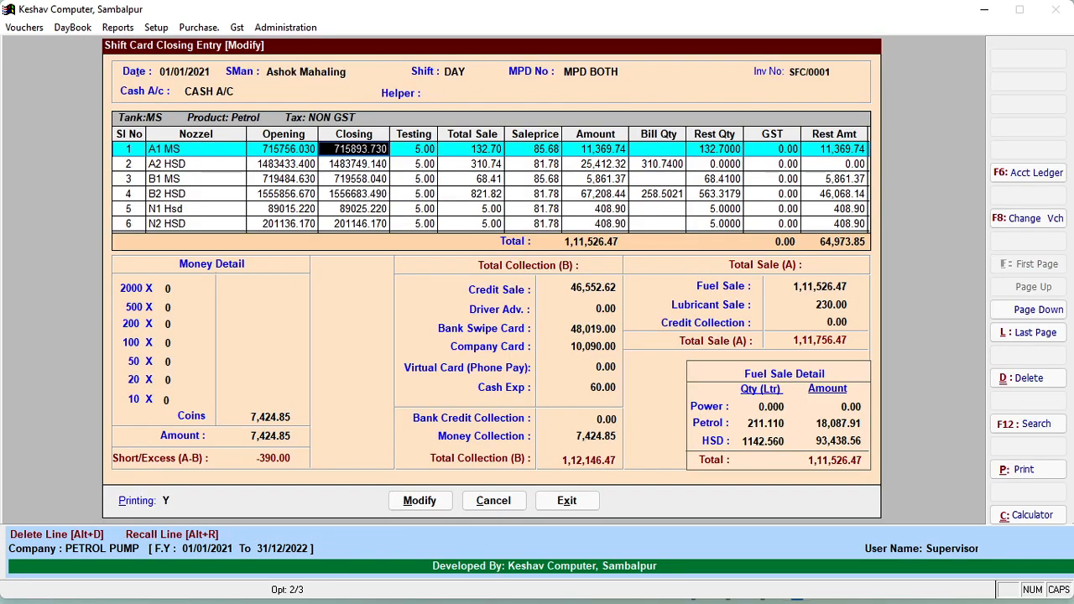
pyautogui.press('Return')
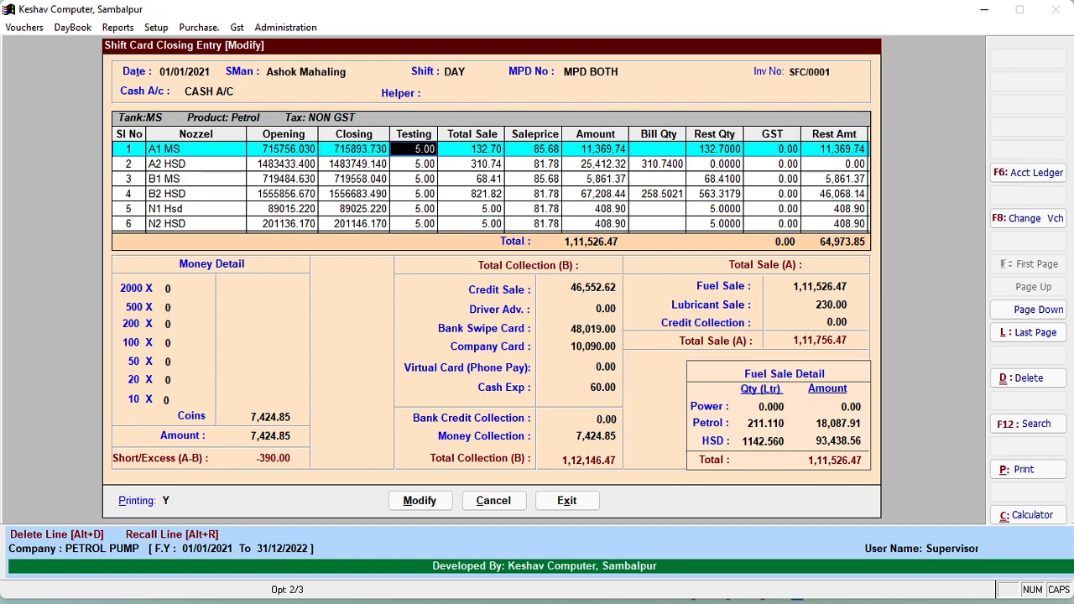
pyautogui.press('Return')
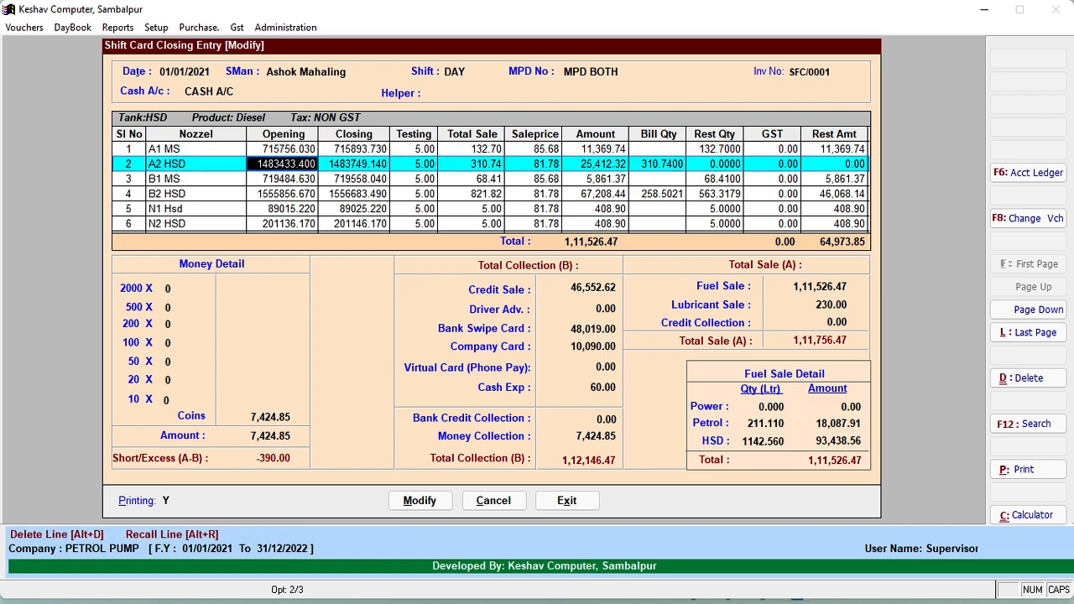
pyautogui.press('Return')
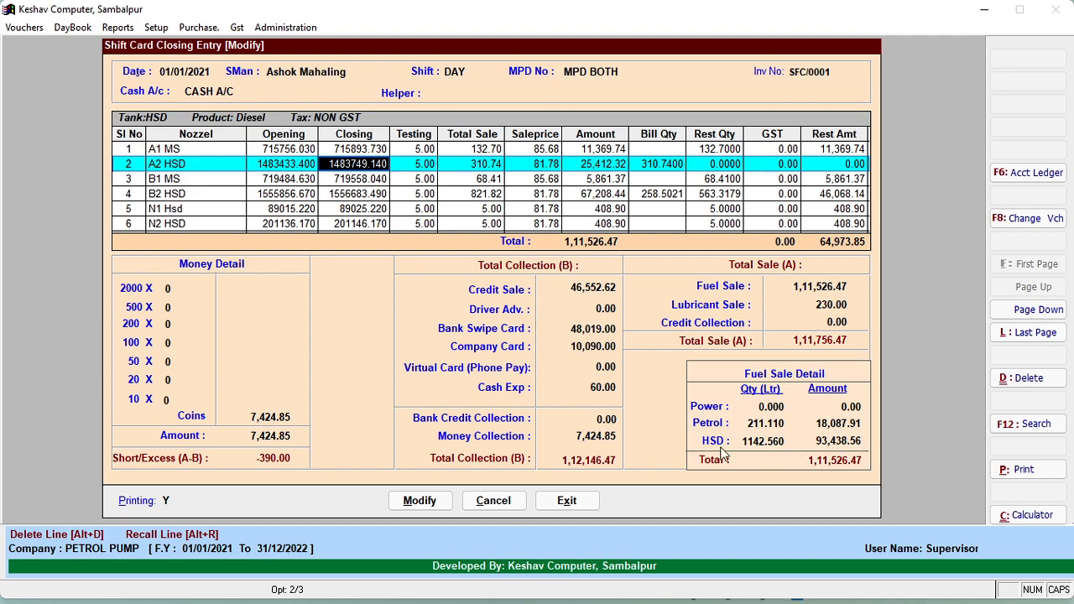
pyautogui.press('Return')
# Step: Review the readings of nozzles B1 MS, B2 HSD and N1 Hsd, keeping the existing values
pyautogui.press('Return')
pyautogui.press('Return')
pyautogui.press('Return')
pyautogui.press('Return')
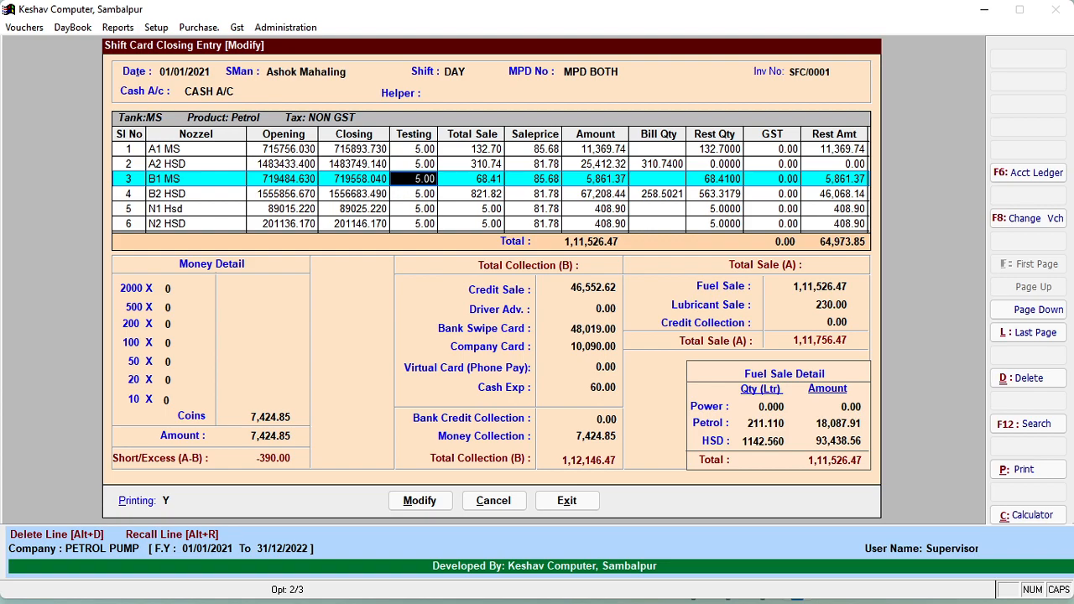
pyautogui.press('Return')
pyautogui.press('Return')
pyautogui.press('Return')
pyautogui.press('Return')
pyautogui.press('Return')
pyautogui.press('Return')
pyautogui.press('Return')
pyautogui.press('Return')
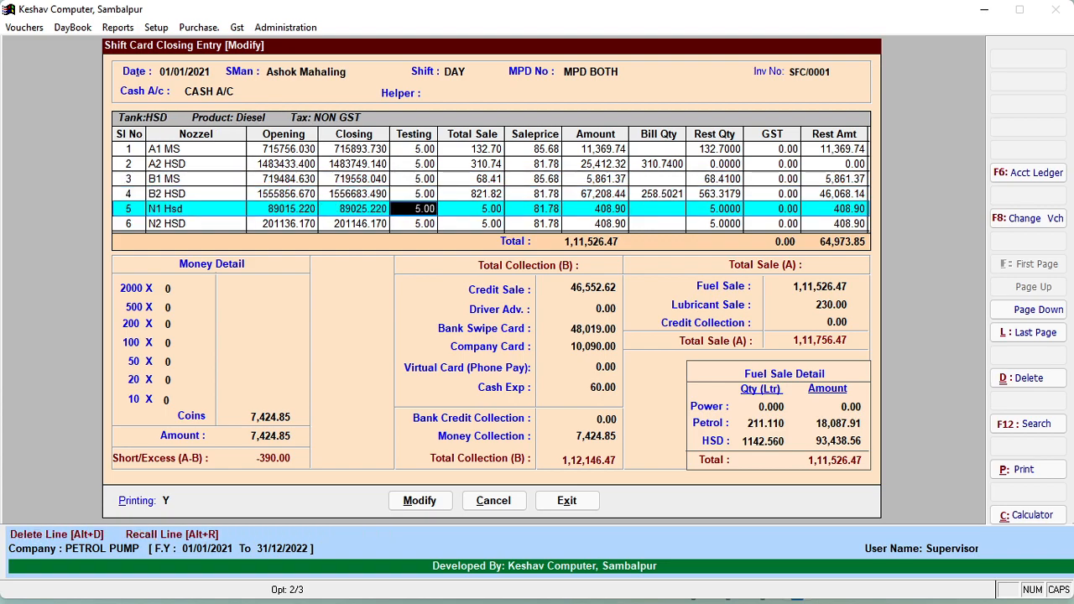
# Step: View the list of credit sale vouchers behind the Credit Sale amount and return to the shift closing entry
pyautogui.click(591, 308)
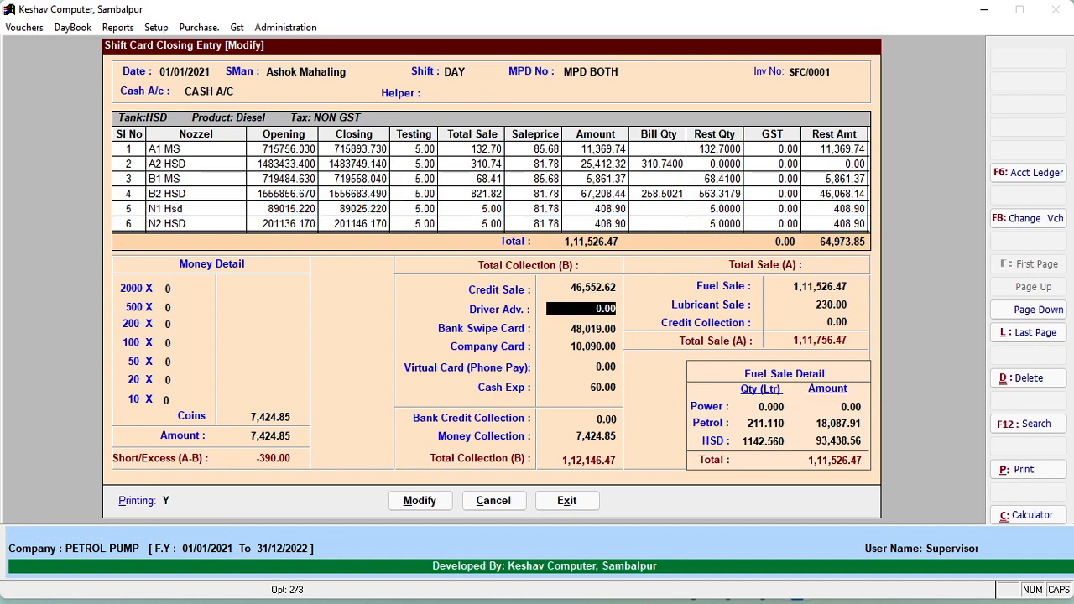
pyautogui.click(590, 287)
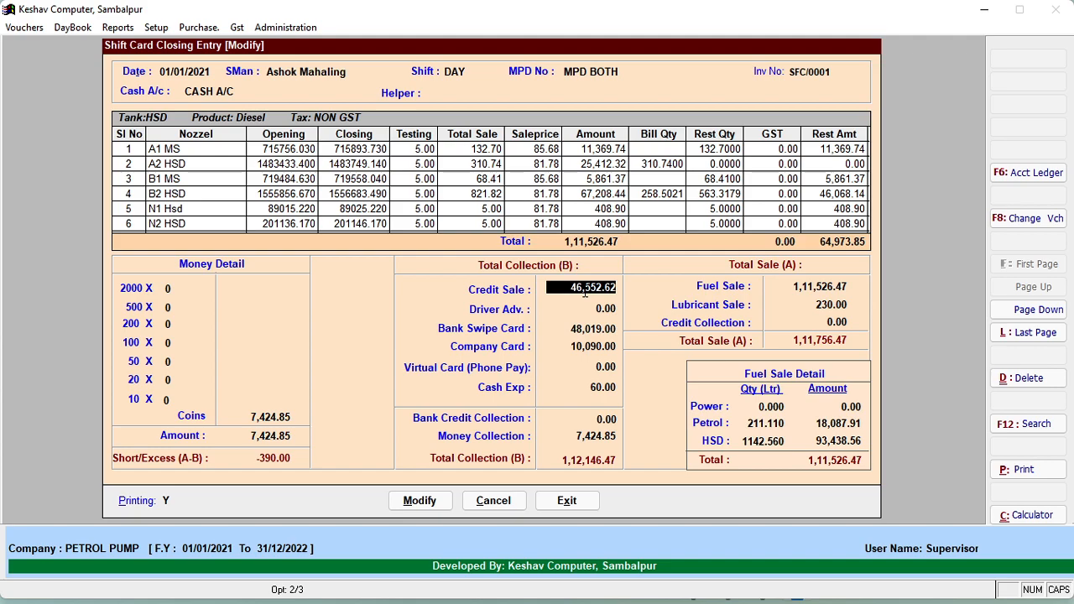
pyautogui.press('Return')
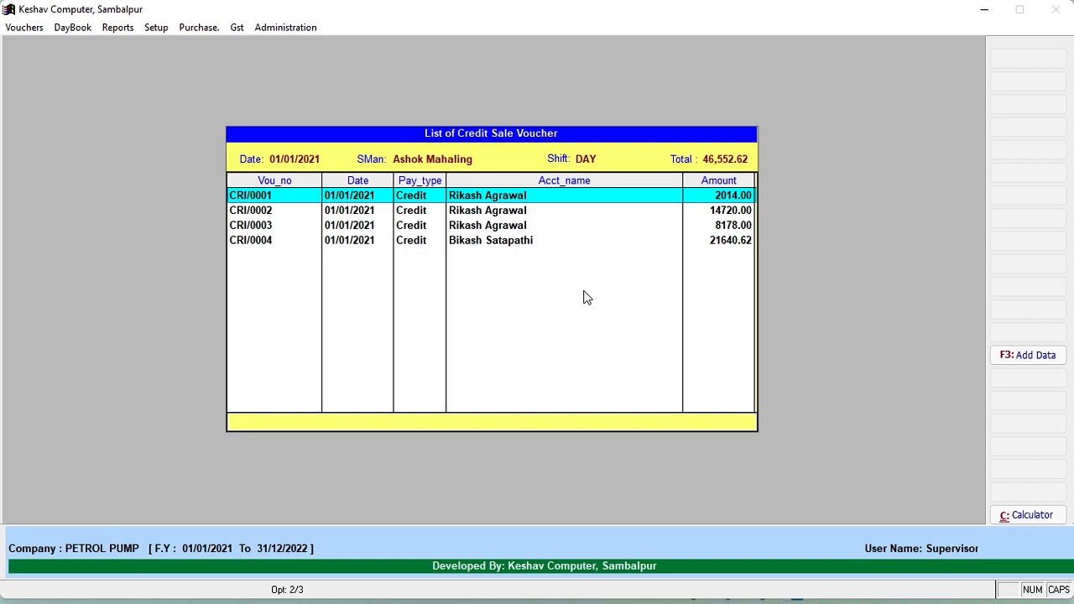
pyautogui.press('Escape')
pyautogui.press('Return')
pyautogui.press('Escape')
# Step: Return from the credit sale list to the Bank Swipe Card amount in the Total Collection section
pyautogui.press('Up')
pyautogui.press('Up')
pyautogui.press('Up')
pyautogui.press('Up')
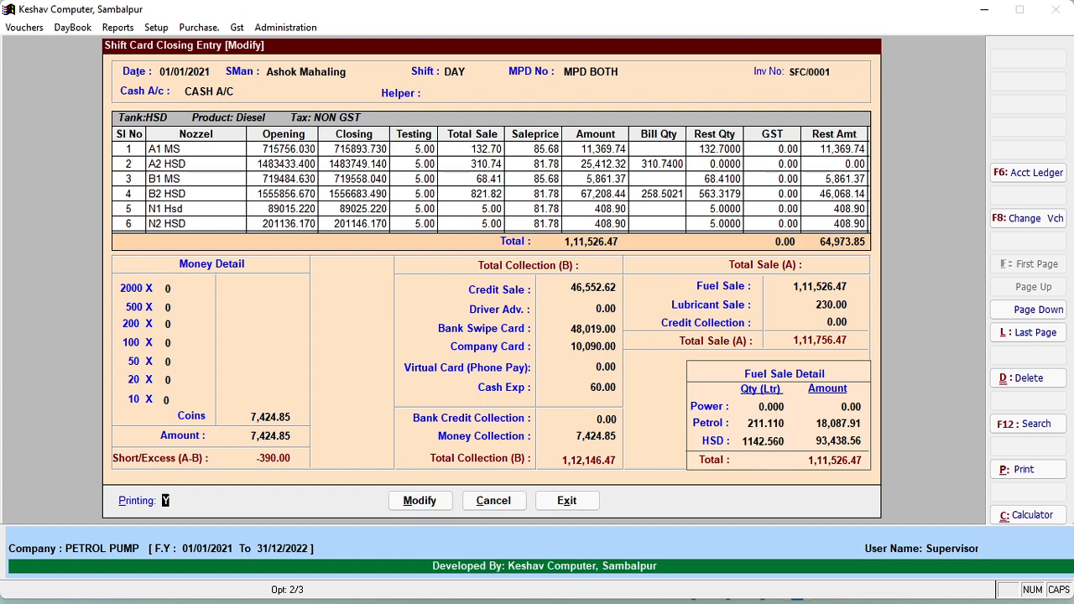
pyautogui.press('Up')
pyautogui.click(602, 332)
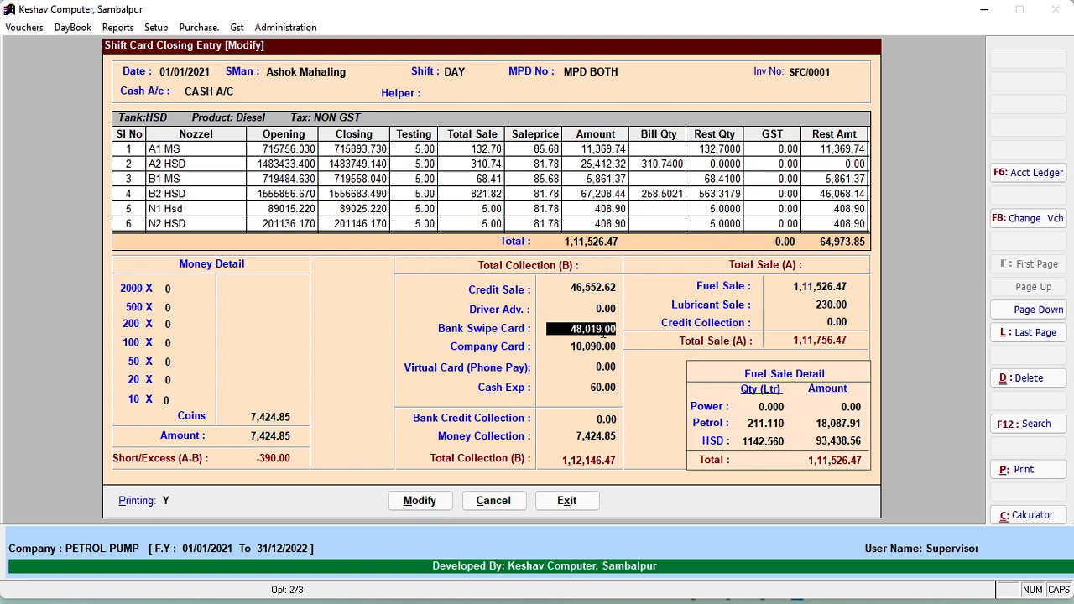
# Step: Go through the remaining collection amounts and money denominations to the Coins amount, keeping the existing values
pyautogui.press('Down')
pyautogui.press('Down')
pyautogui.press('Down')
pyautogui.press('Down')
pyautogui.press('Down')
pyautogui.press('Down')
pyautogui.press('Down')
pyautogui.press('Down')
pyautogui.press('Down')
pyautogui.press('Down')
pyautogui.press('Down')
pyautogui.press('Down')
pyautogui.press('Down')
pyautogui.press('Up')
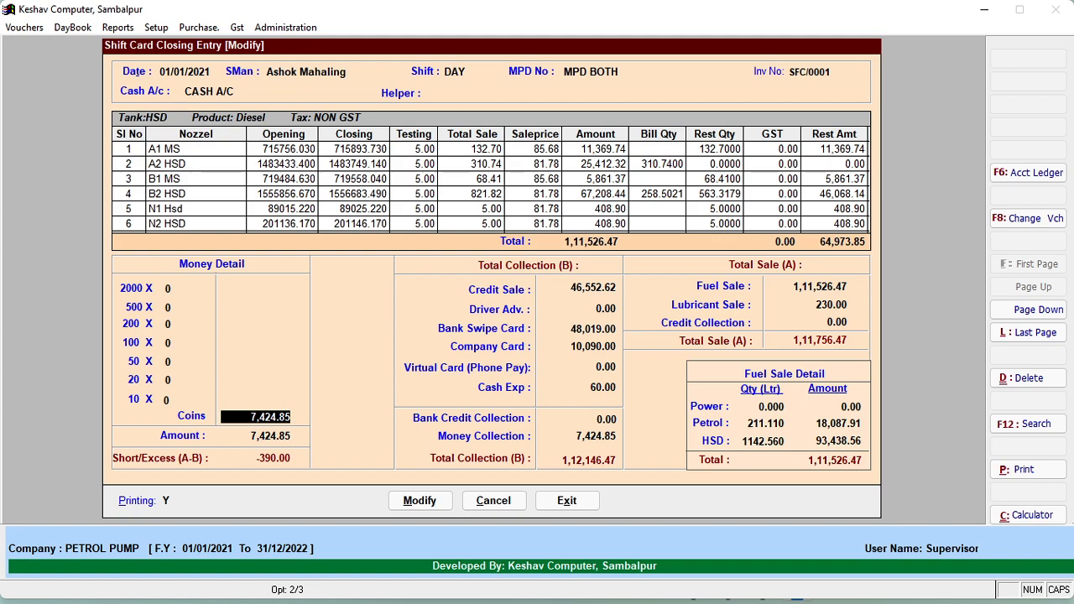
# Step: Decline exiting, save the shift closing entry with printing on, and generate the Shift Card as a preview
pyautogui.press('Escape')
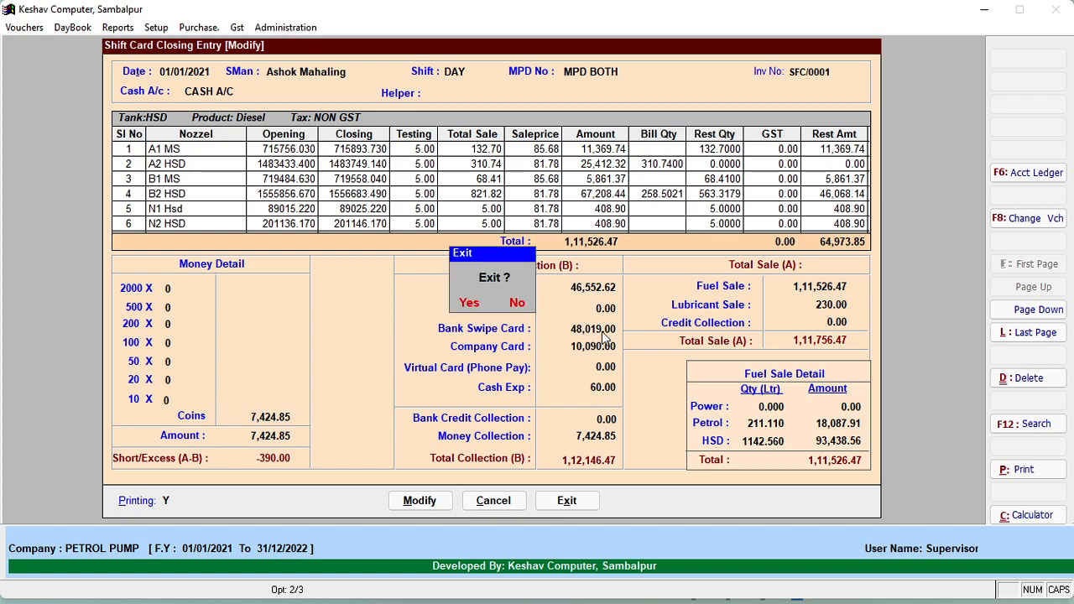
pyautogui.press('n')
pyautogui.press('Return')
pyautogui.press('Return')
pyautogui.press('Return')
pyautogui.press('Return')
pyautogui.press('Return')
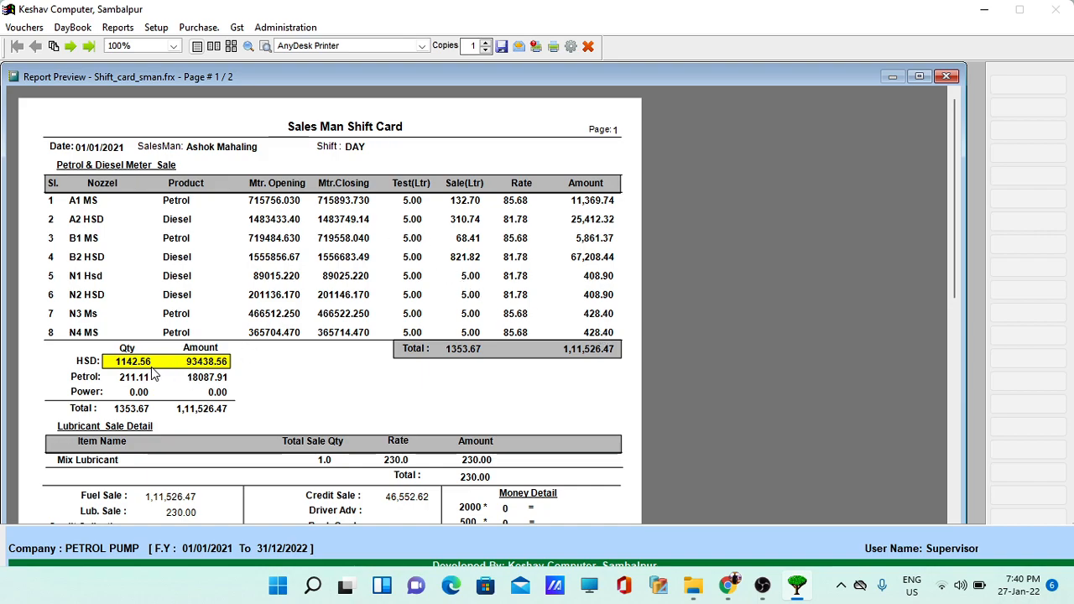
# Step: Examine the first page of the Sales Man Shift Card from the nozzle sales to the Bank Card Detail
pyautogui.scroll(-3, 155, 390)
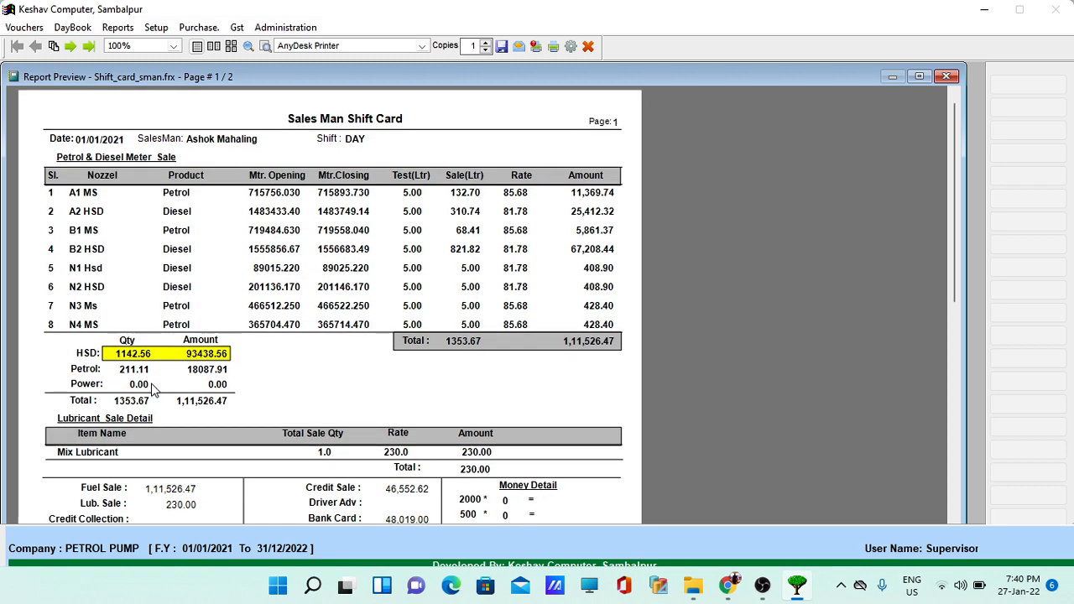
pyautogui.scroll(-3, 162, 394)
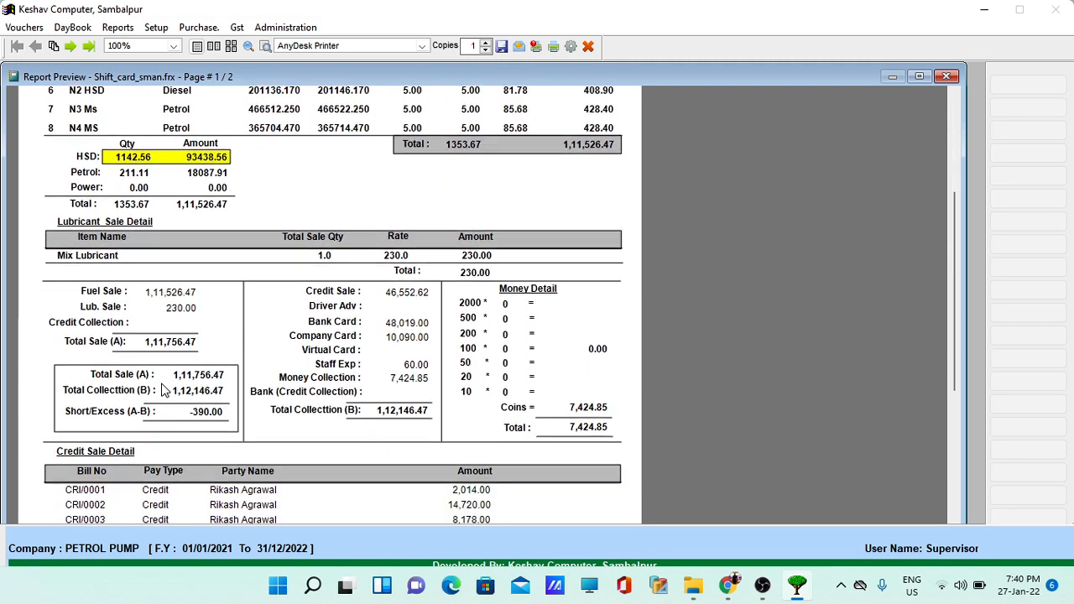
pyautogui.scroll(-1, 159, 394)
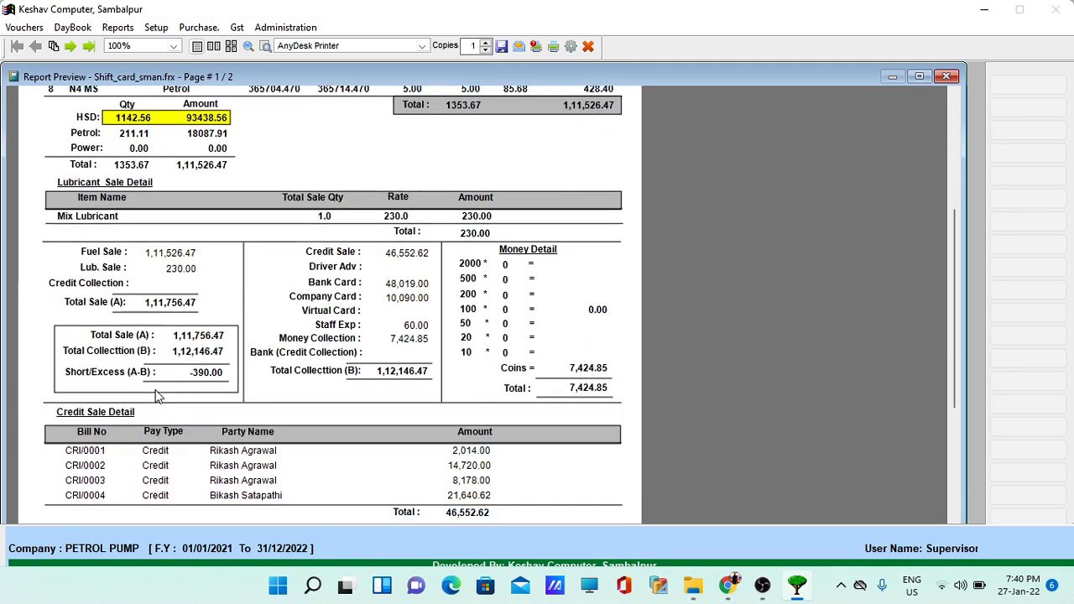
pyautogui.scroll(-1, 156, 394)
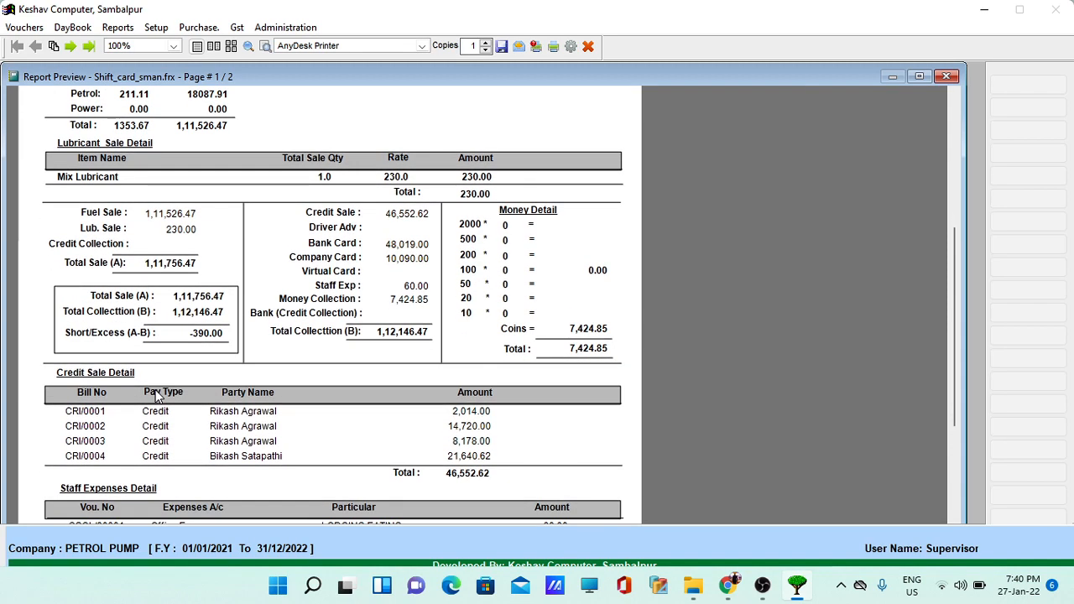
pyautogui.scroll(-4, 156, 395)
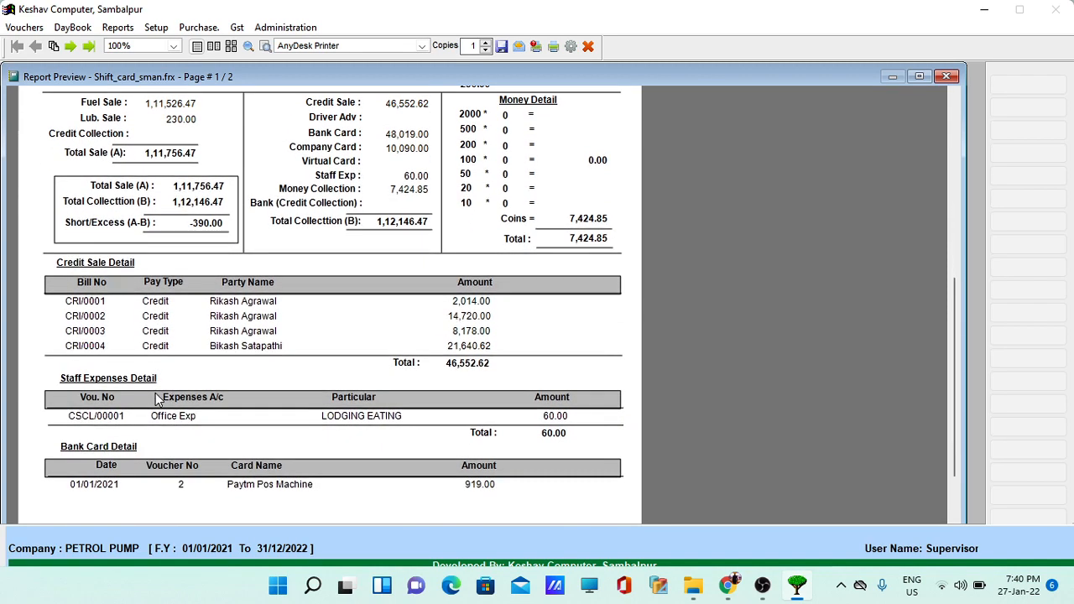
pyautogui.scroll(-2, 156, 401)
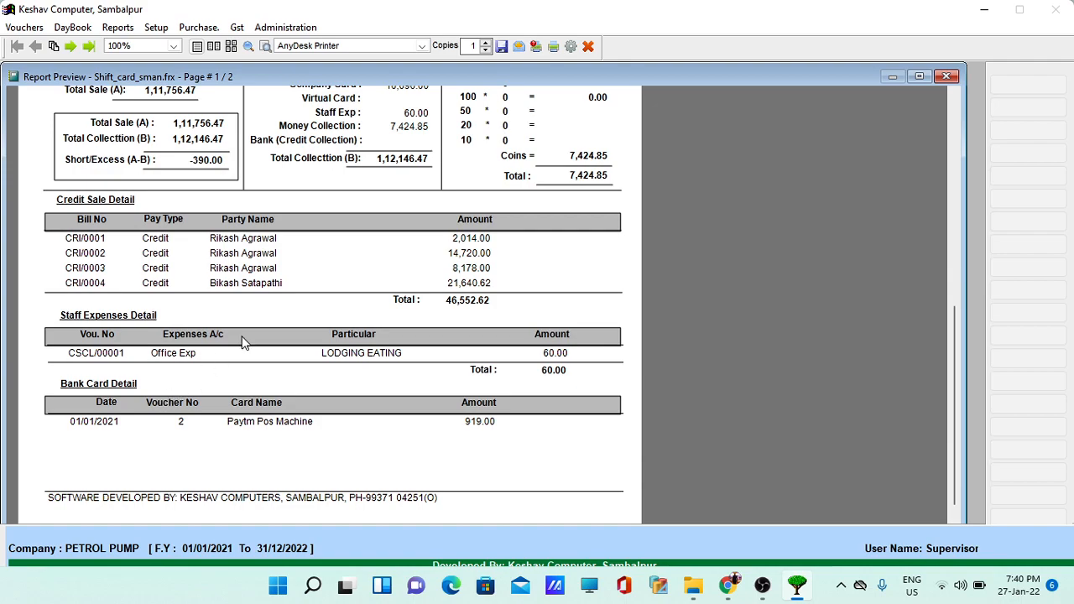
# Step: Review the bank card, company card and lubricant stock details on the shift card's second page, closing the preview when finished
pyautogui.rightClick(308, 249)
pyautogui.click(336, 285)
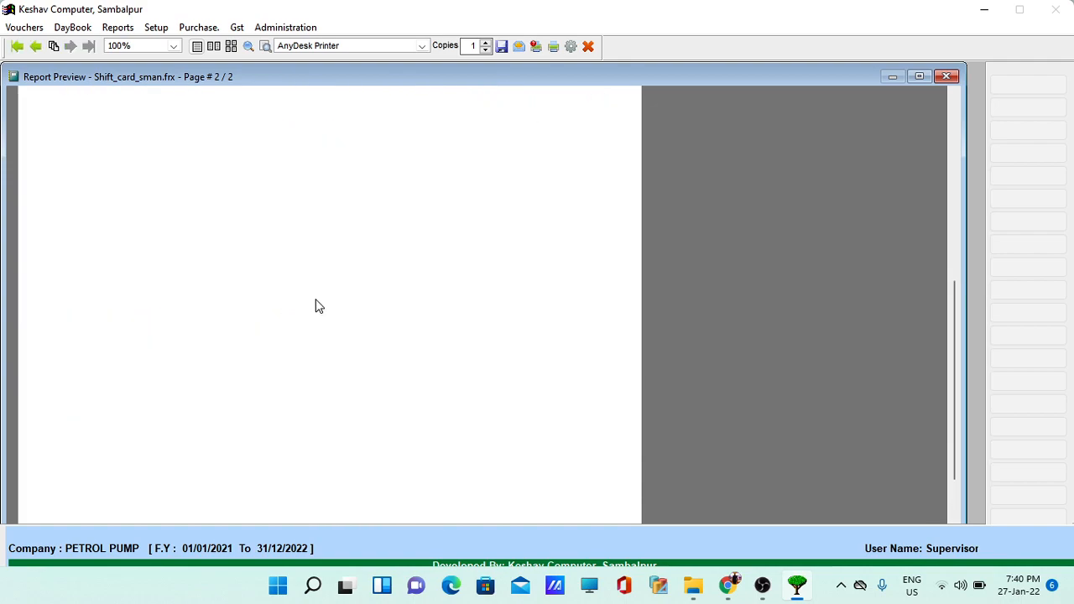
pyautogui.moveTo(951, 307); pyautogui.dragTo(937, 148)
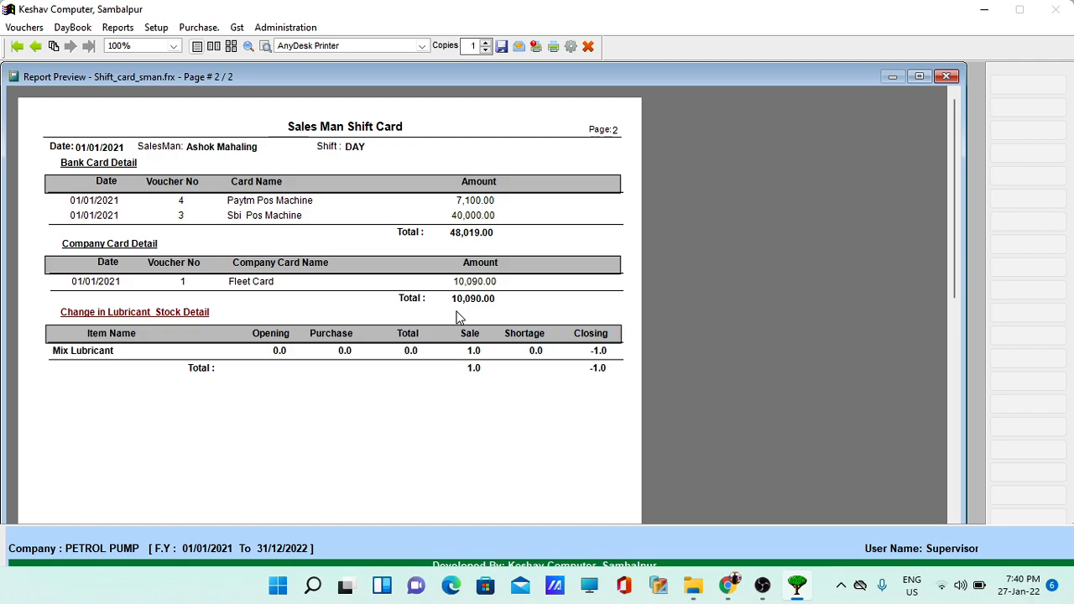
pyautogui.press('Escape')
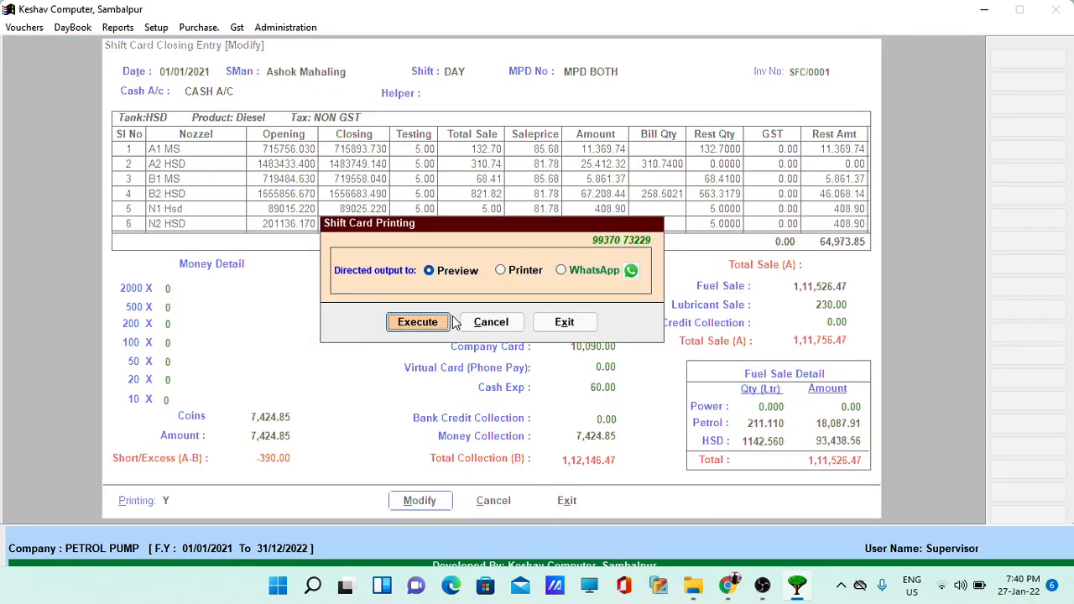
# Step: Exit the Shift Card Printing dialog and the Shift Card Closing entries
pyautogui.press('Escape')
pyautogui.press('Escape')
pyautogui.press('Escape')
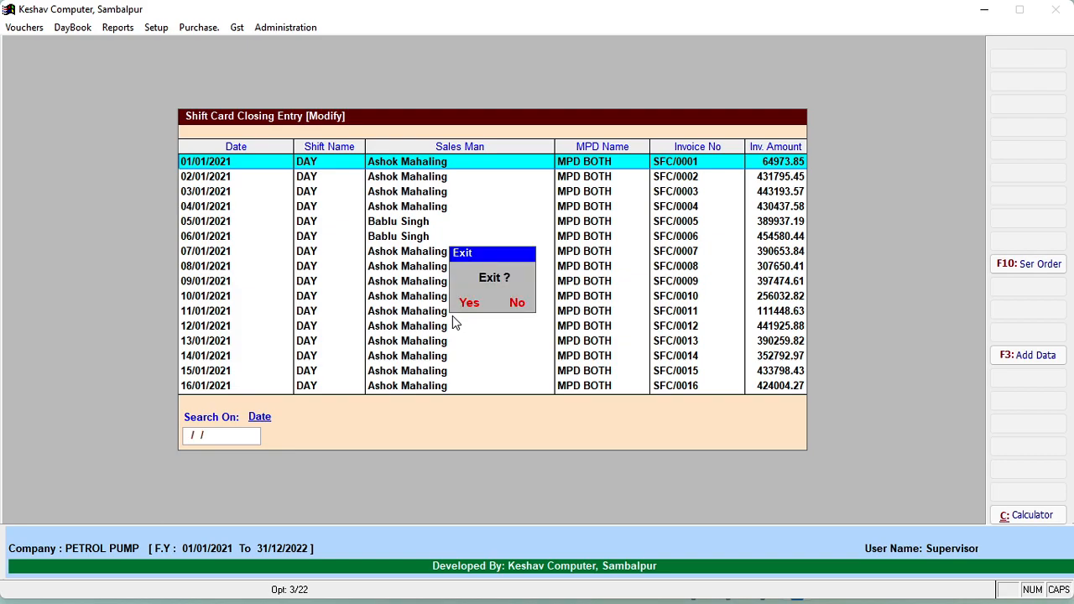
pyautogui.press('Return')
pyautogui.press('Escape')
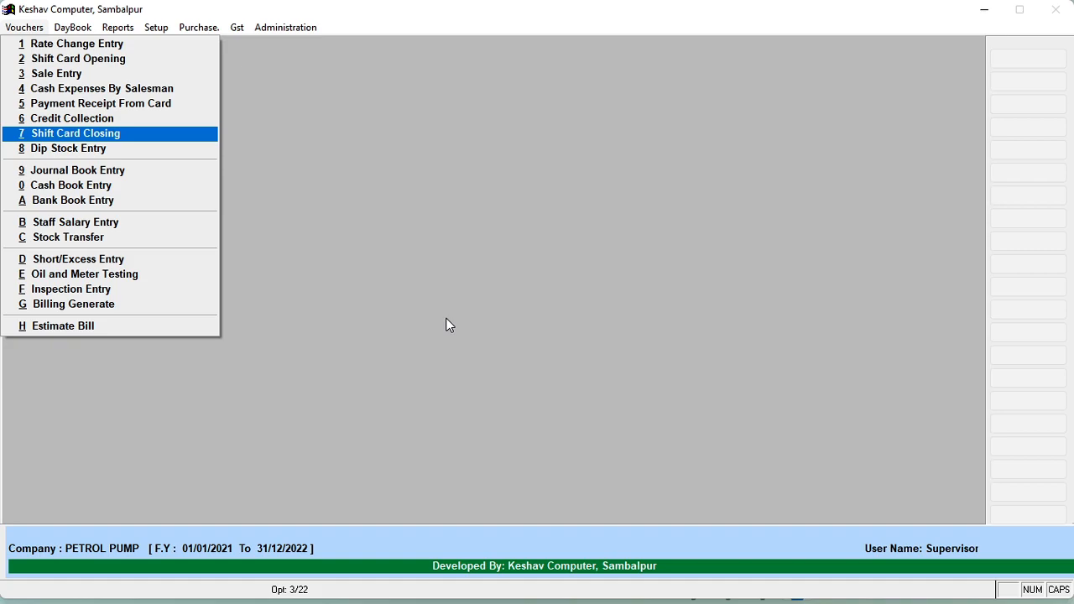
# Step: Open Dip Stock Closing Entry voucher 0001 of 31/12/2020 for modification and go through its header to the MS tank line
pyautogui.press('8')
pyautogui.press('Right')
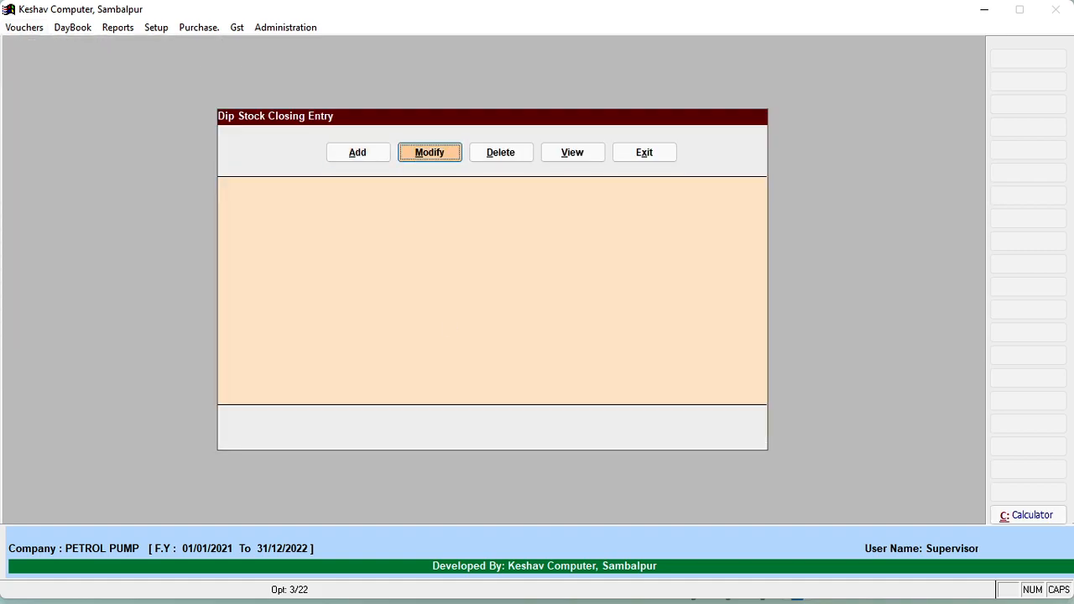
pyautogui.press('Return')
pyautogui.press('Return')
pyautogui.press('Return')
pyautogui.press('Return')
pyautogui.press('Return')
pyautogui.press('Return')
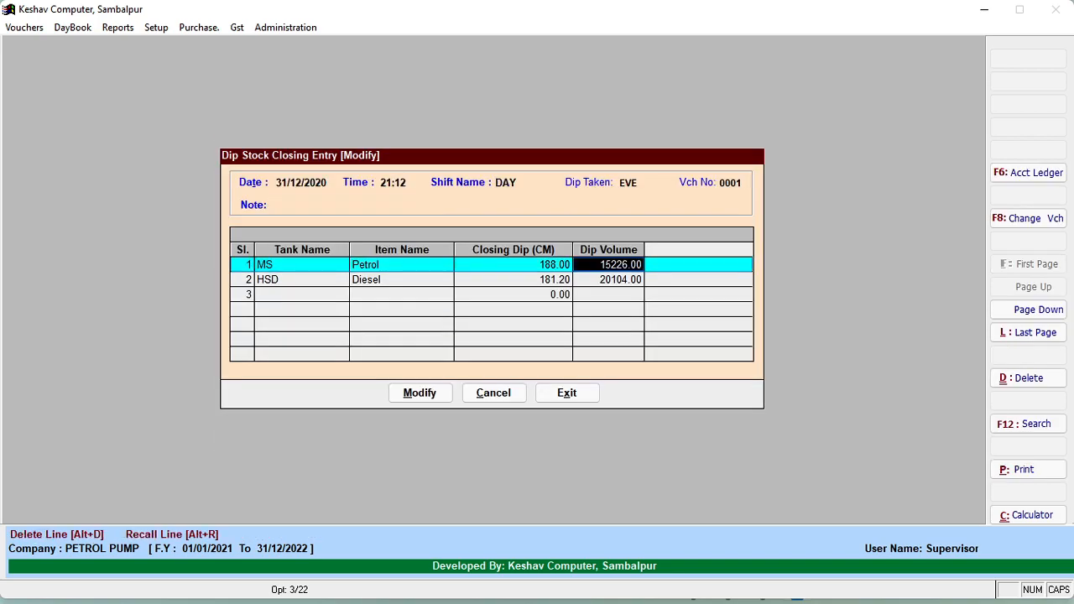
# Step: Review the closing dips and dip volumes of the MS and HSD tanks in the dip stock entry
pyautogui.press('Return')
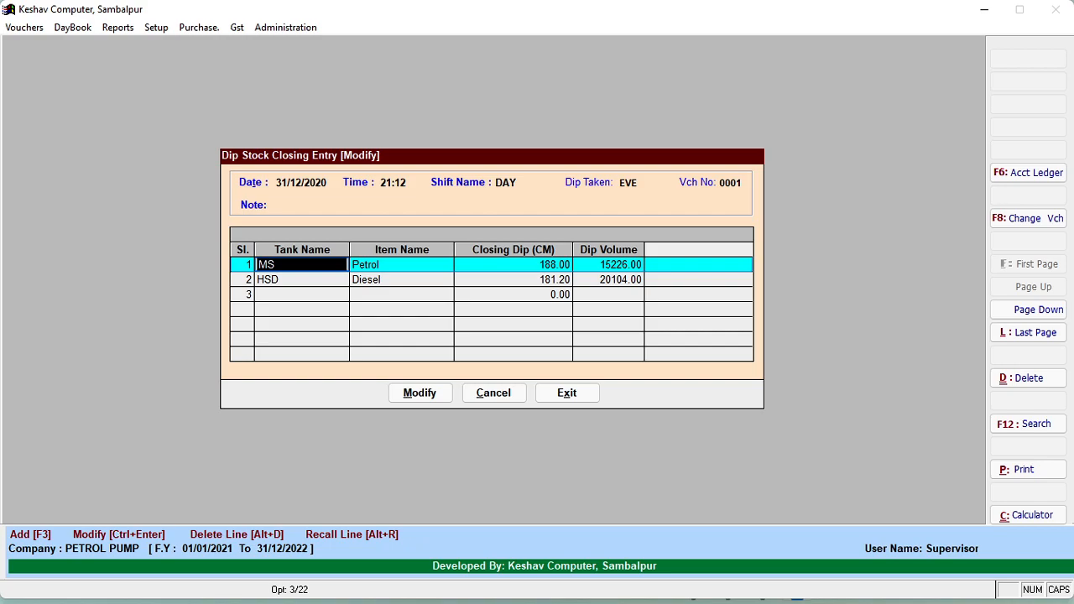
pyautogui.press('Down')
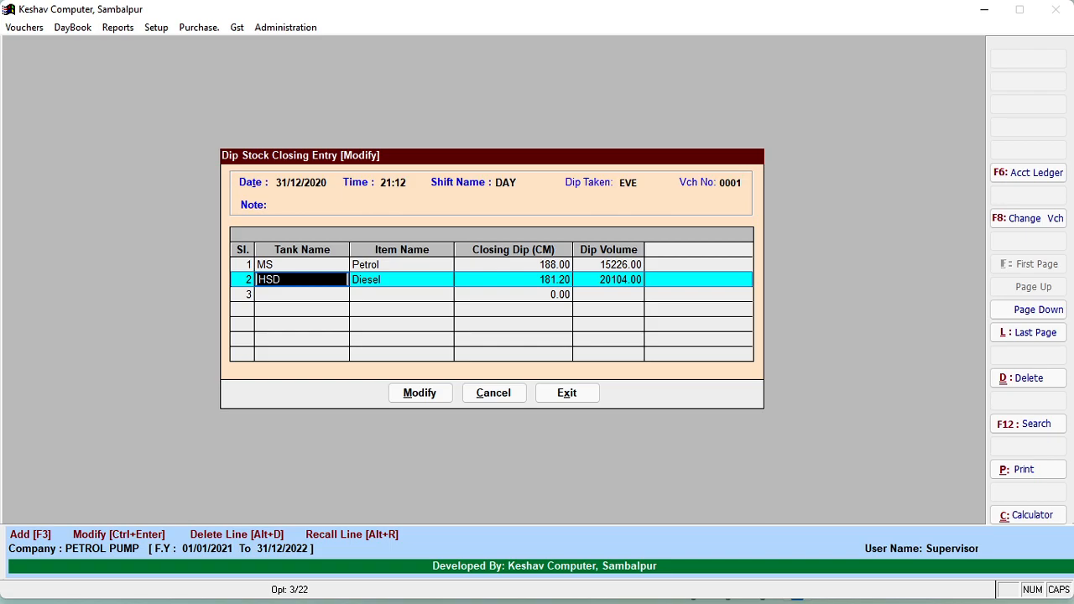
pyautogui.press('Down')
pyautogui.press('Return')
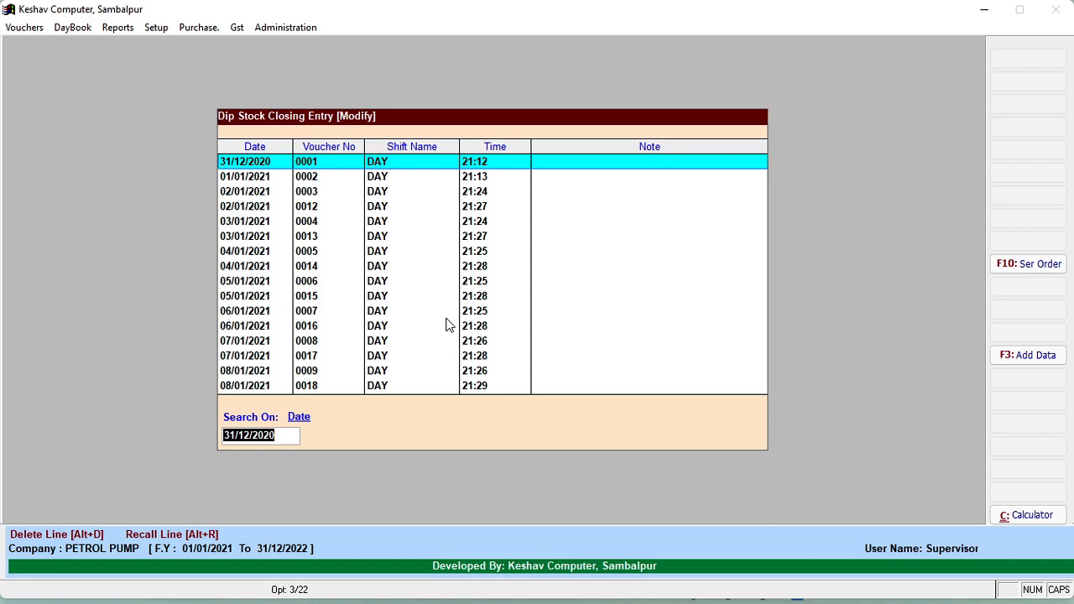
pyautogui.press('BackSpace')
pyautogui.press('Escape')
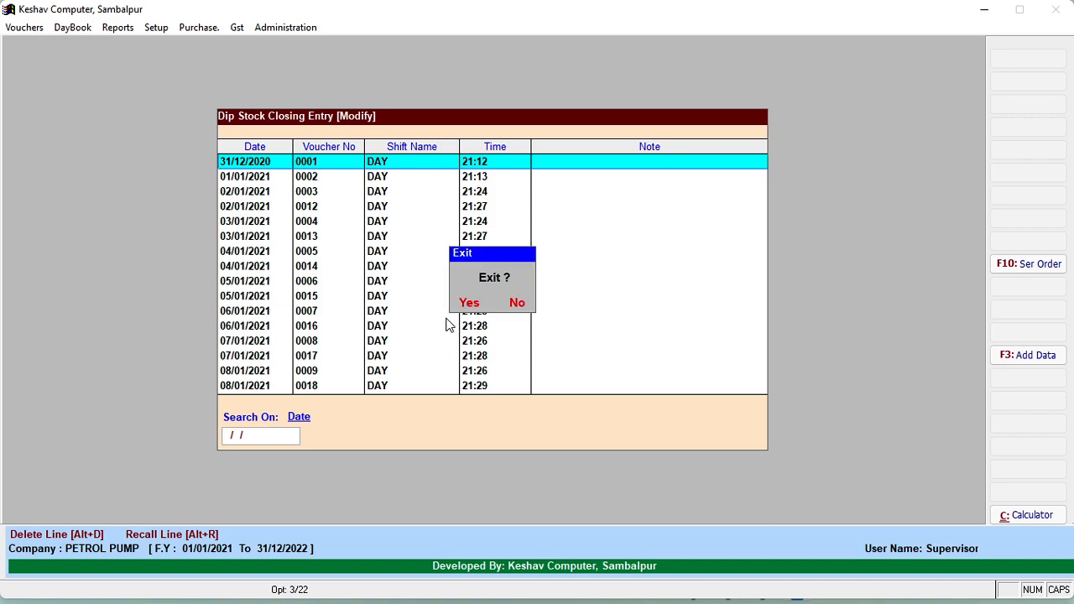
pyautogui.press('Return')
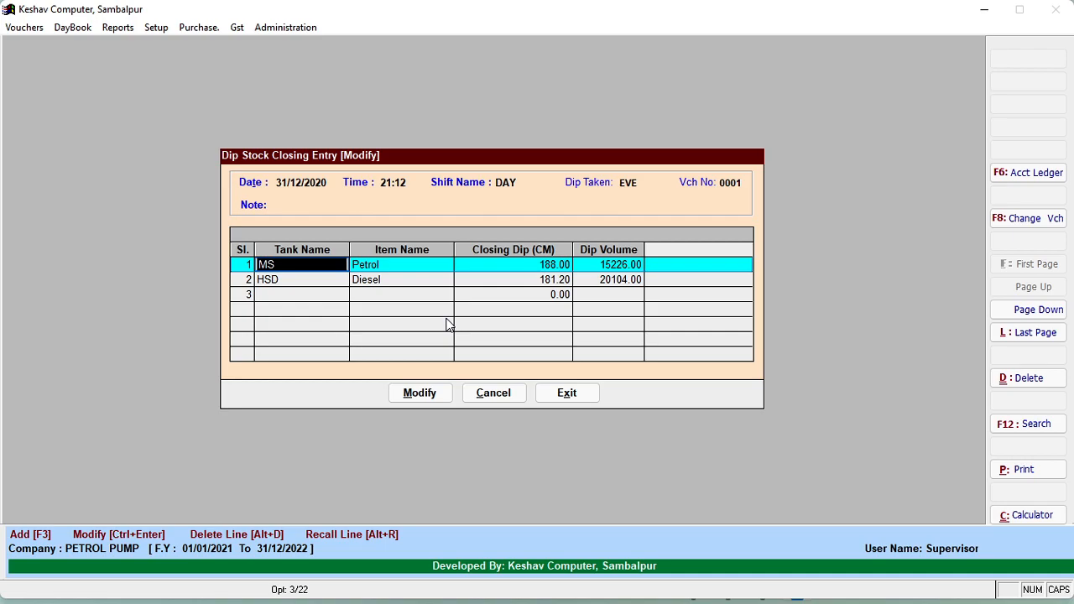
# Step: Close the dip stock voucher and exit the Dip Stock Closing Entry module
pyautogui.press('Escape')
pyautogui.press('Return')
pyautogui.press('Escape')
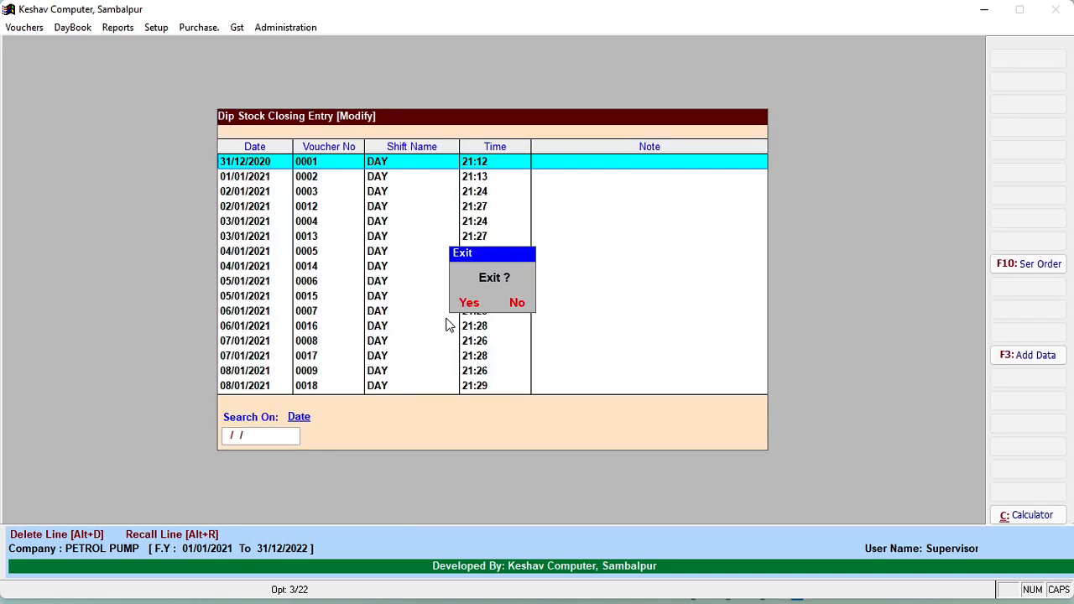
pyautogui.press('Return')
pyautogui.press('Escape')
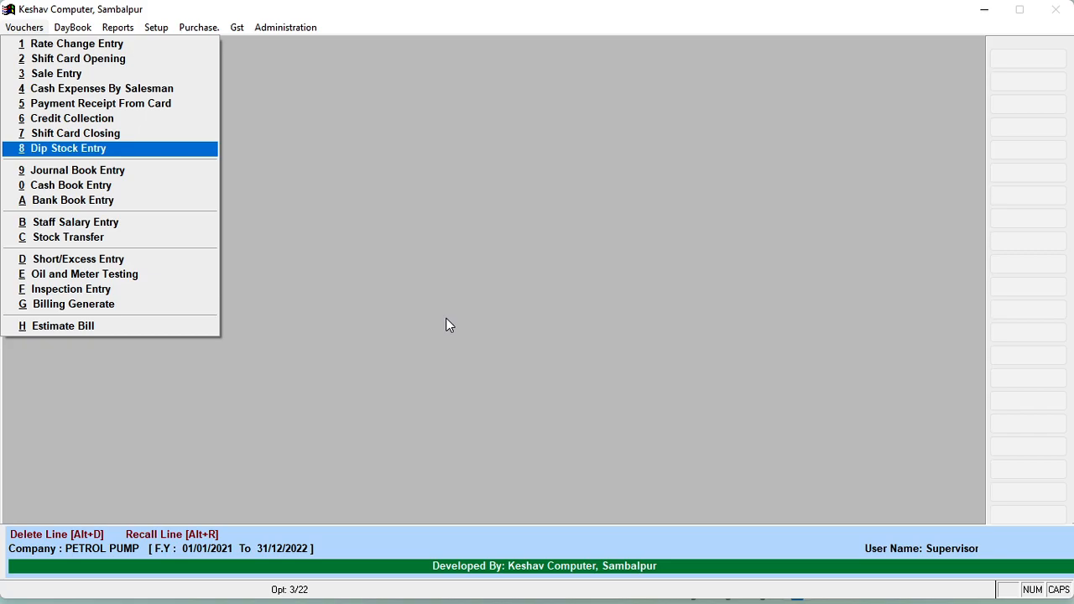
# Step: Preview the tank-wise Dip Stock Report (DSR) for all tanks from 01/01/2021 to 31/01/2021
pyautogui.press('Right')
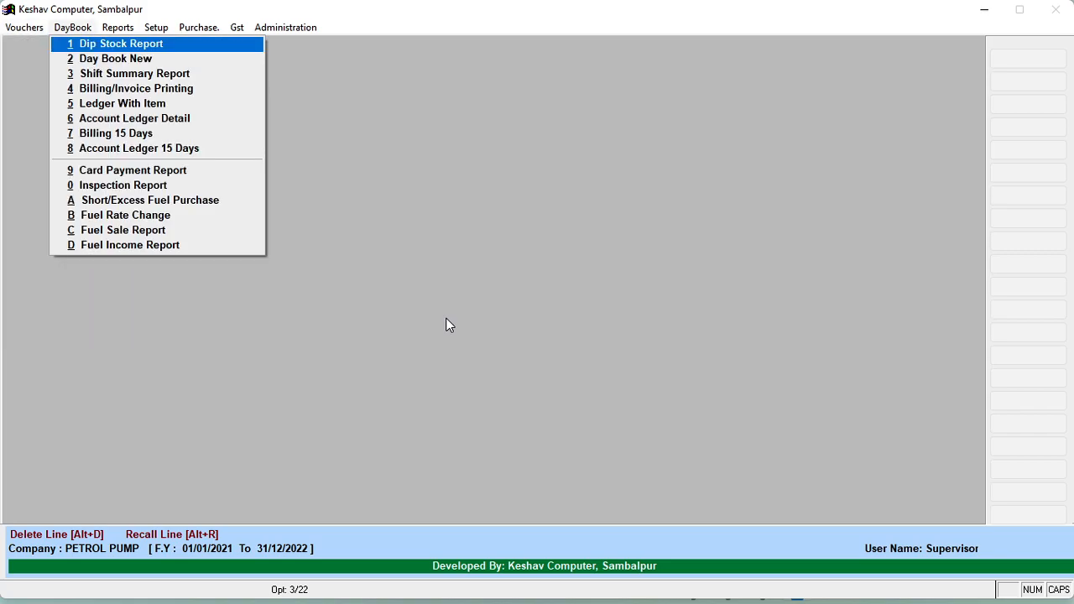
pyautogui.press('Return')
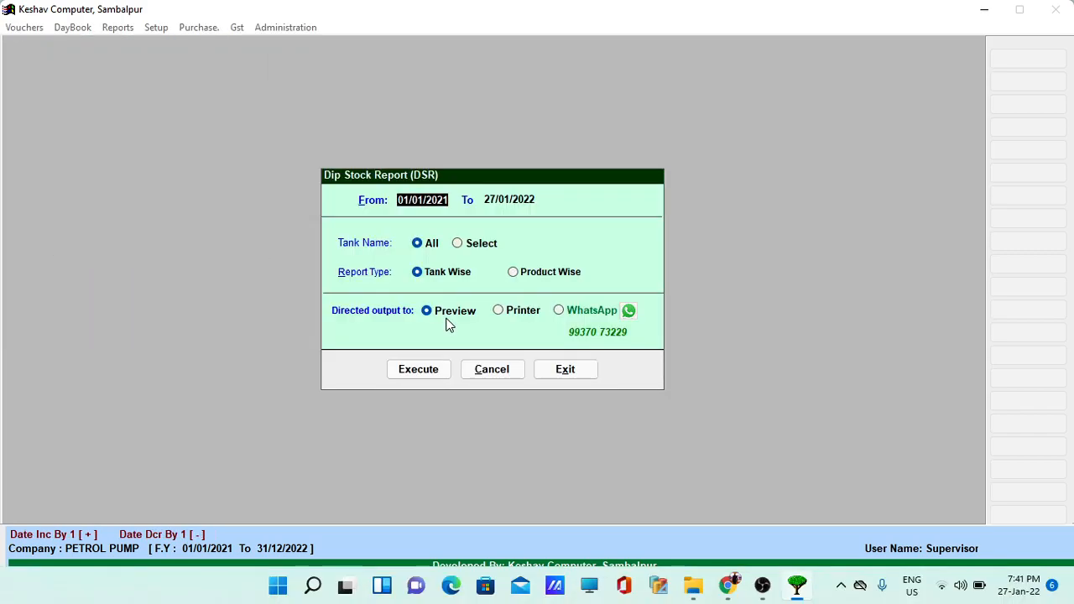
pyautogui.press('Return')
pyautogui.write('3')
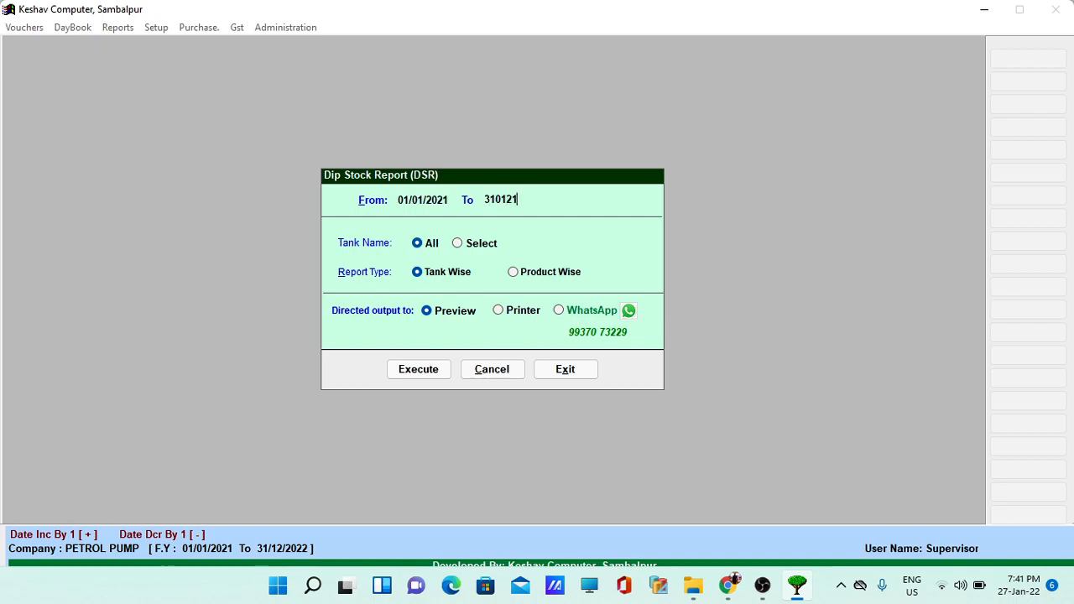
pyautogui.write('1/01/2021')
pyautogui.press('Return')
pyautogui.press('Return')
pyautogui.press('Return')
pyautogui.press('Return')
pyautogui.press('Return')
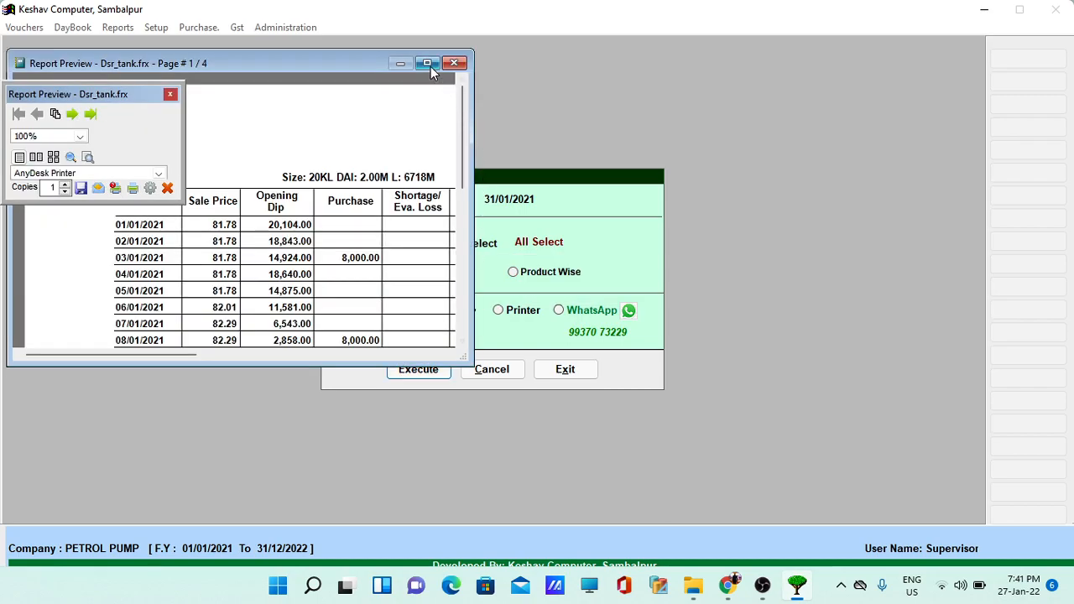
# Step: Maximize the DSR preview and dismiss its floating toolbar to examine all columns through Variance
pyautogui.click(427, 63)
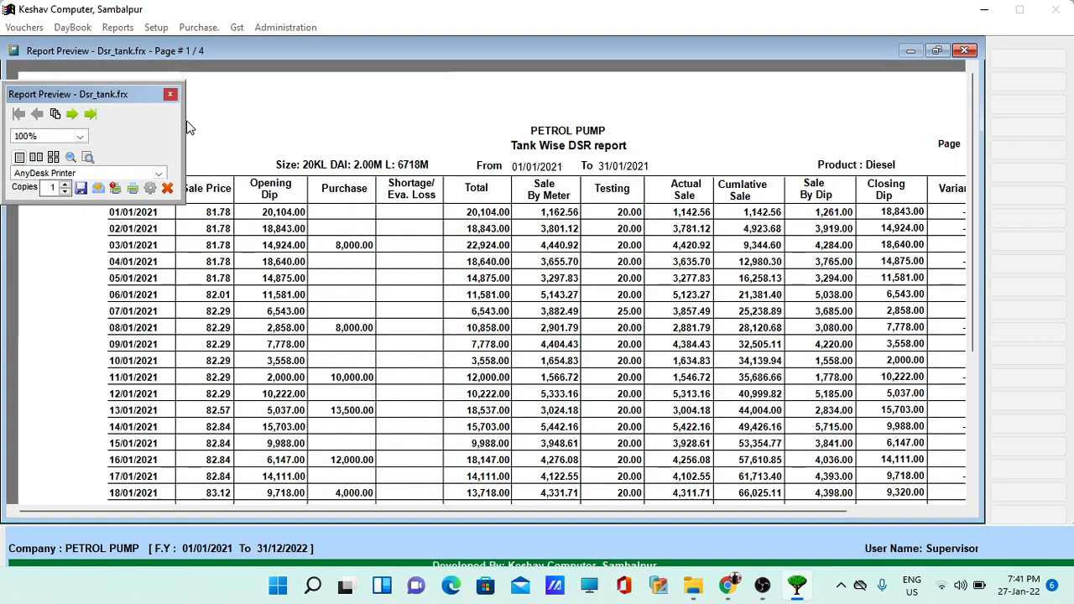
pyautogui.click(170, 94)
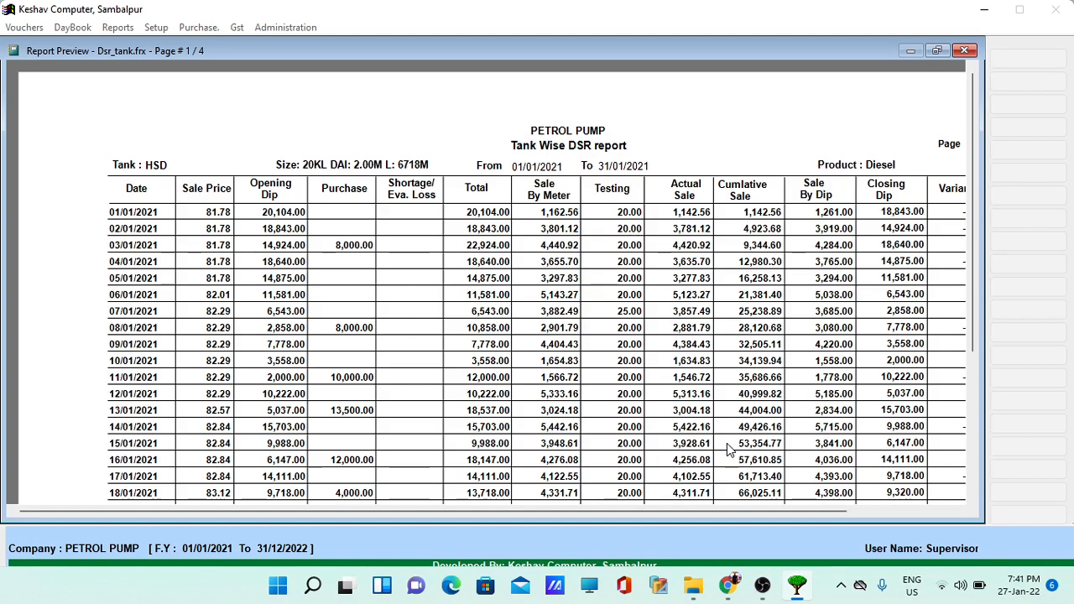
pyautogui.moveTo(634, 516); pyautogui.dragTo(749, 508)
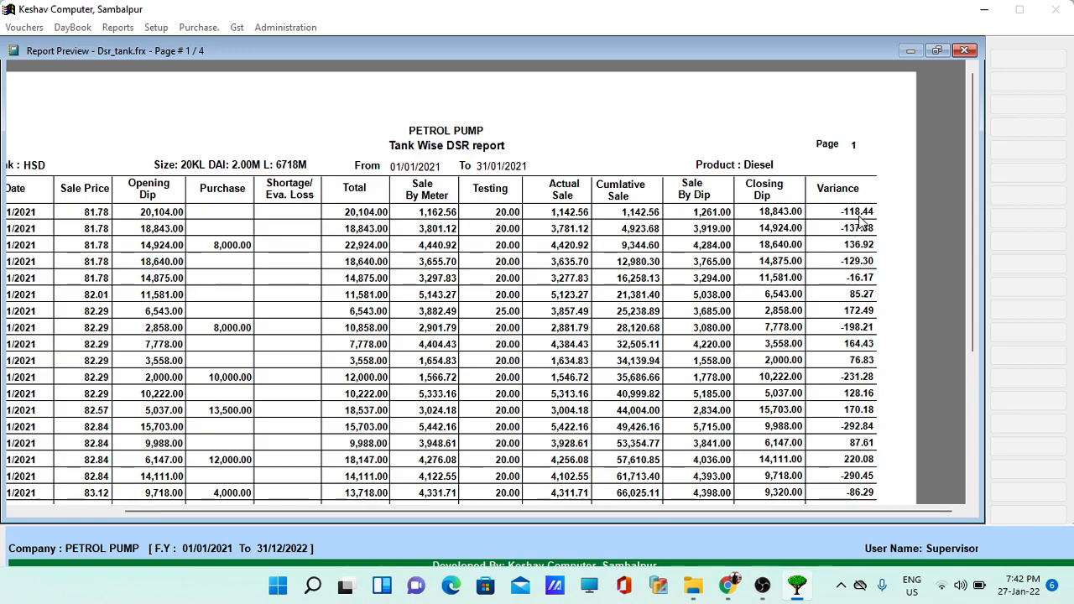
# Step: Review the HSD tank's daily closing dips and variances through the totals on page 2
pyautogui.scroll(-3, 860, 224)
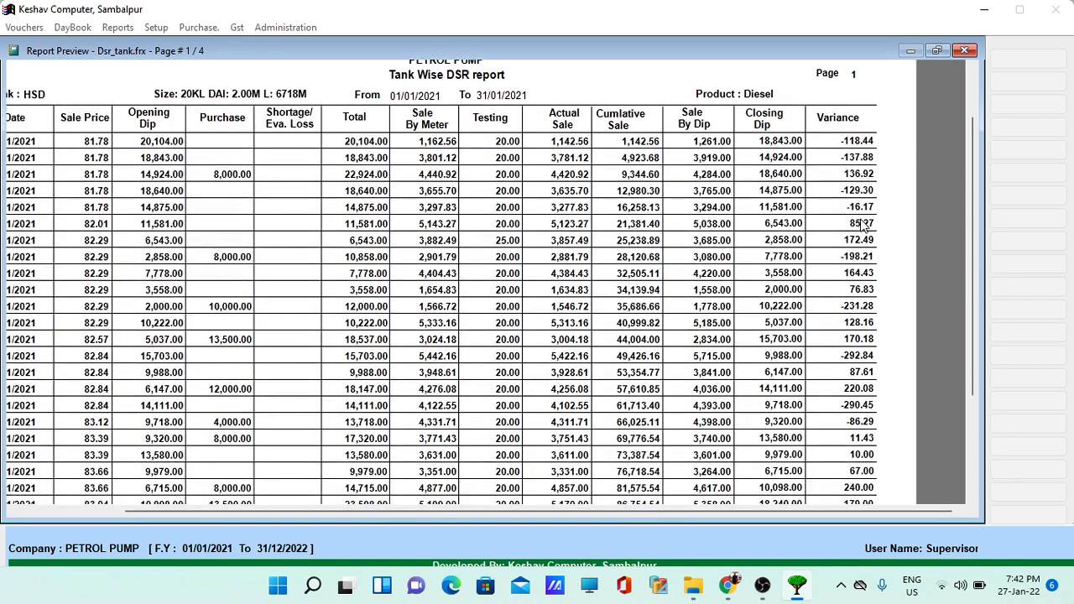
pyautogui.scroll(-5, 864, 168)
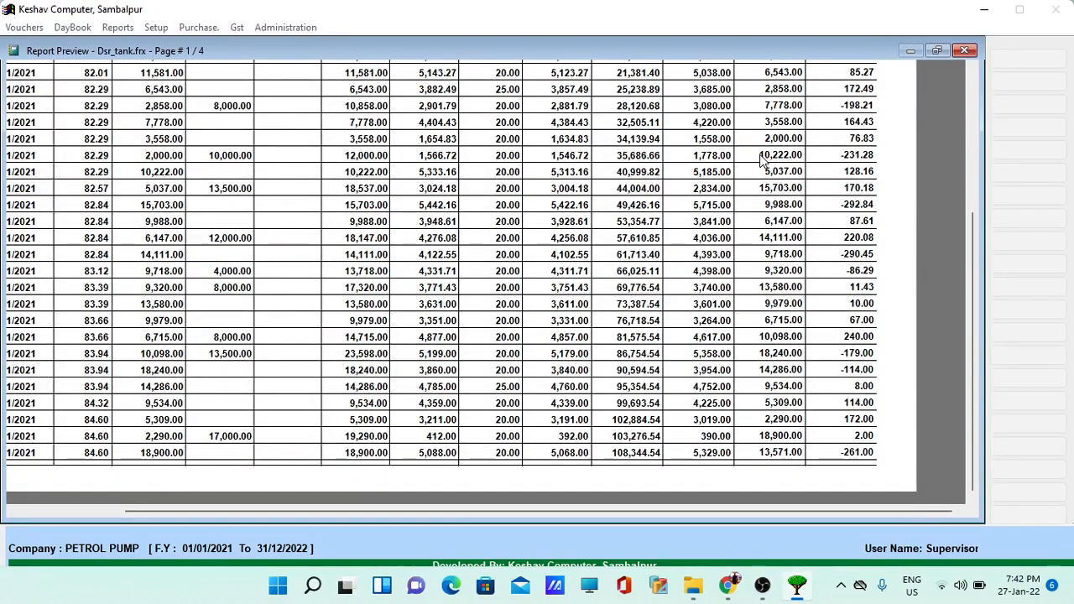
pyautogui.rightClick(760, 156)
pyautogui.click(796, 194)
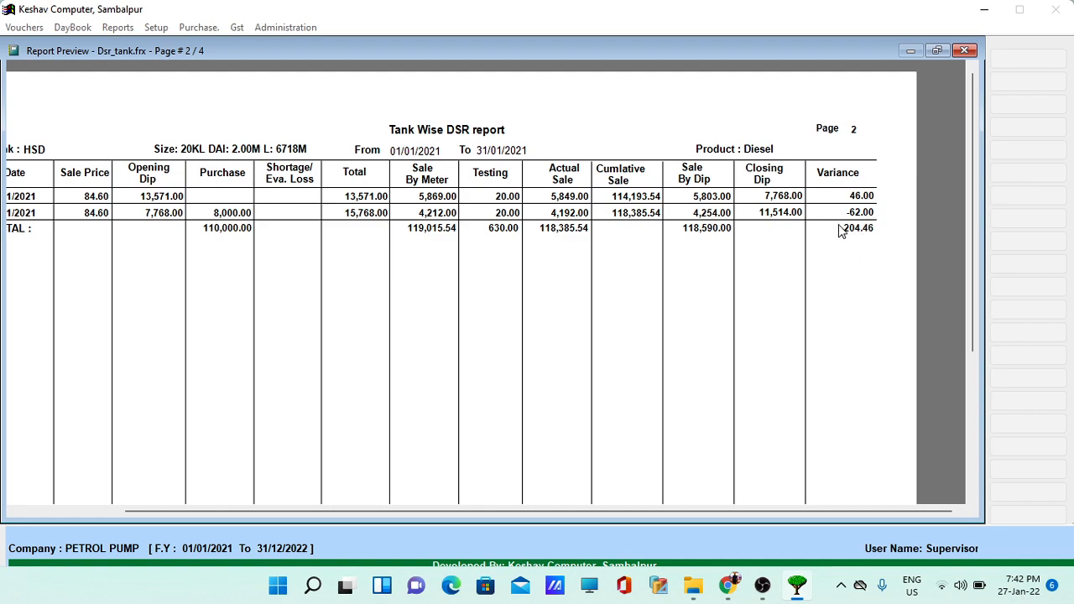
# Step: Review the MS tank's daily rows and totals on pages 3 and 4, and close the Dip Stock Report
pyautogui.rightClick(766, 132)
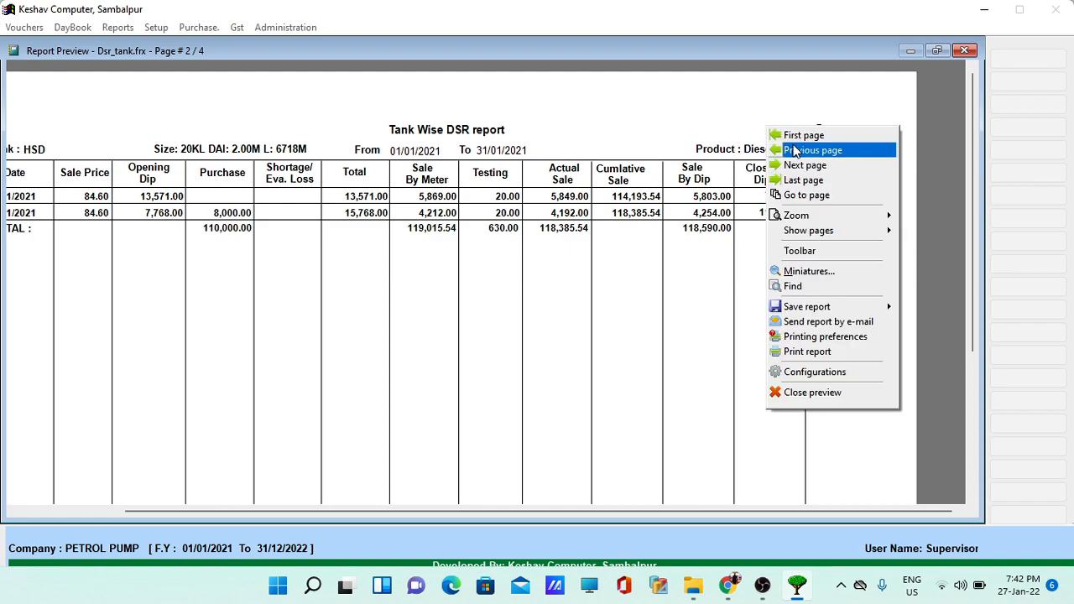
pyautogui.click(803, 168)
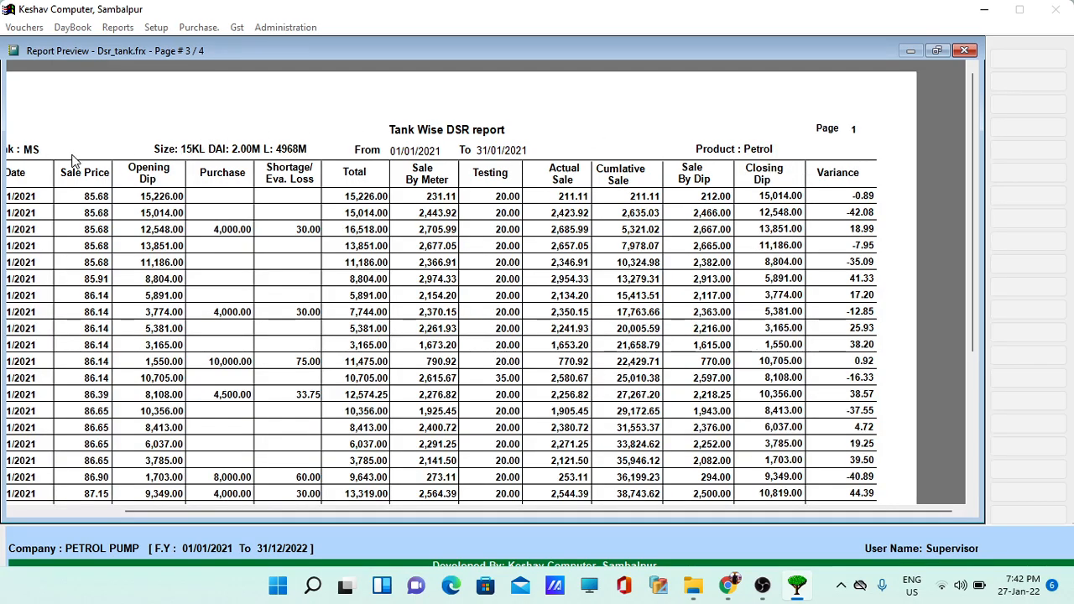
pyautogui.scroll(-5, 972, 249)
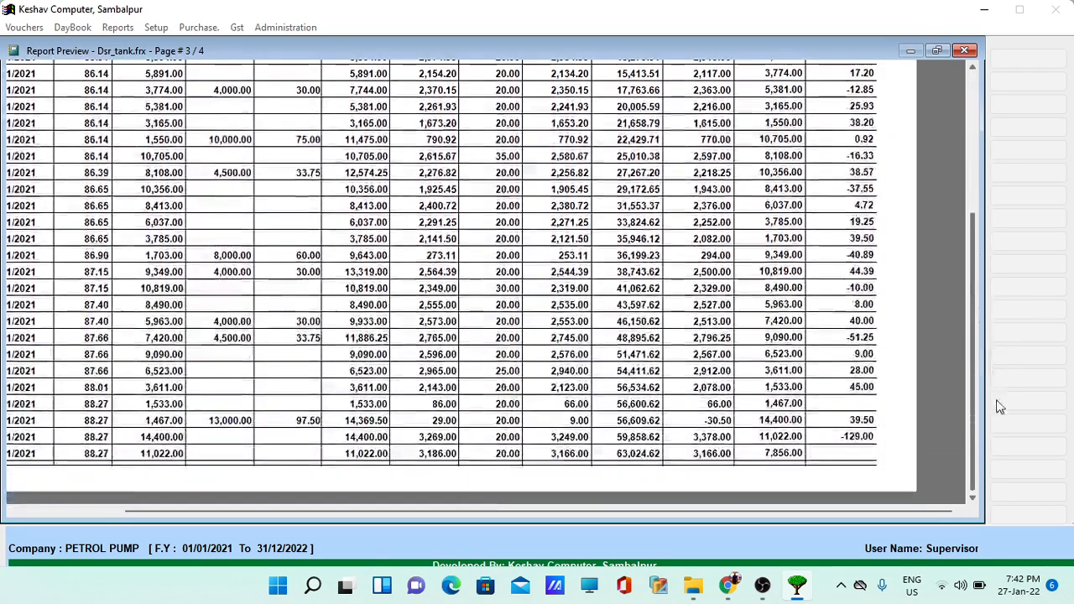
pyautogui.rightClick(882, 227)
pyautogui.click(912, 261)
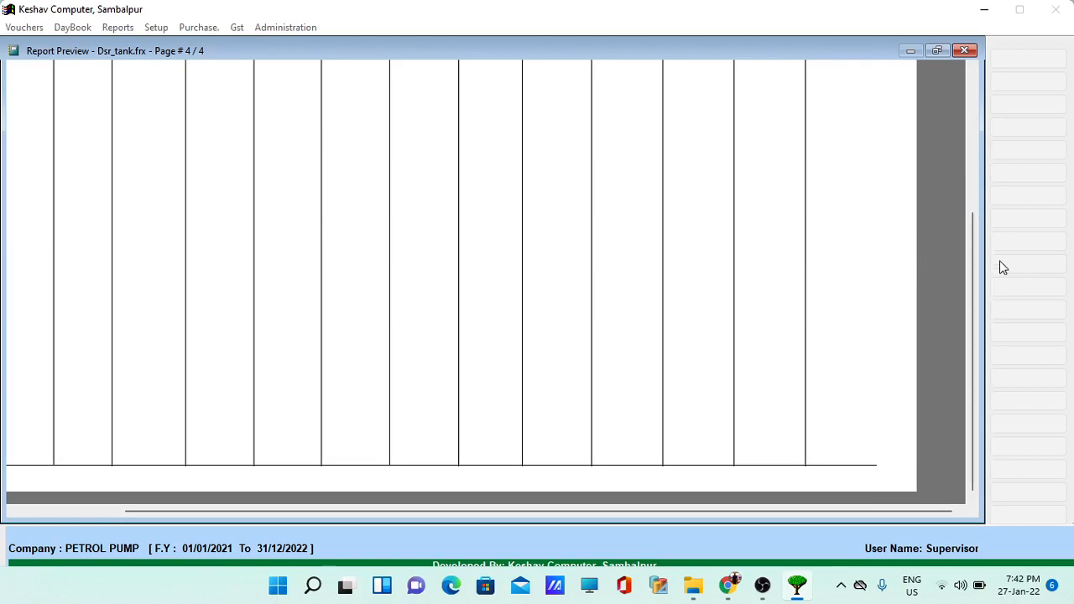
pyautogui.moveTo(972, 267); pyautogui.dragTo(954, 127)
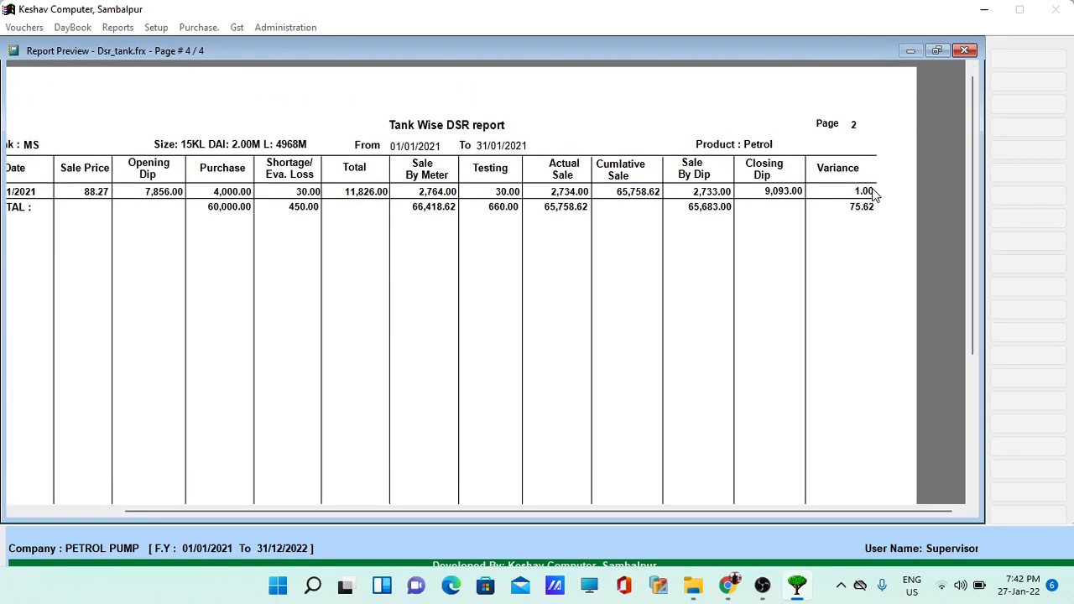
pyautogui.press('Escape')
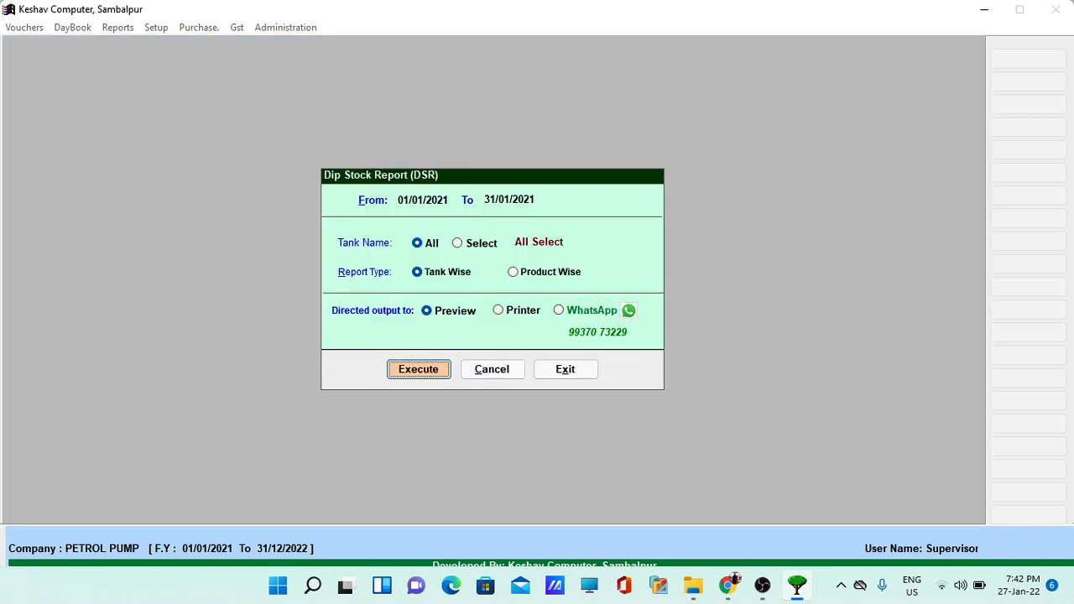
pyautogui.press('Escape')
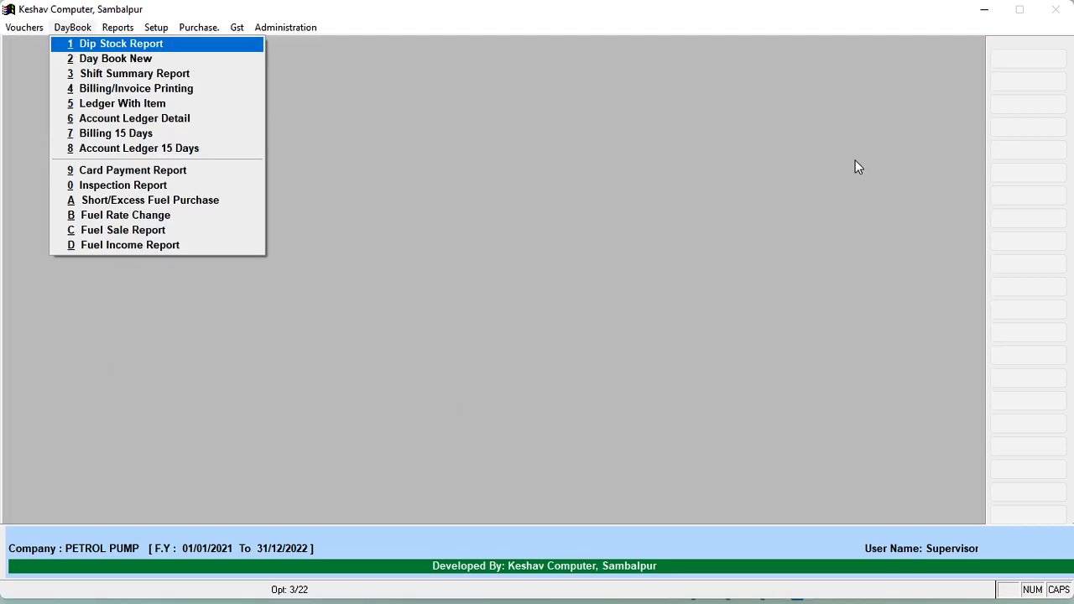
# Step: Preview party-wise invoices for all accounts and vehicles from 01/01/2021 to 27/01/2022, stopping the report generation early
pyautogui.press('Down')
pyautogui.press('Down')
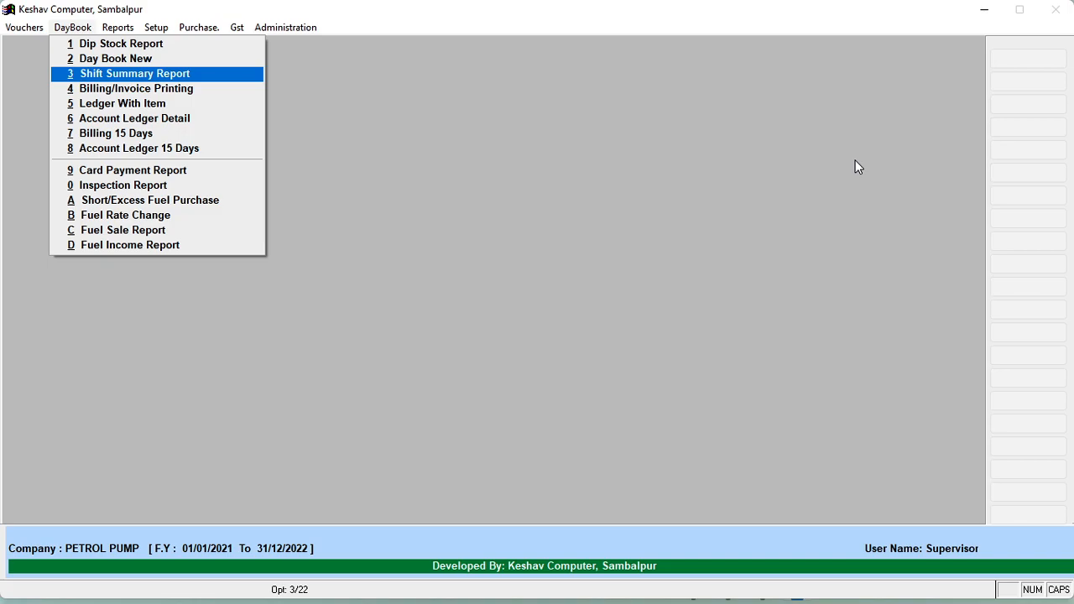
pyautogui.press('Down')
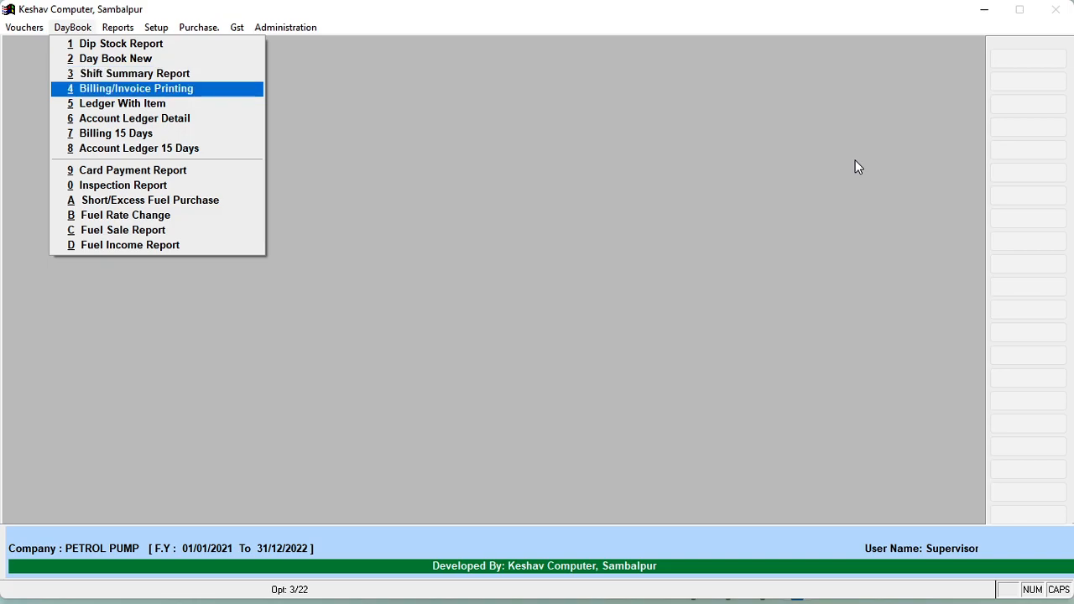
pyautogui.press('Return')
pyautogui.press('Return')
pyautogui.press('Return')
pyautogui.press('Return')
pyautogui.press('Return')
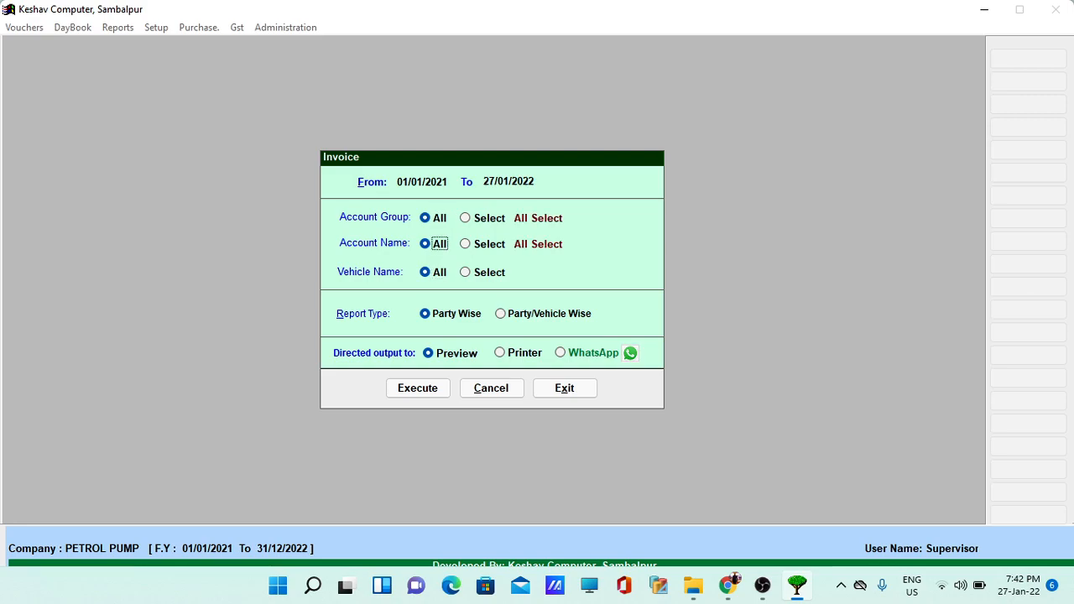
pyautogui.press('Return')
pyautogui.press('Return')
pyautogui.press('Return')
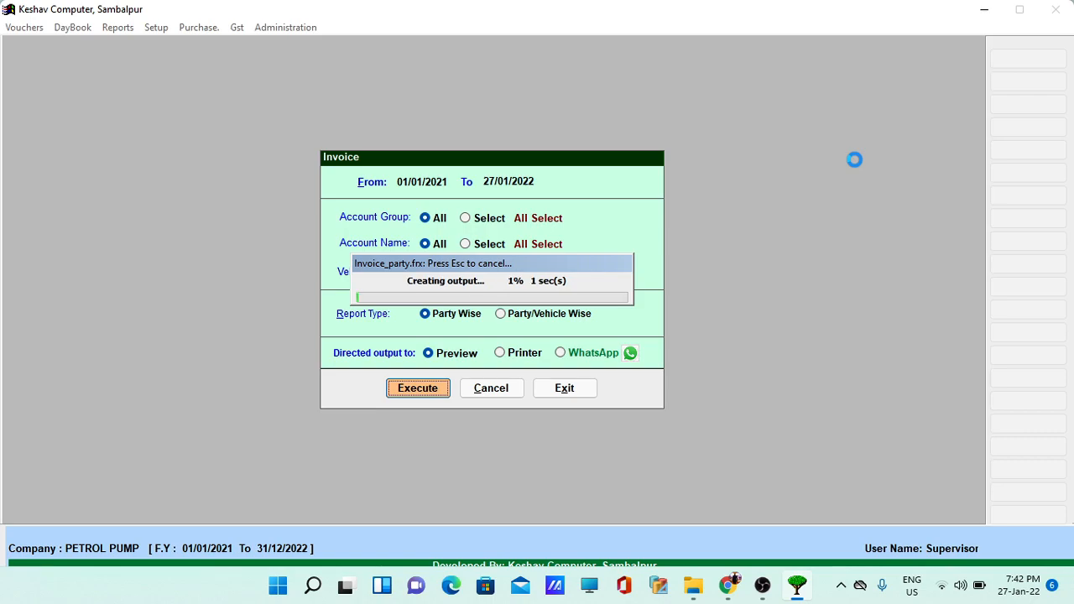
pyautogui.press('Escape')
pyautogui.click(595, 344)
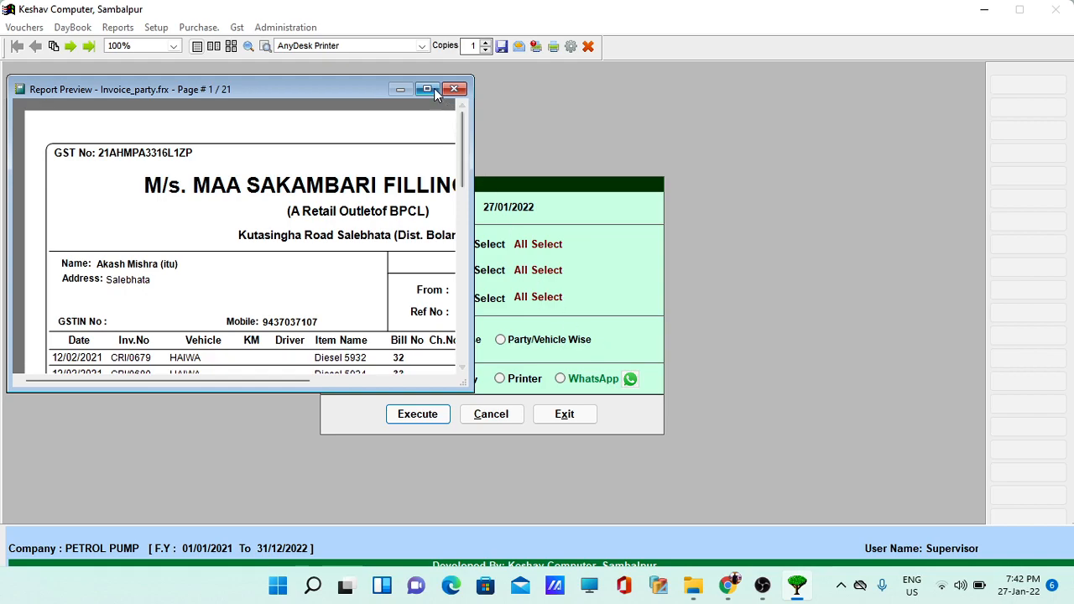
# Step: Maximize the party-wise invoice preview and examine page 1's item lines, payment details and closing balance
pyautogui.click(429, 88)
pyautogui.click(221, 229)
pyautogui.scroll(-5, 262, 281)
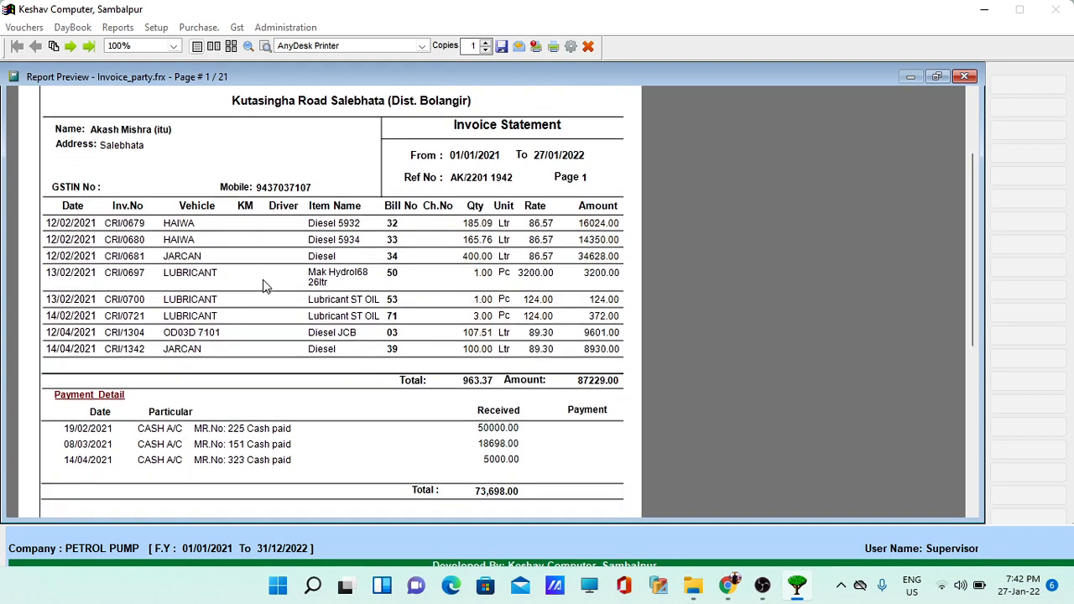
pyautogui.scroll(2, 134, 209)
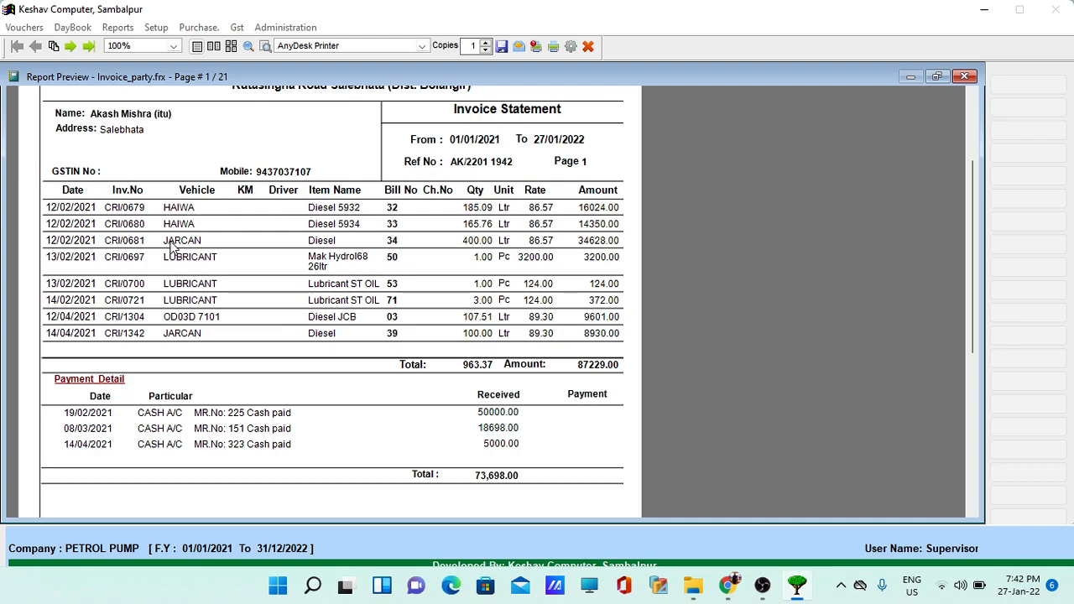
pyautogui.scroll(-1, 171, 243)
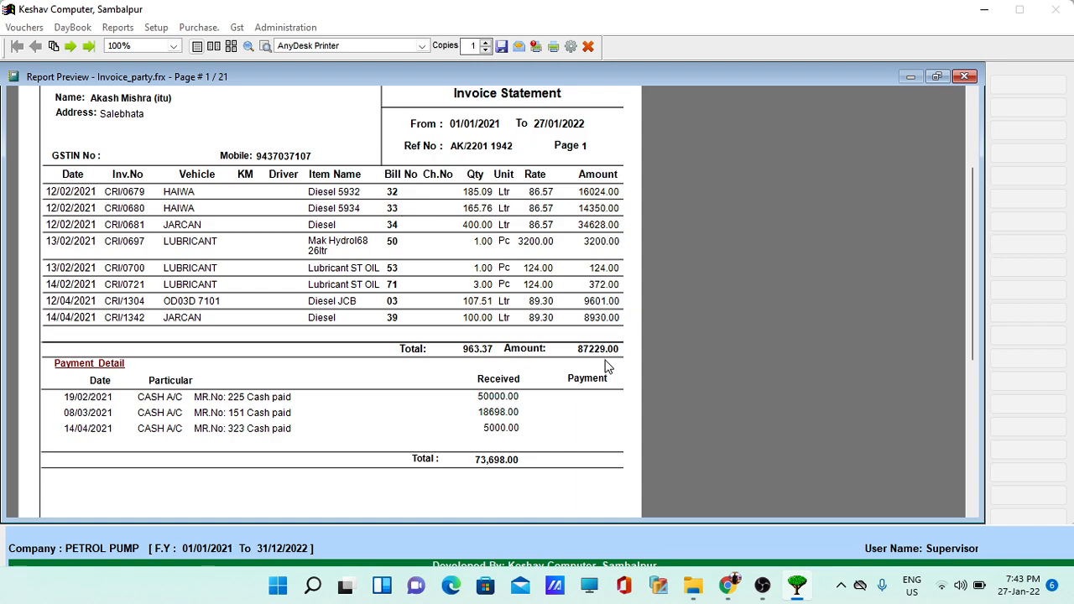
pyautogui.scroll(-3, 604, 367)
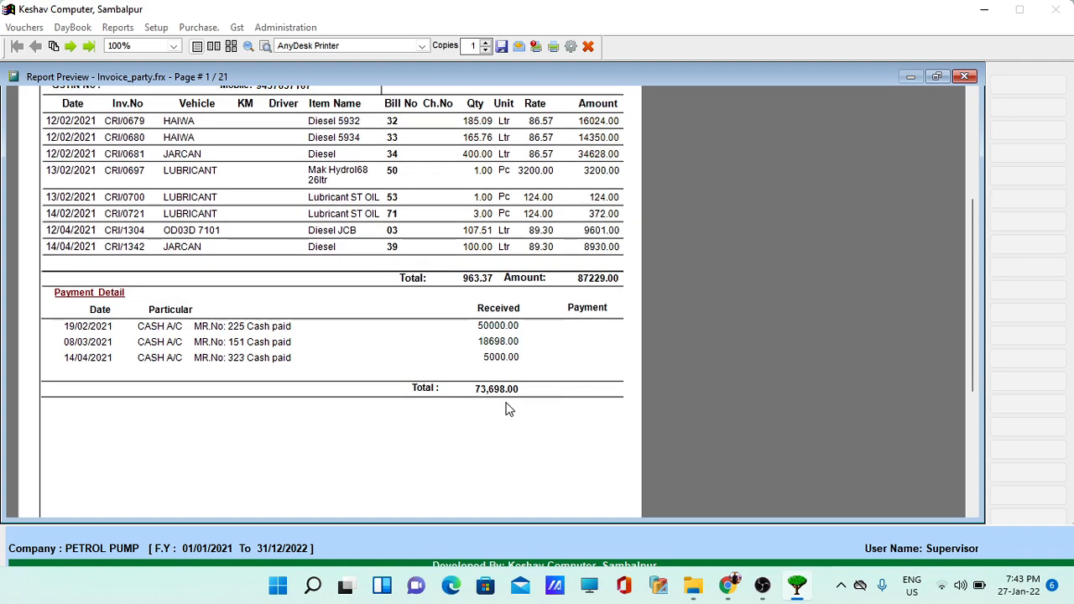
pyautogui.scroll(-7, 508, 407)
pyautogui.scroll(-3, 519, 409)
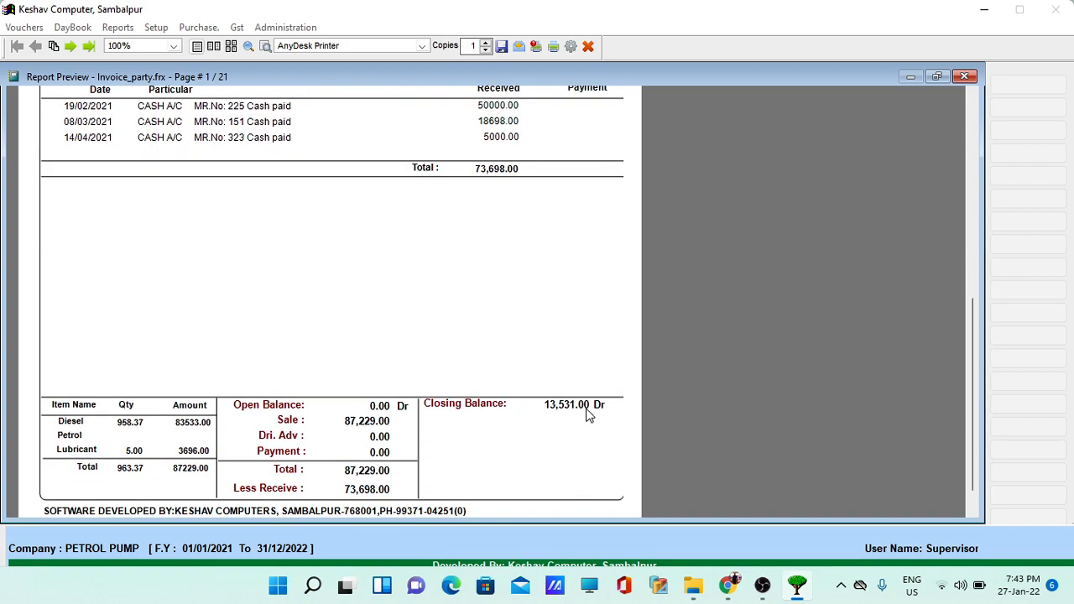
pyautogui.scroll(-1, 588, 418)
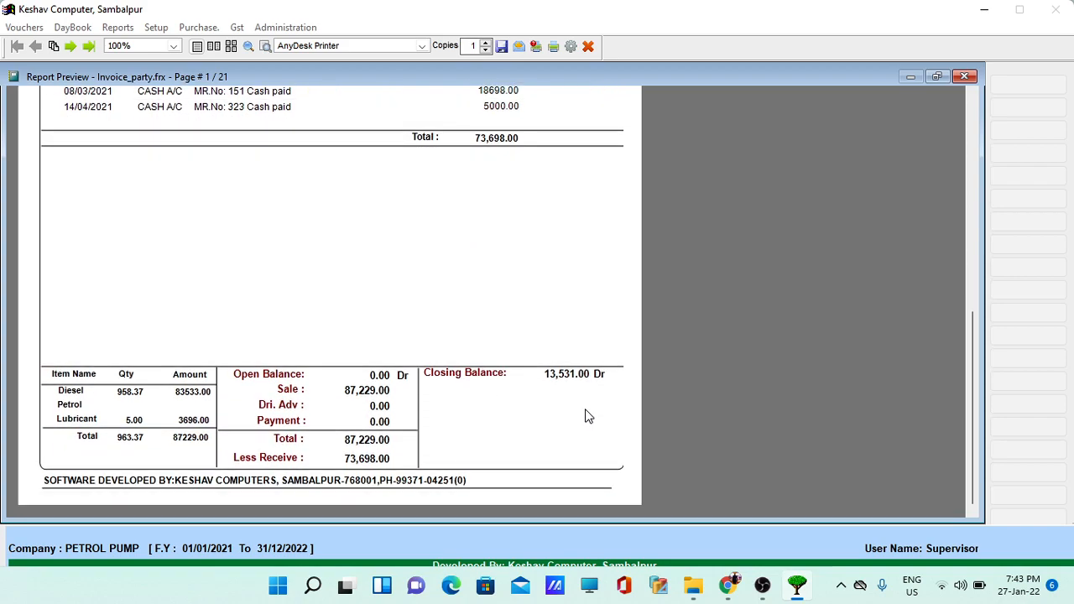
# Step: Look over page 2 of the party-wise invoices and close the preview
pyautogui.scroll(15, 583, 414)
pyautogui.scroll(3, 562, 409)
pyautogui.rightClick(406, 220)
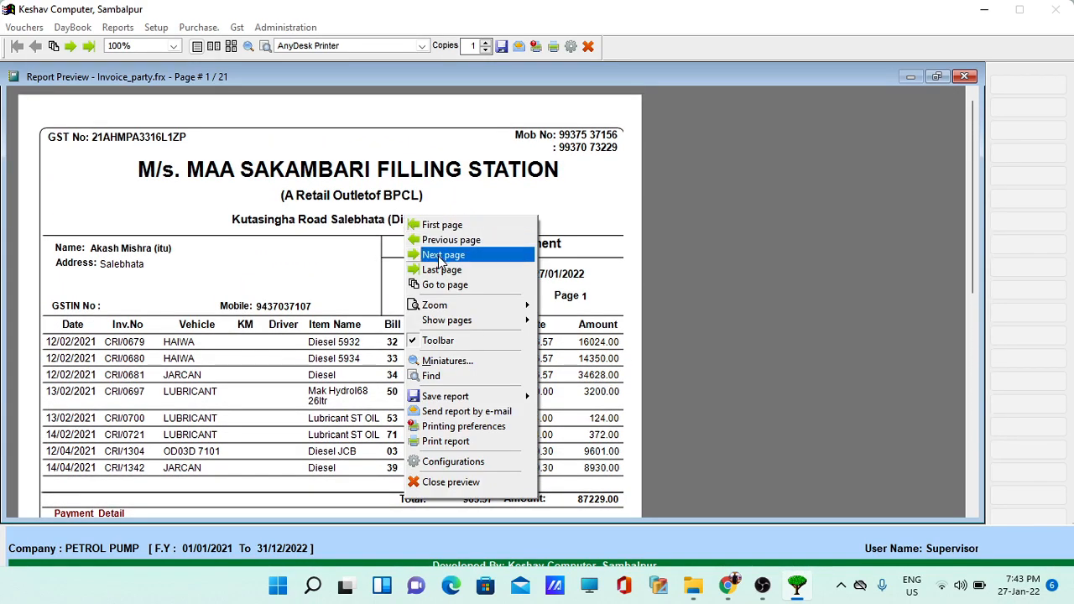
pyautogui.click(439, 255)
pyautogui.scroll(-2, 446, 277)
pyautogui.press('Escape')
# Step: Switch the invoice report type to Party/Vehicle Wise and preview it, stopping the report generation early
pyautogui.hotkey('shift', 'Tab')
pyautogui.hotkey('shift', 'Tab')
pyautogui.press('Right')
pyautogui.press('Tab')
pyautogui.press('Tab')
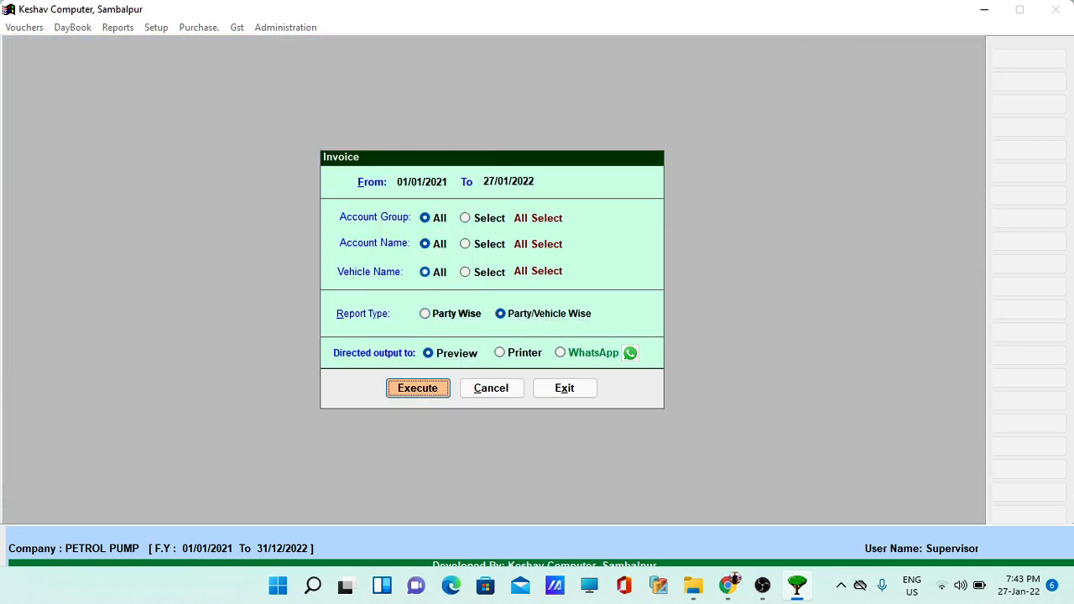
pyautogui.press('Return')
pyautogui.press('Escape')
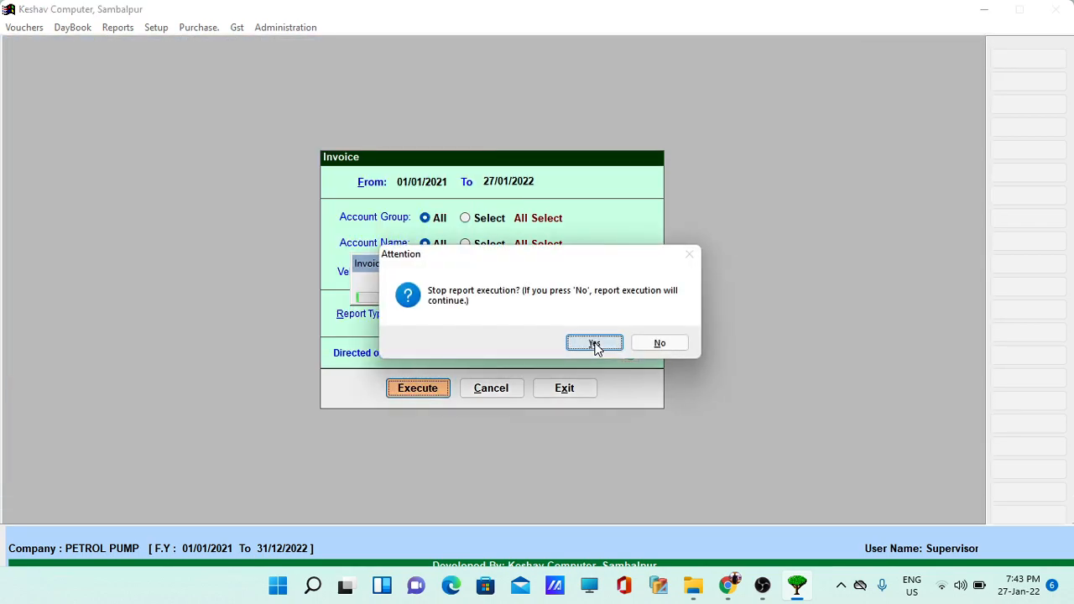
pyautogui.click(593, 343)
# Step: Maximize the vehicle-wise invoice preview, examine the subtotals per vehicle and payment details, and exit the Invoice report
pyautogui.click(428, 63)
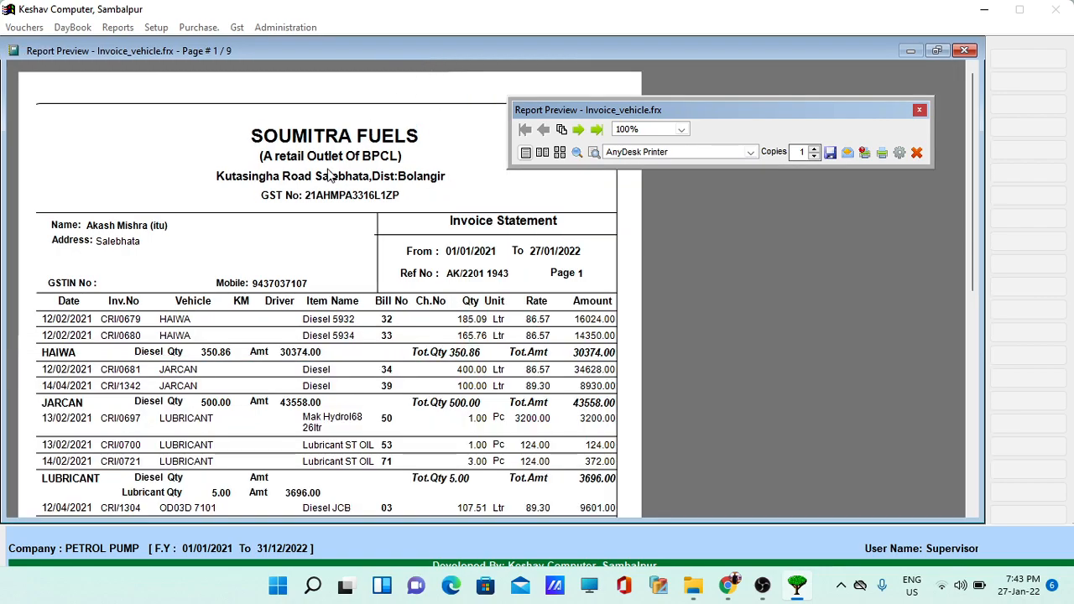
pyautogui.scroll(-2, 326, 312)
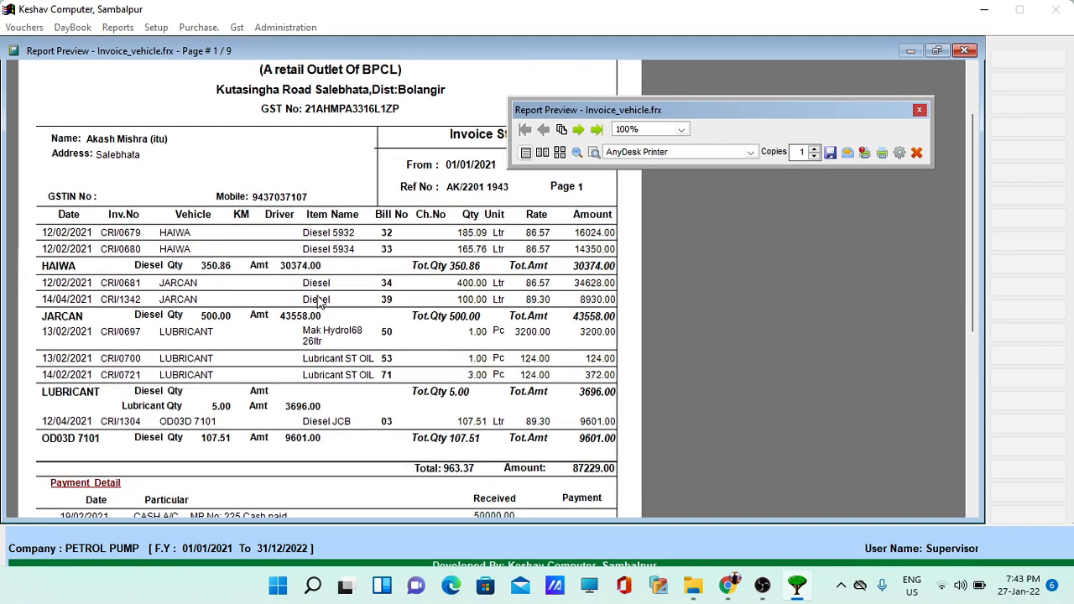
pyautogui.scroll(-3, 324, 307)
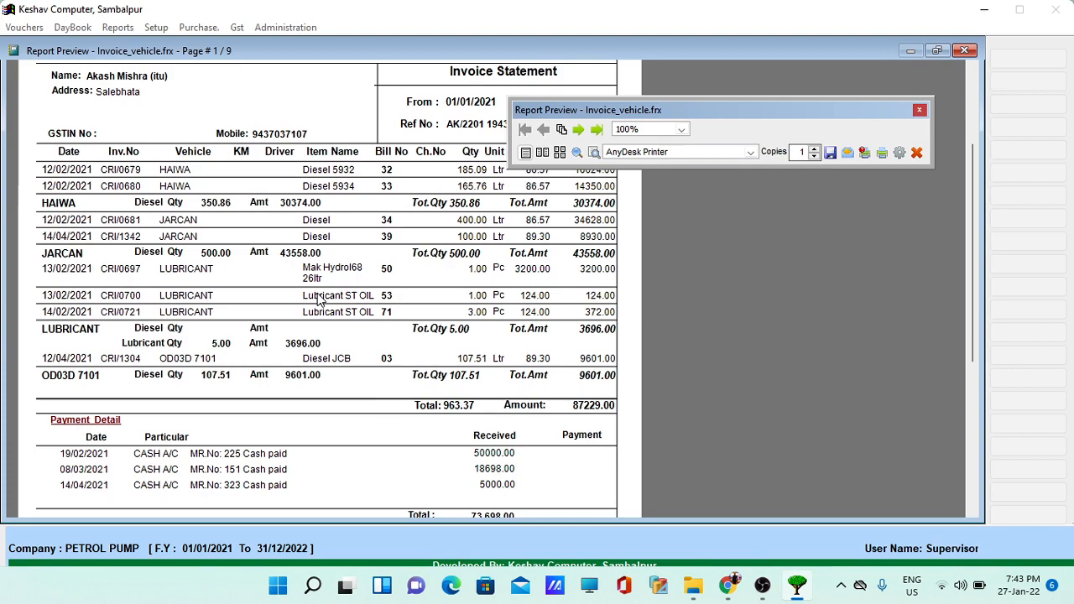
pyautogui.scroll(-4, 317, 300)
pyautogui.scroll(-2, 318, 303)
pyautogui.press('Escape')
pyautogui.press('Escape')
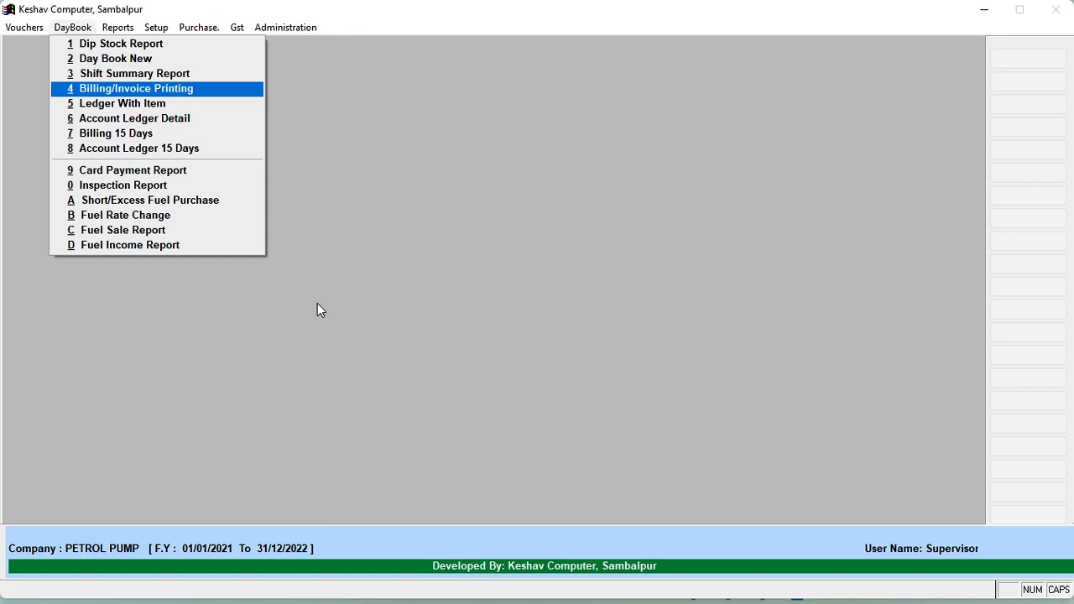
# Step: Preview the Fuel Income Report for 01/01/2021 to 31/01/2021
pyautogui.press('Up')
pyautogui.press('Up')
pyautogui.press('Up')
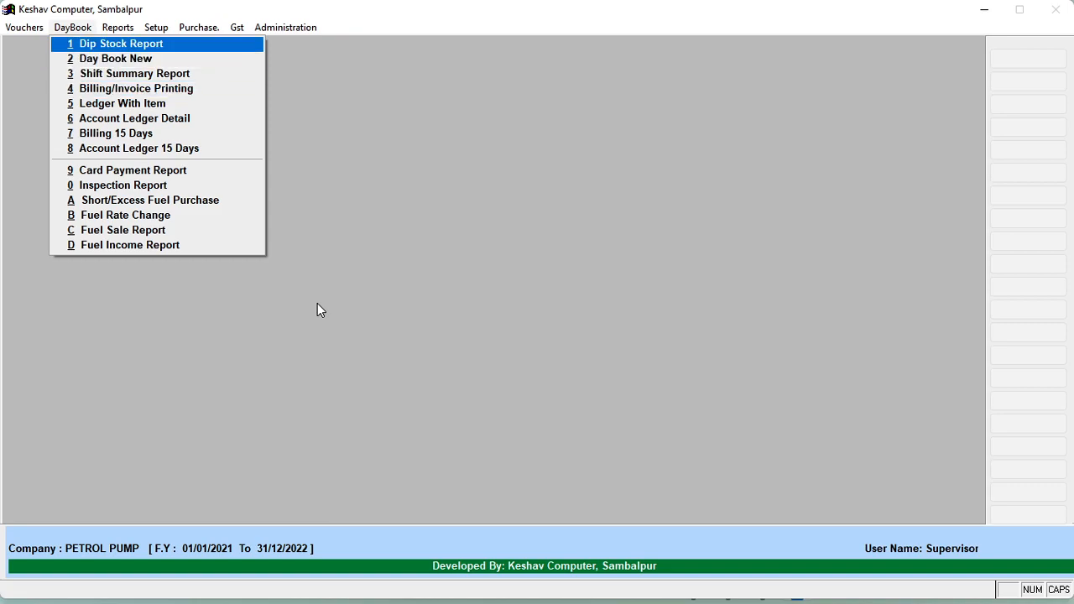
pyautogui.press('Up')
pyautogui.press('Return')
pyautogui.press('Return')
pyautogui.write('31/')
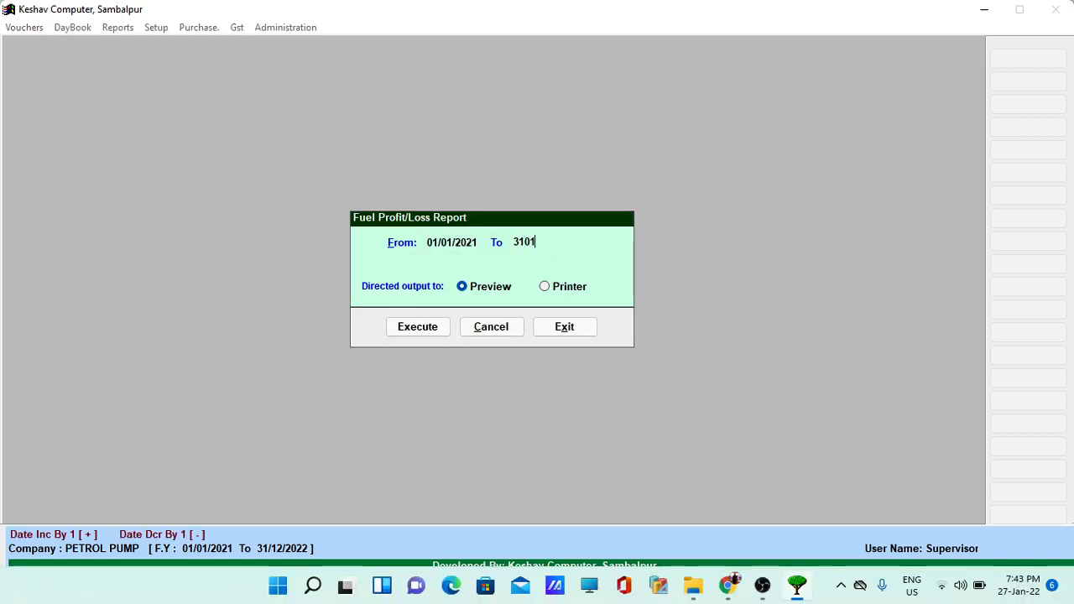
pyautogui.write('01/2021')
pyautogui.press('Return')
pyautogui.press('Return')
pyautogui.press('Return')
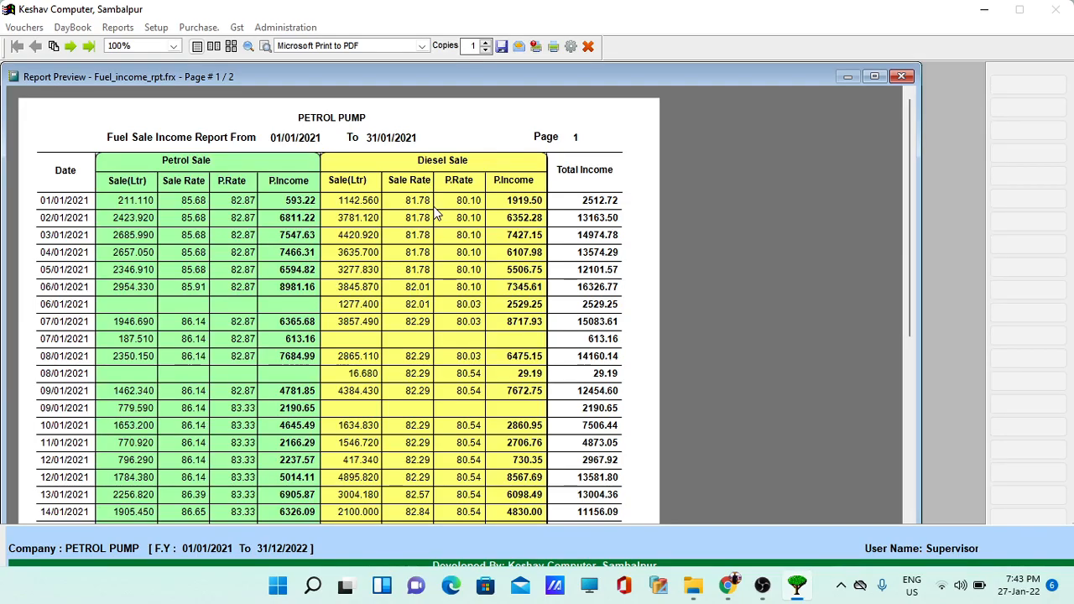
# Step: Examine the daily petrol and diesel sale rates, purchase rates and income on page 1 of the fuel income report
pyautogui.scroll(-3, 433, 205)
pyautogui.scroll(-5, 433, 205)
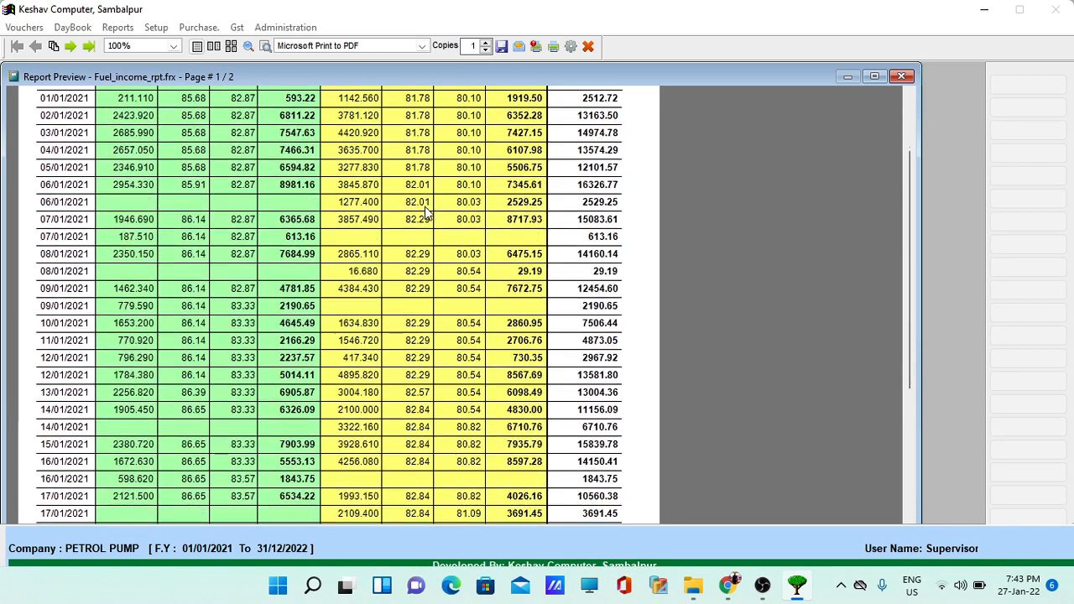
pyautogui.scroll(6, 424, 216)
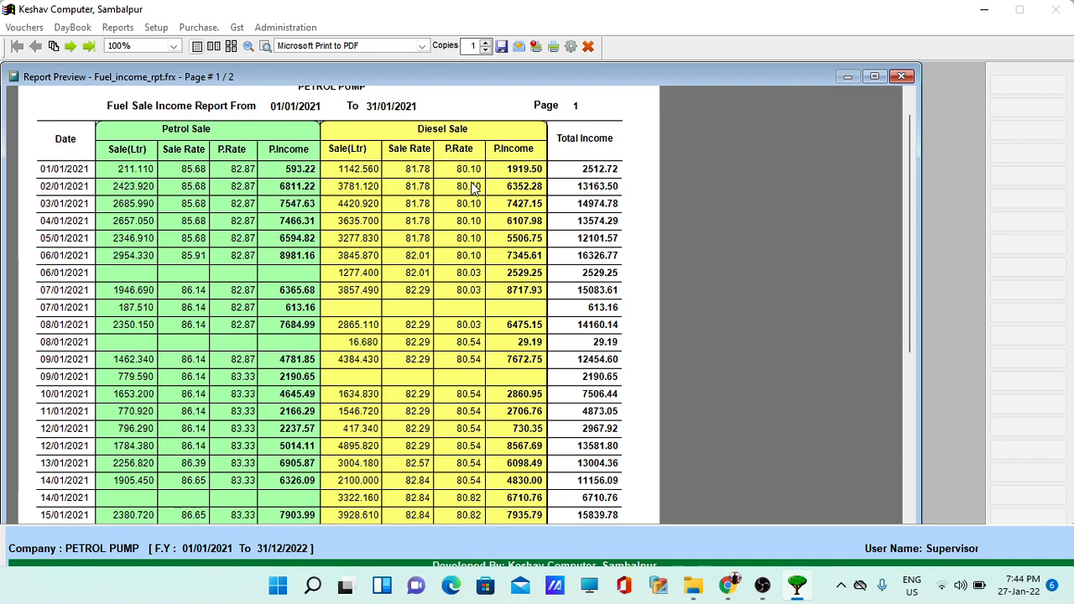
pyautogui.scroll(-3, 474, 188)
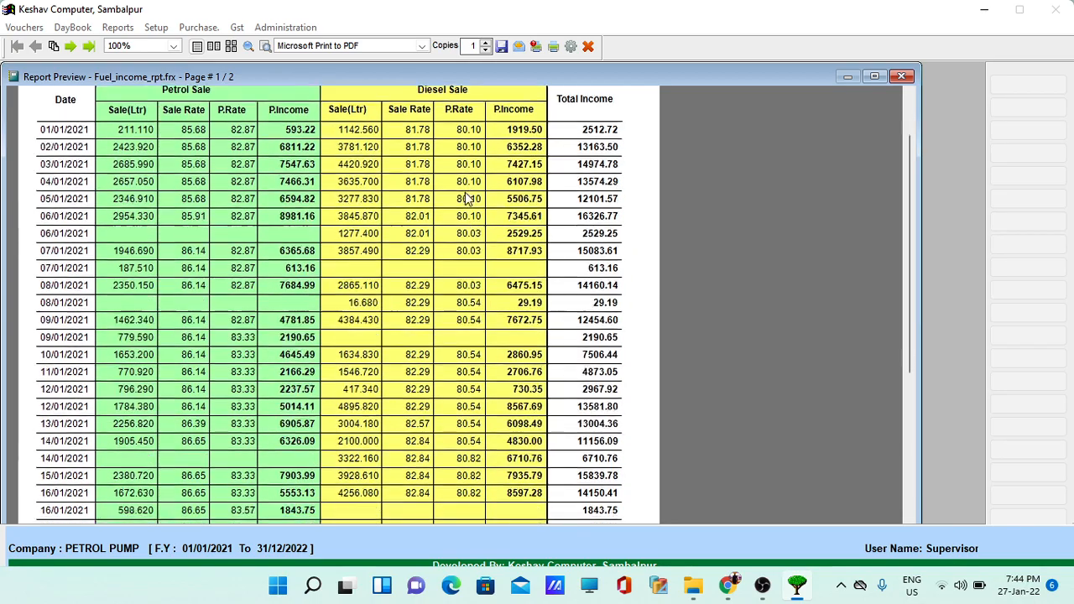
pyautogui.scroll(-5, 466, 193)
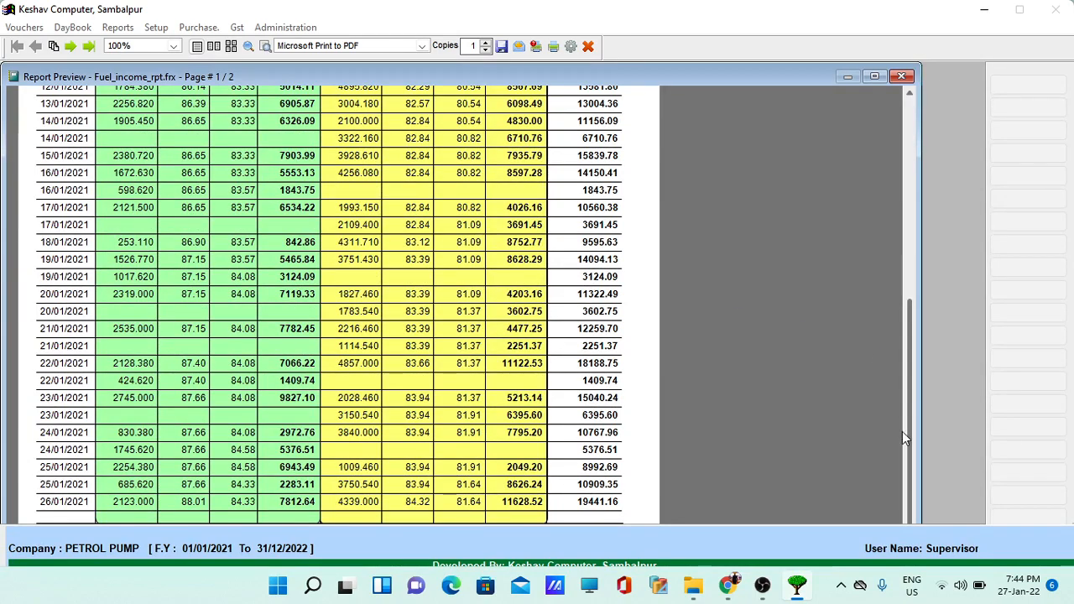
pyautogui.moveTo(914, 332); pyautogui.dragTo(914, 105)
# Step: Check the monthly income totals on page 2 and exit the Fuel Profit/Loss Report
pyautogui.rightClick(421, 175)
pyautogui.click(453, 210)
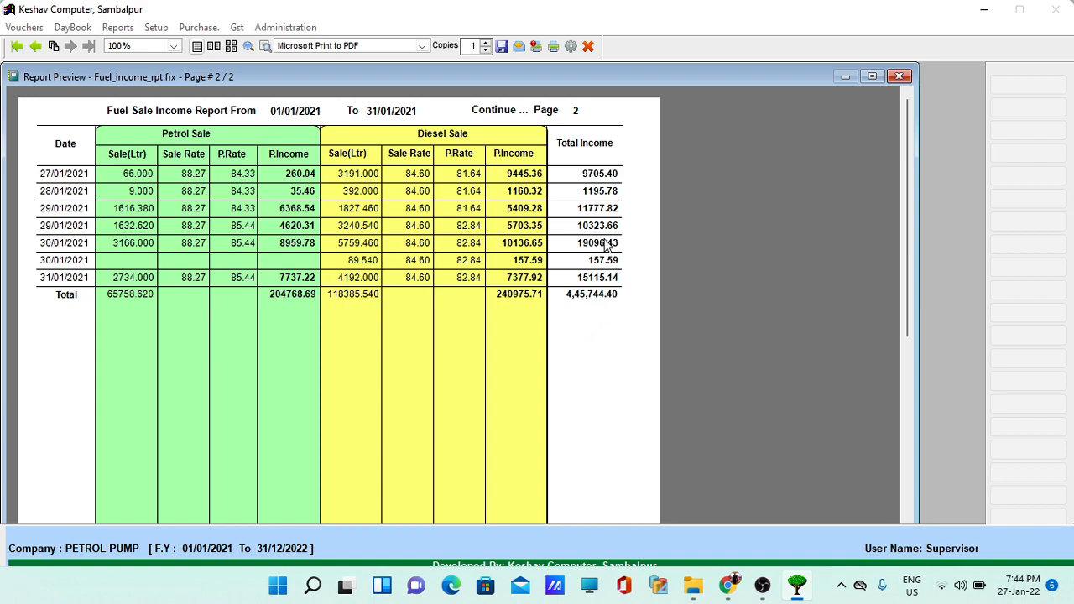
pyautogui.press('Escape')
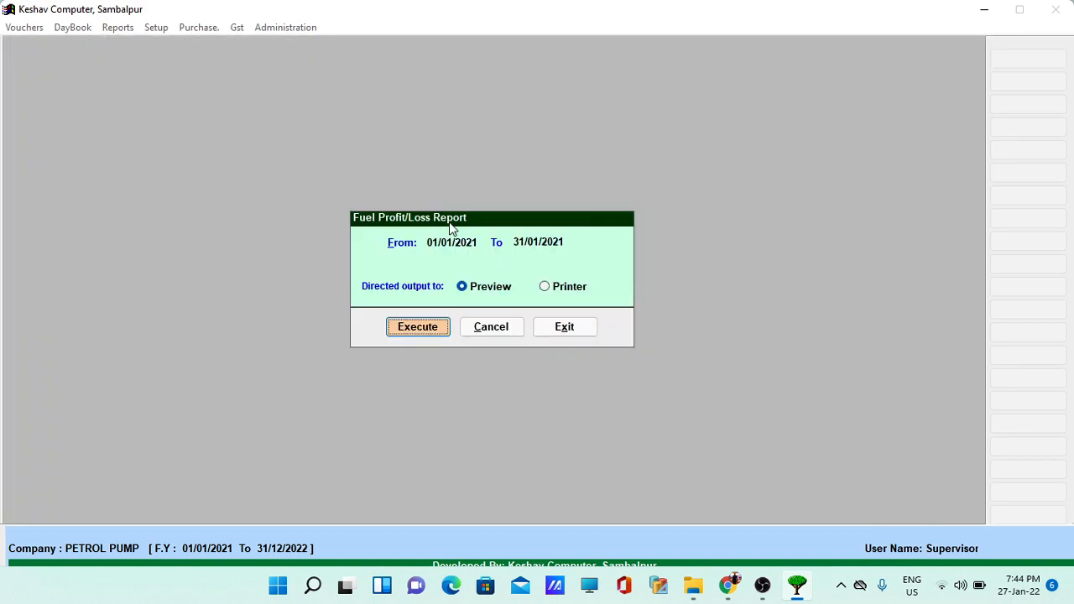
pyautogui.press('Escape')
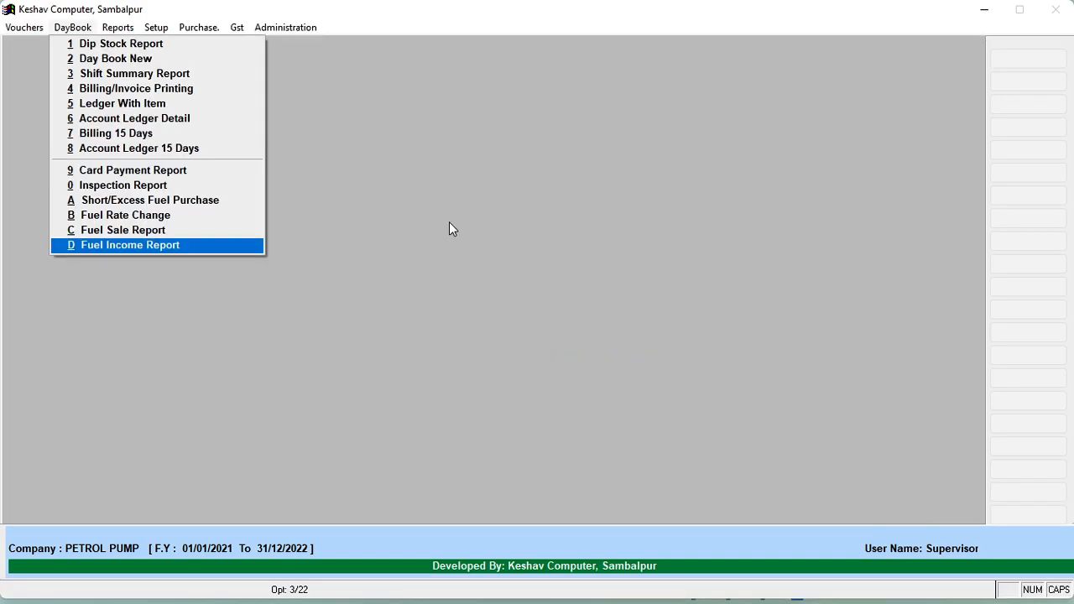
# Step: Open the Day Book New report
pyautogui.press('Up')
pyautogui.press('Up')
pyautogui.press('Up')
pyautogui.press('Up')
pyautogui.press('Up')
pyautogui.press('Up')
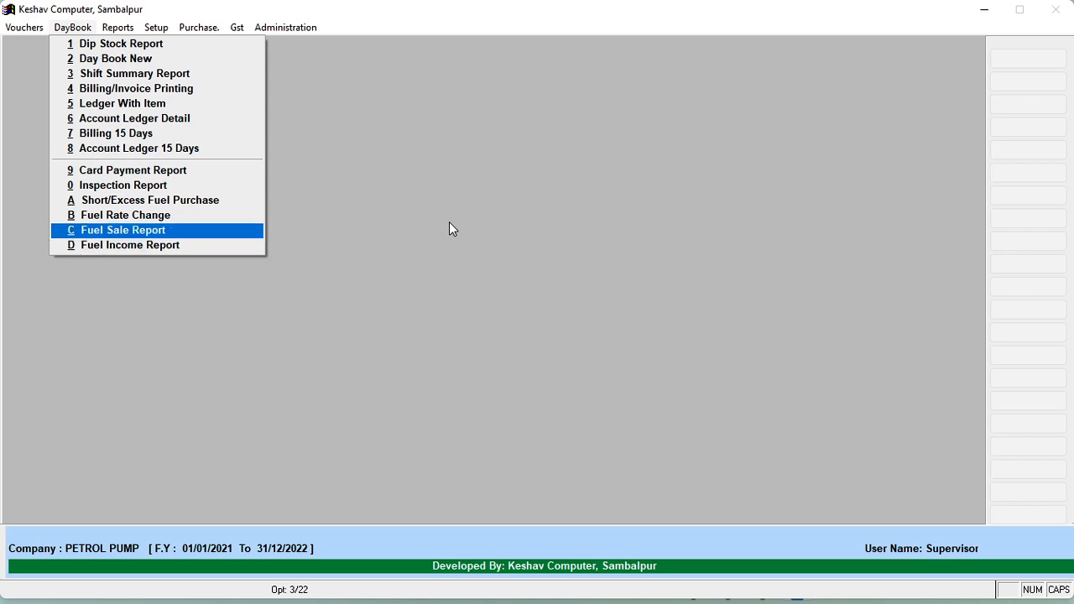
pyautogui.press('Up')
pyautogui.press('Up')
pyautogui.press('Up')
pyautogui.press('Up')
pyautogui.press('Up')
pyautogui.press('Up')
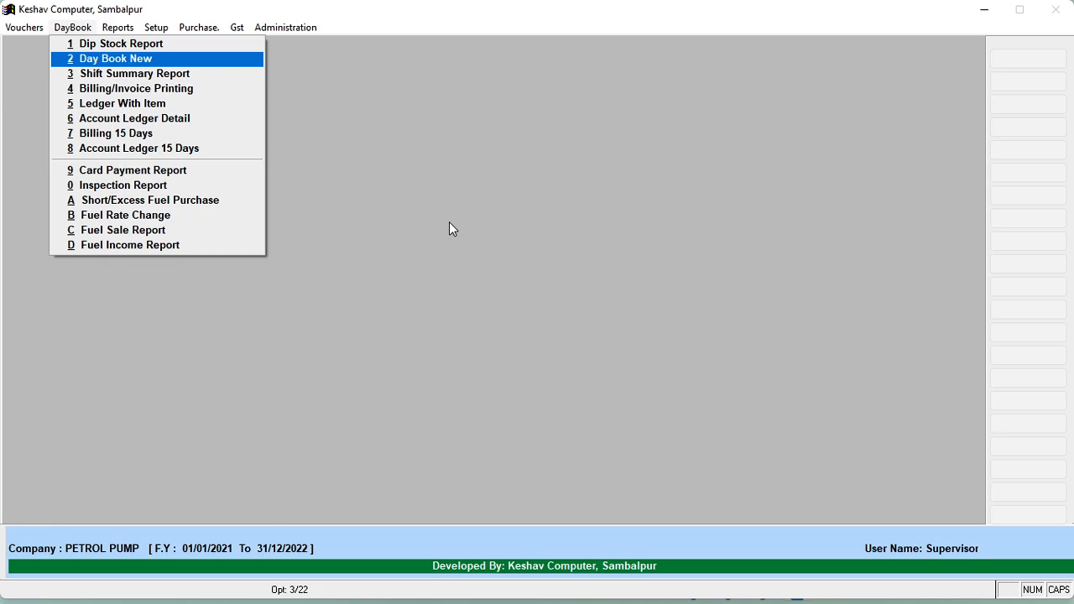
pyautogui.press('Return')
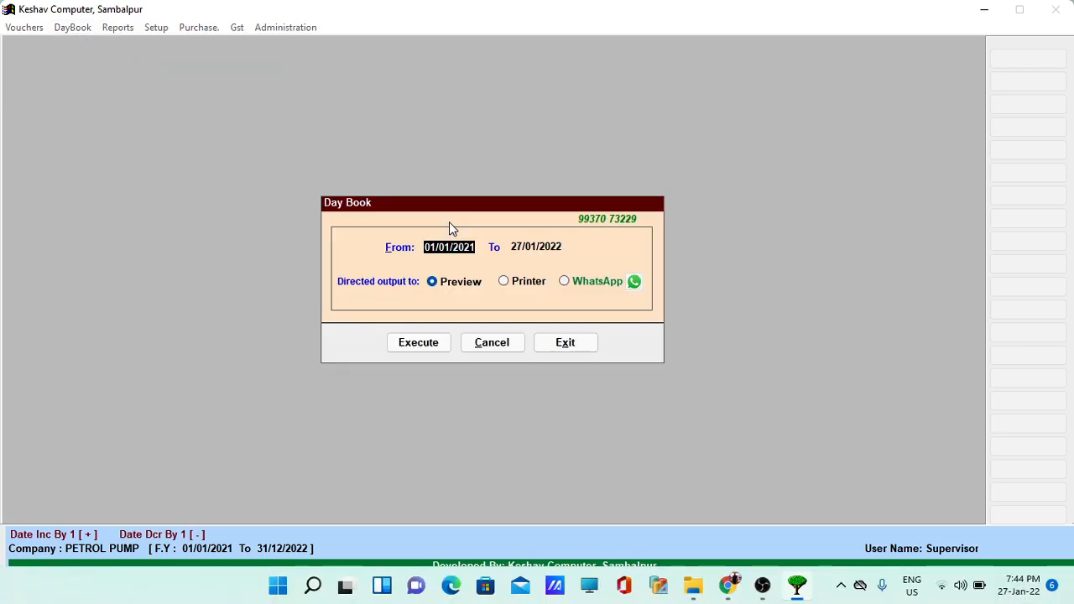
# Step: Preview the Day Book from 01/01/2021 to 01/01/2022
pyautogui.press('Return')
pyautogui.write('01')
pyautogui.press('Return')
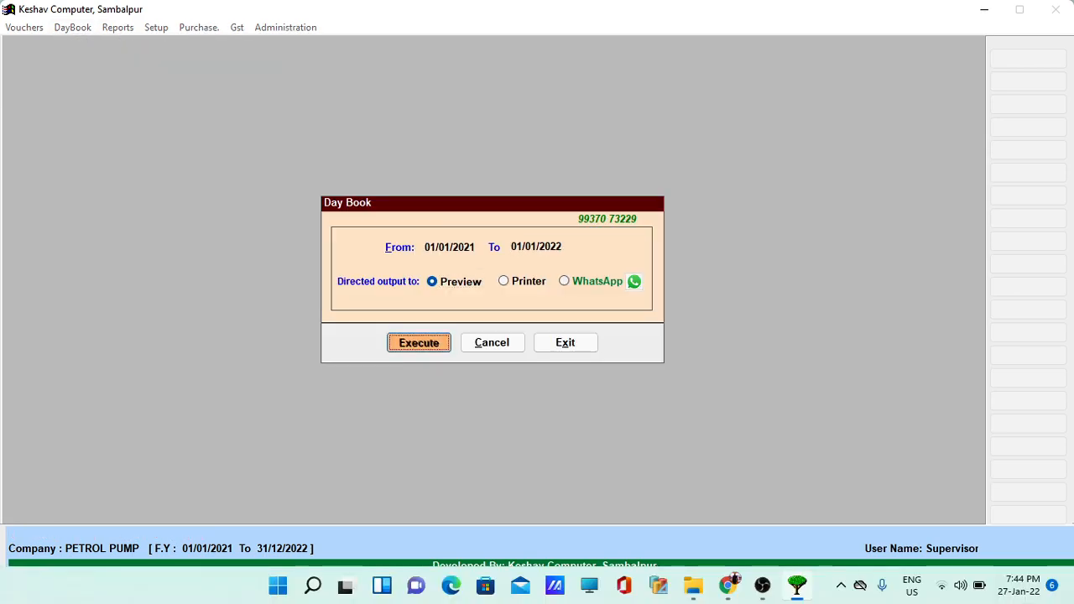
pyautogui.press('Return')
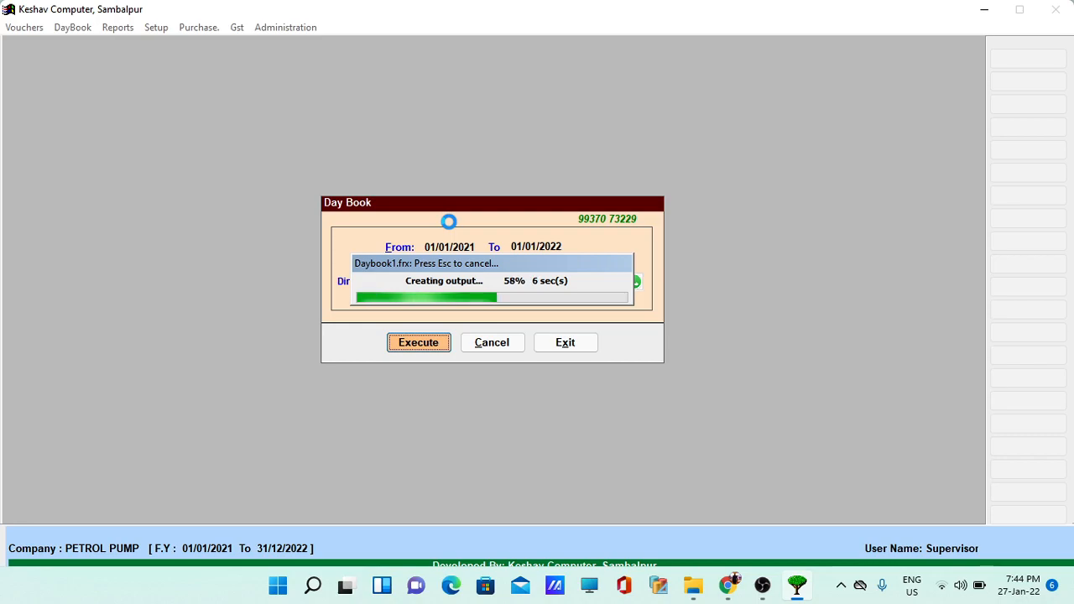
pyautogui.press('Escape')
pyautogui.click(594, 343)
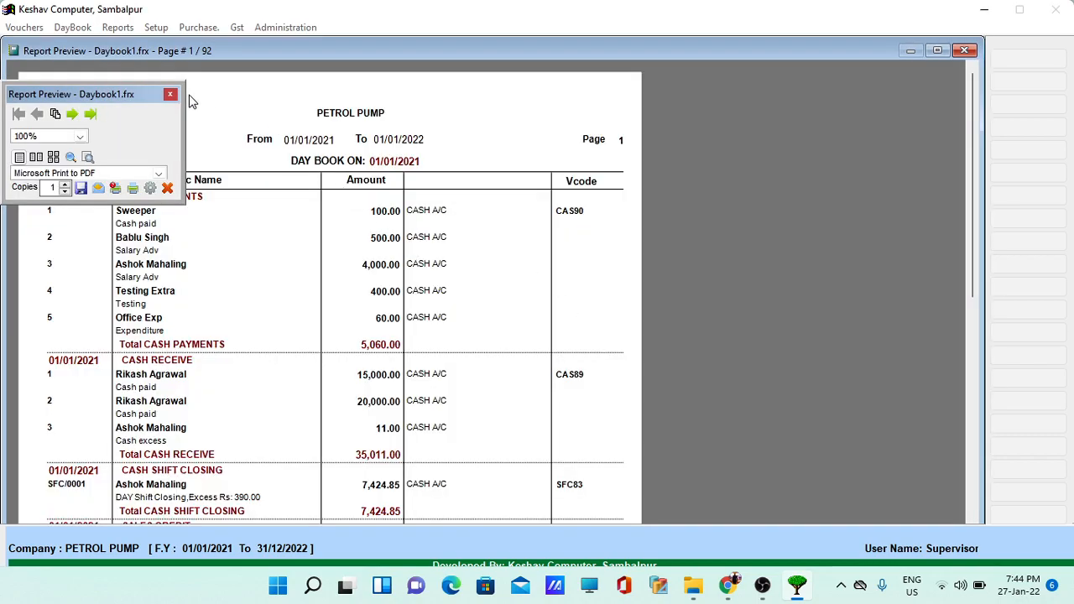
# Step: Examine the cash payments, cash receipts, shift closing, credit sales and closing cash on page 1 of the day book, and close the preview
pyautogui.click(174, 96)
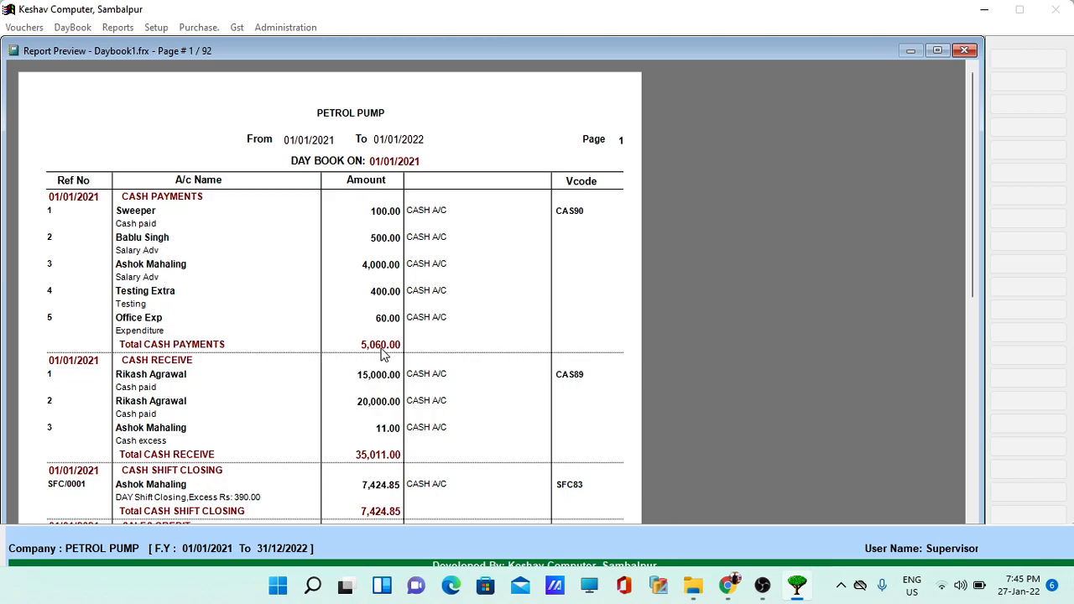
pyautogui.scroll(-2, 389, 340)
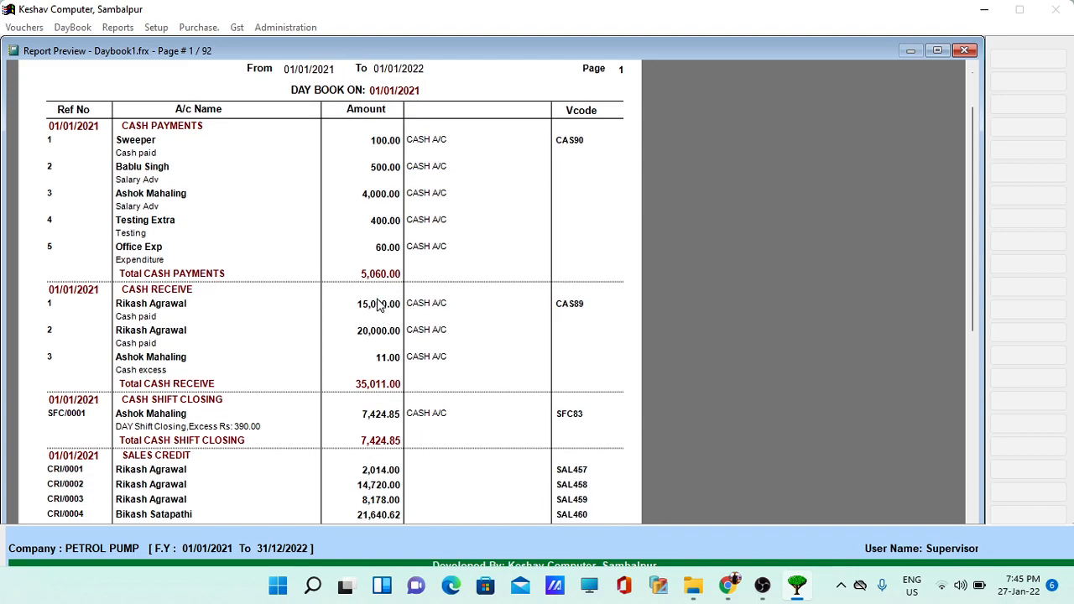
pyautogui.scroll(-1, 378, 306)
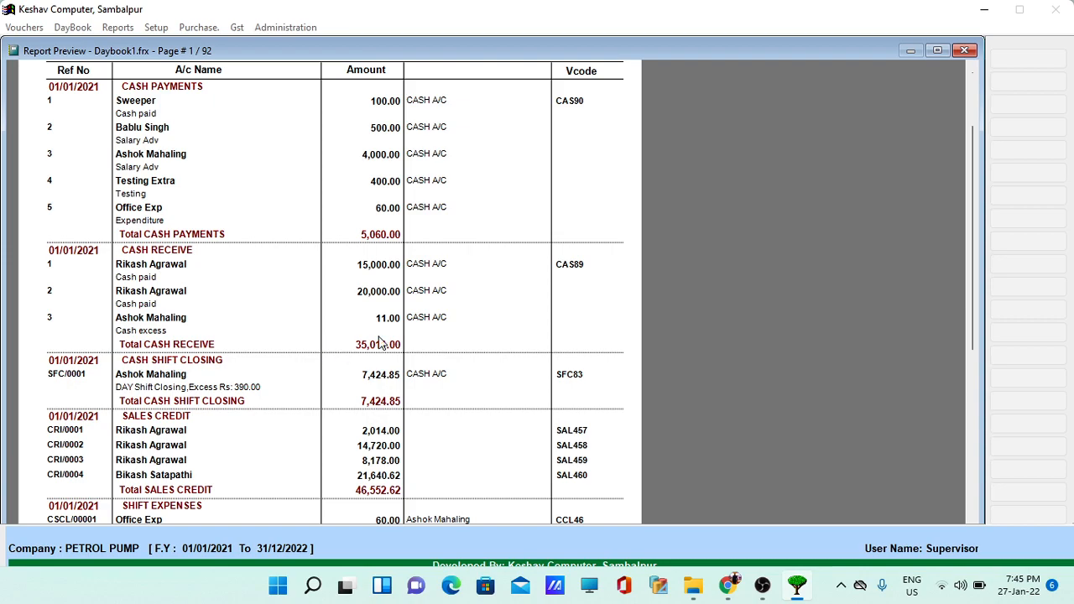
pyautogui.scroll(-4, 364, 331)
pyautogui.scroll(-1, 371, 311)
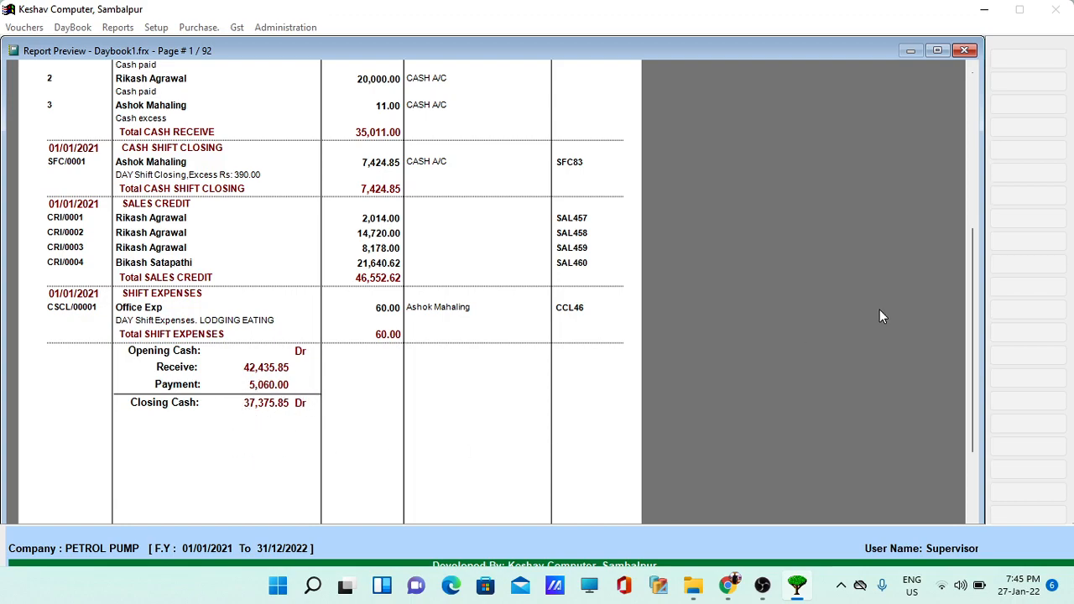
pyautogui.moveTo(970, 320)
pyautogui.mouseDown()
pyautogui.moveTo(959, 157)
pyautogui.moveTo(958, 324)
pyautogui.mouseUp()
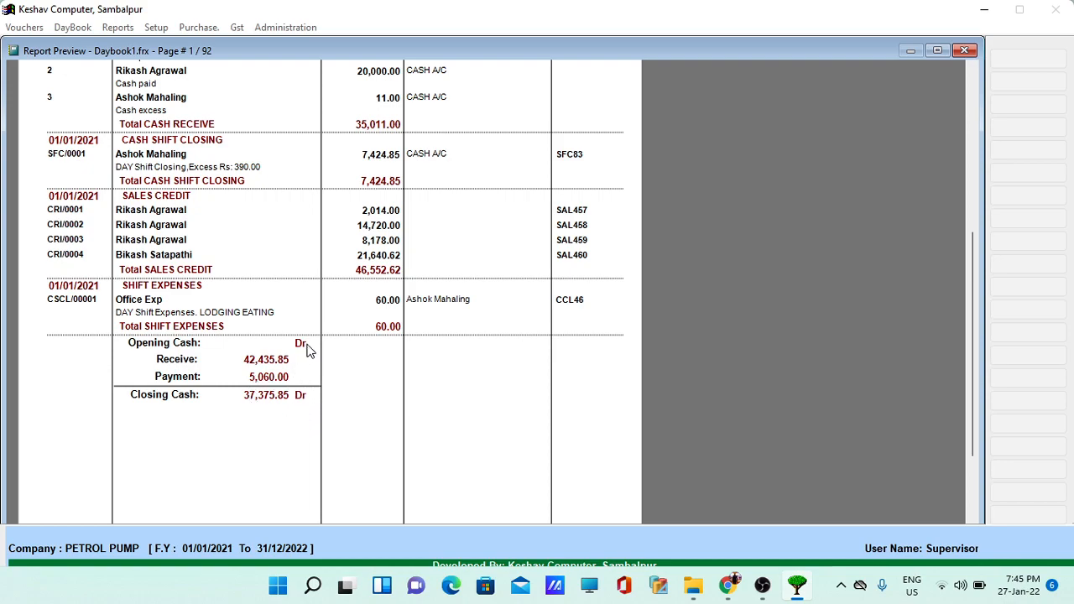
pyautogui.press('Escape')
# Step: Preview the Day Book for the single day 02/01/2021
pyautogui.click(452, 245)
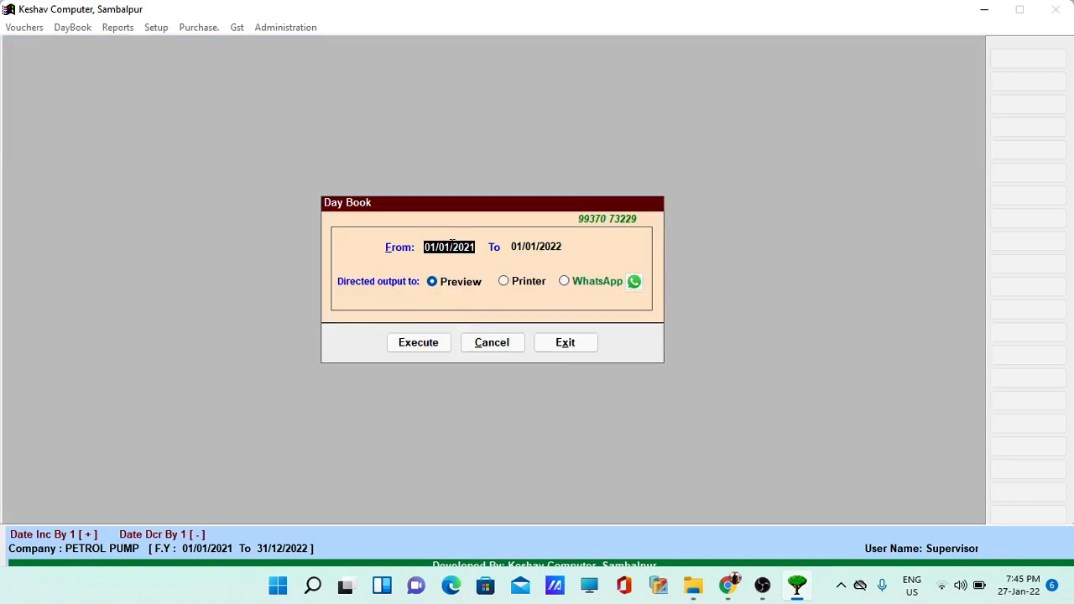
pyautogui.write('02/01/2021')
pyautogui.press('Return')
pyautogui.write('02/01/2021')
pyautogui.press('Return')
pyautogui.press('Return')
pyautogui.press('Return')
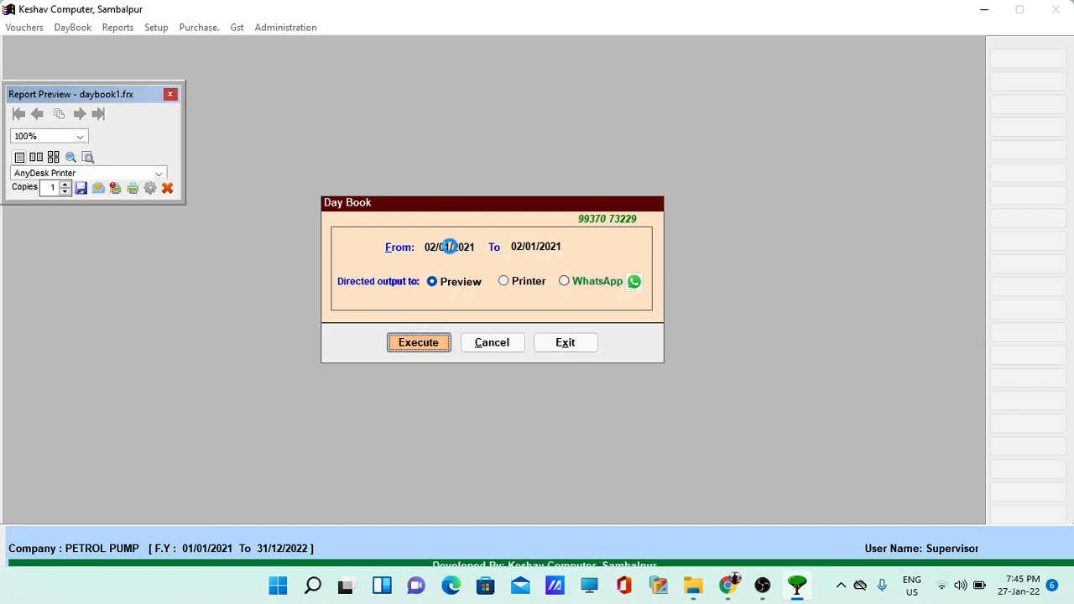
# Step: Check the day's shift closing, credit sales and opening and closing cash summary, and exit the Day Book
pyautogui.scroll(-5, 420, 361)
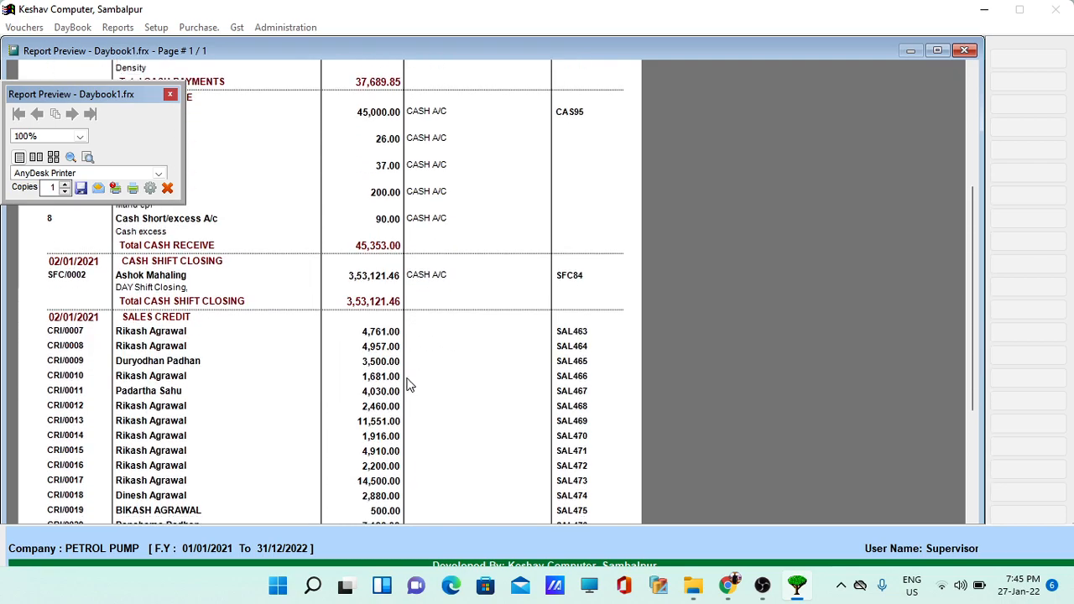
pyautogui.scroll(-3, 410, 385)
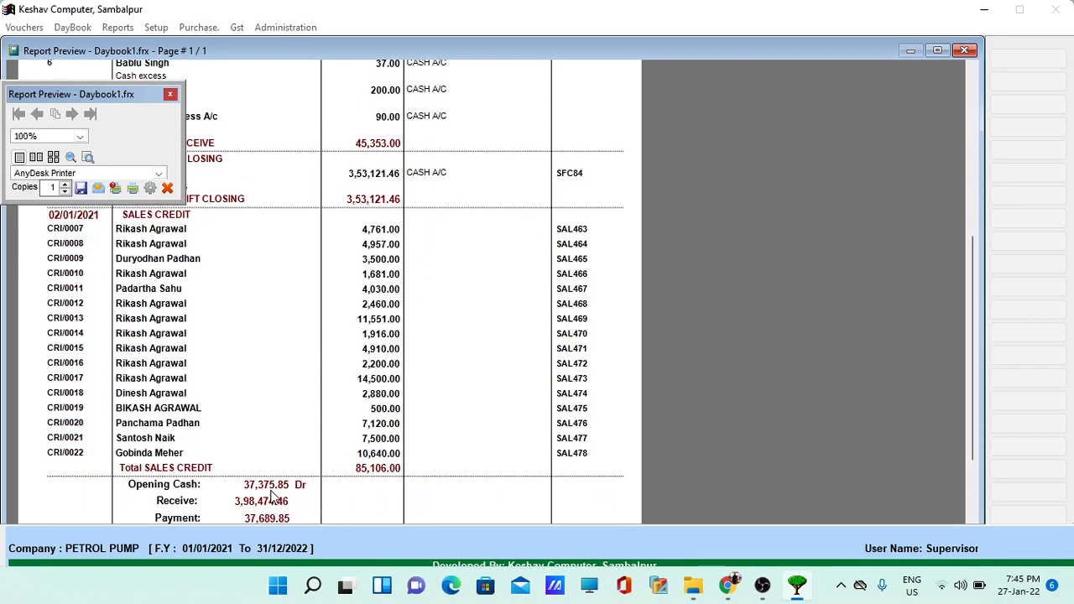
pyautogui.scroll(-3, 275, 495)
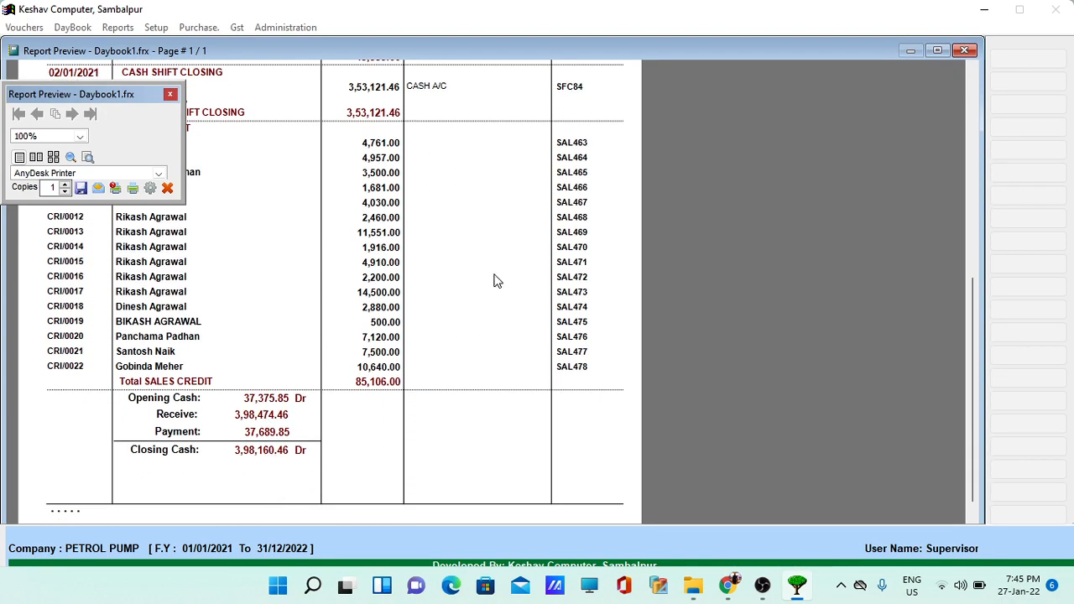
pyautogui.press('Escape')
pyautogui.press('Escape')
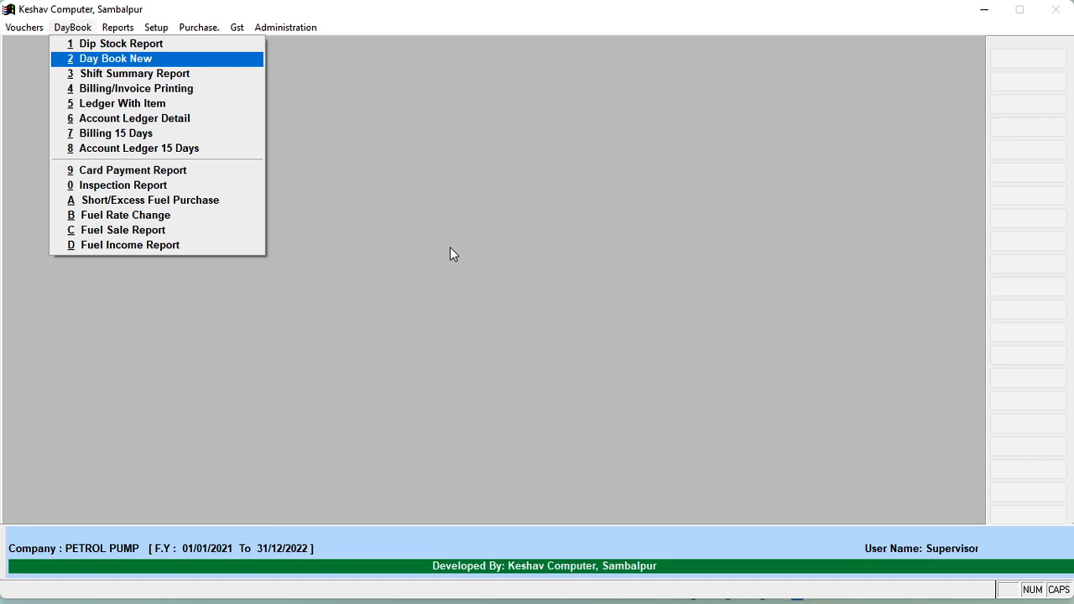
# Step: Look through the available GST reports, including GSTR-1 OutWard Supply, GSTR-2 InWard Supply and GSTR 3B
pyautogui.press('Right')
pyautogui.press('Right')
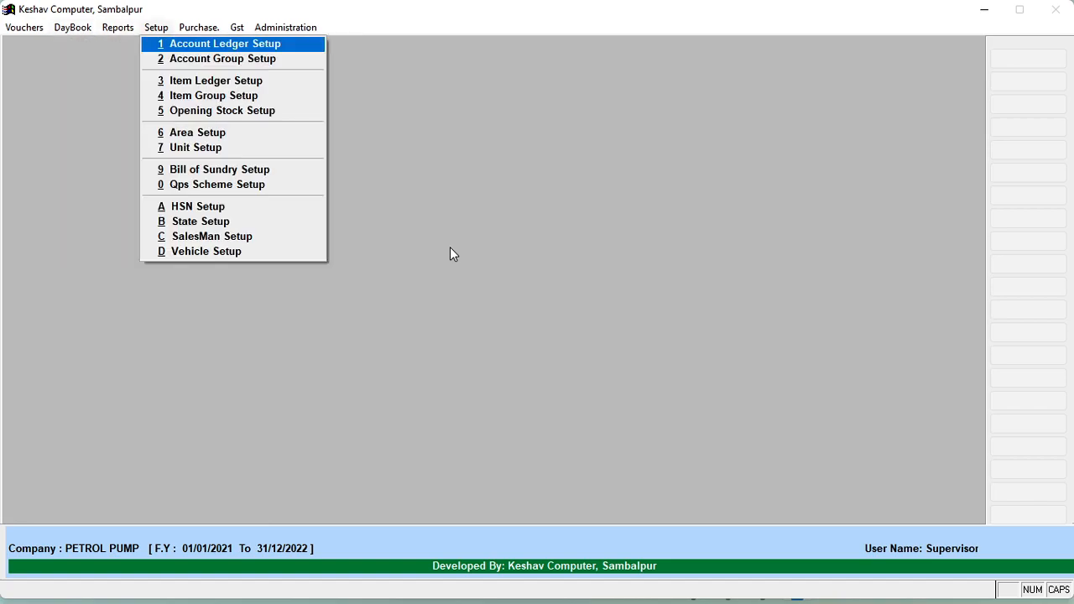
pyautogui.press('Right')
pyautogui.press('Right')
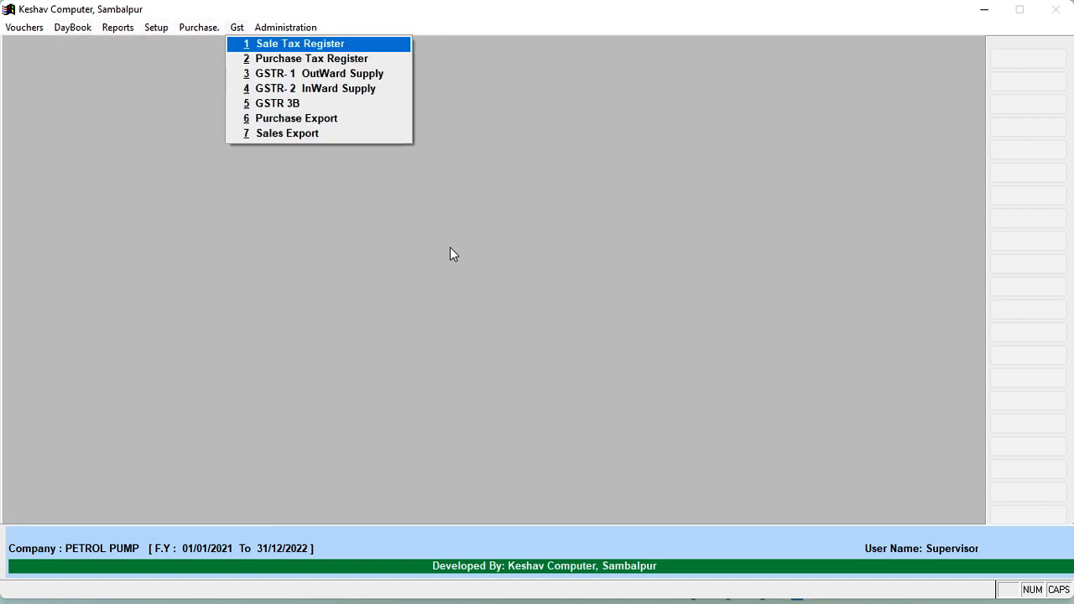
pyautogui.press('Down')
pyautogui.press('Down')
pyautogui.press('Down')
pyautogui.press('Down')
pyautogui.press('Up')
pyautogui.press('Up')
pyautogui.press('Down')
pyautogui.press('Down')
pyautogui.press('Up')
pyautogui.press('Up')
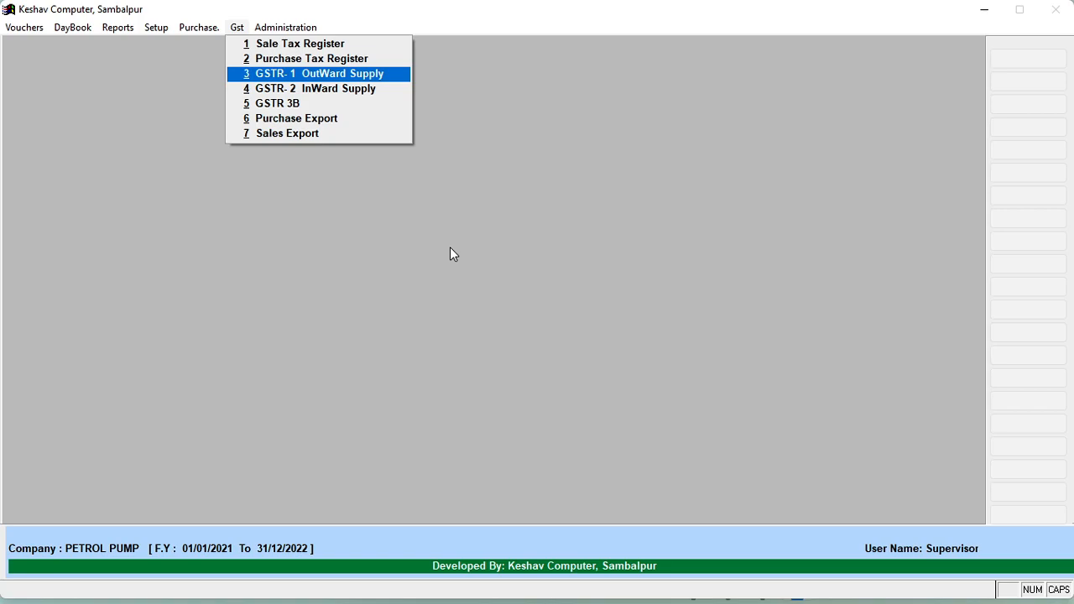
pyautogui.press('Down')
pyautogui.press('Down')
pyautogui.press('Up')
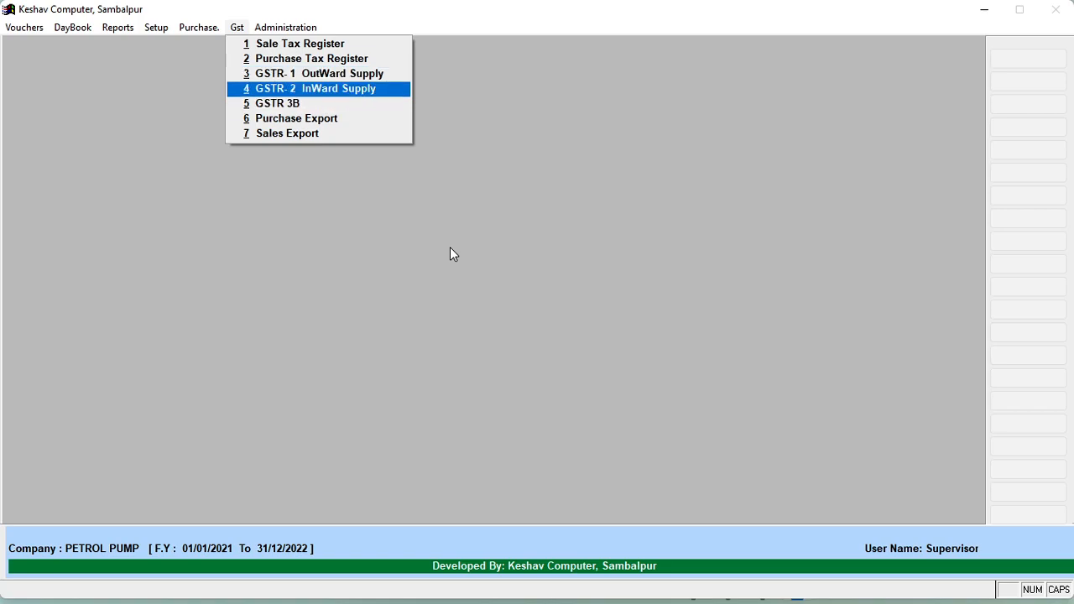
pyautogui.press('Up')
# Step: Open the Bharat Petroleum Corp. Ltd fuel purchase voucher dated 03/01/2021 for modification
pyautogui.press('Left')
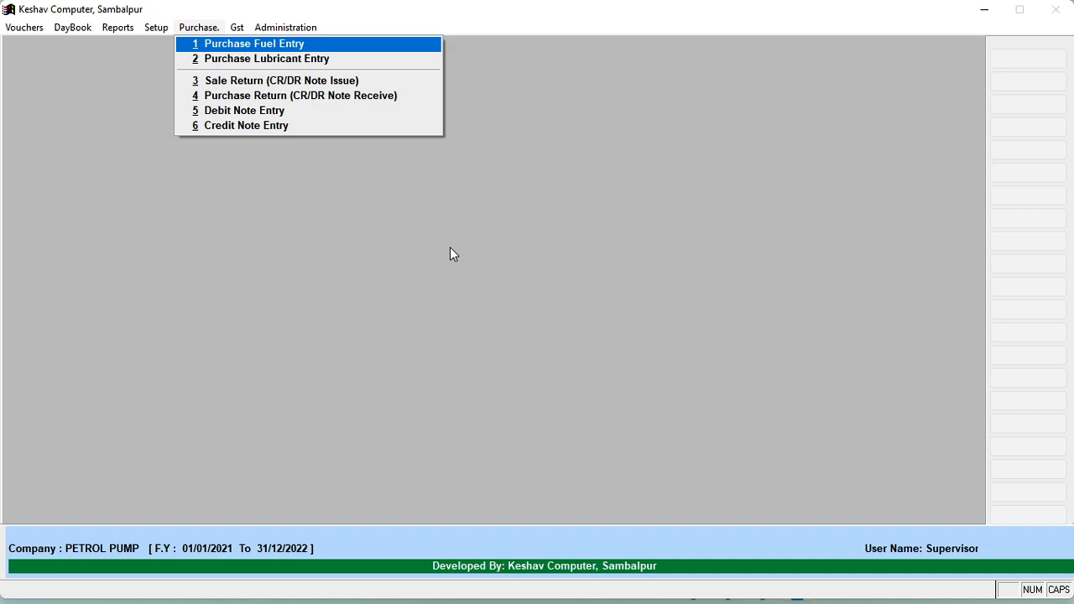
pyautogui.press('Return')
pyautogui.press('Right')
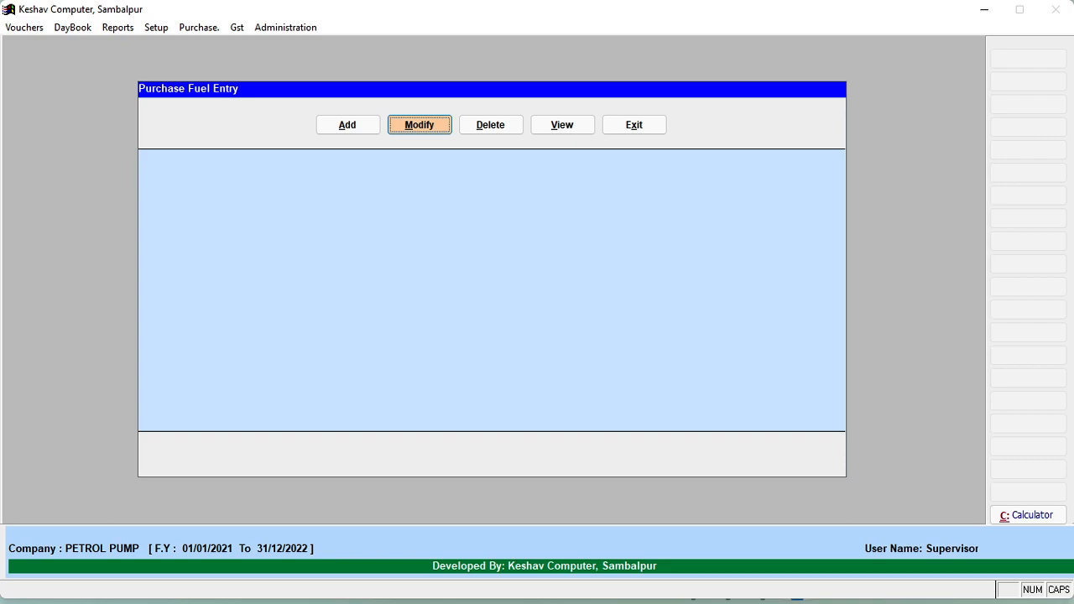
pyautogui.press('Return')
pyautogui.press('Return')
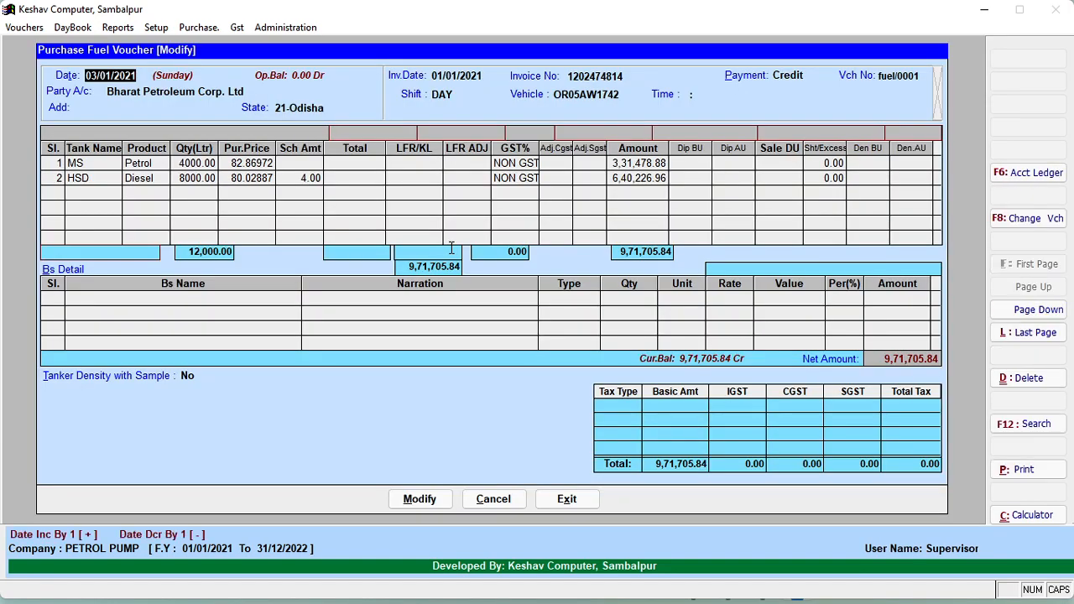
# Step: Go through the purchase voucher's party, invoice, shift and vehicle fields to the MS tank line, keeping the existing values
pyautogui.press('Return')
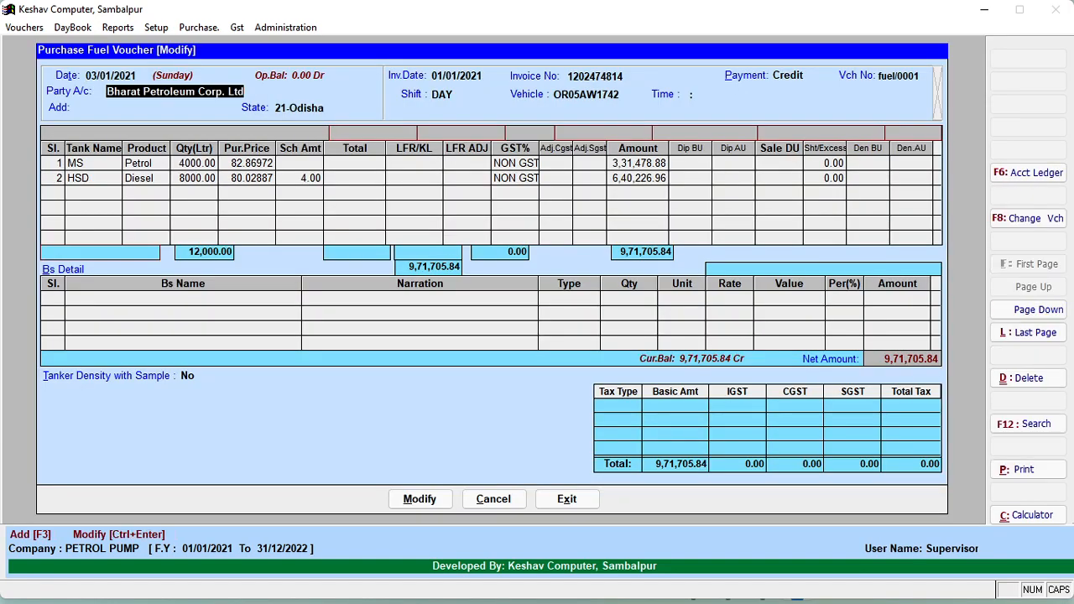
pyautogui.press('Return')
pyautogui.press('Return')
pyautogui.press('Return')
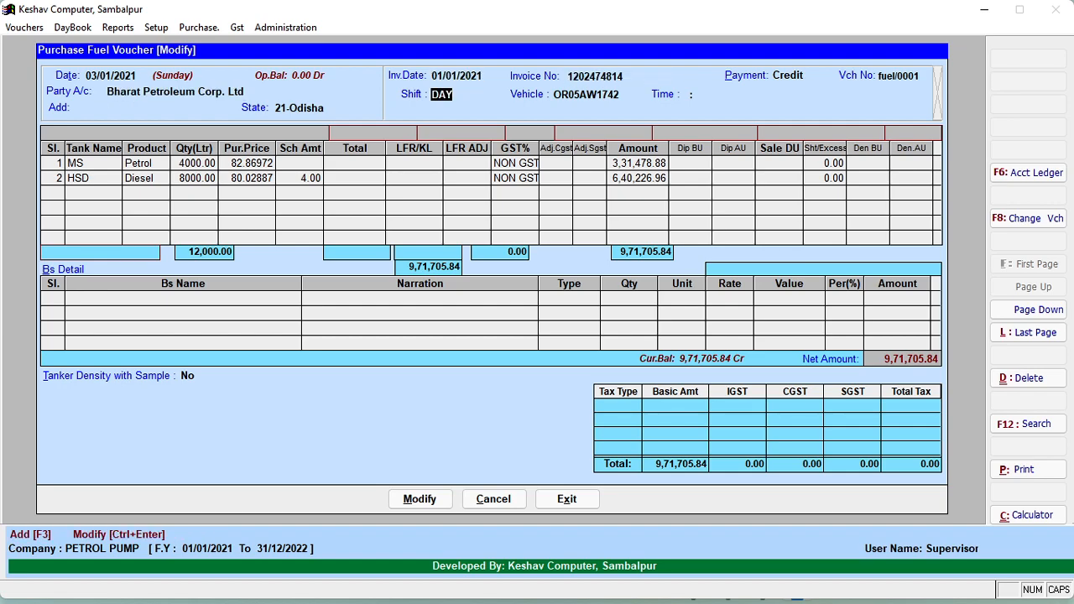
pyautogui.press('Return')
pyautogui.press('Return')
pyautogui.press('Return')
pyautogui.press('Return')
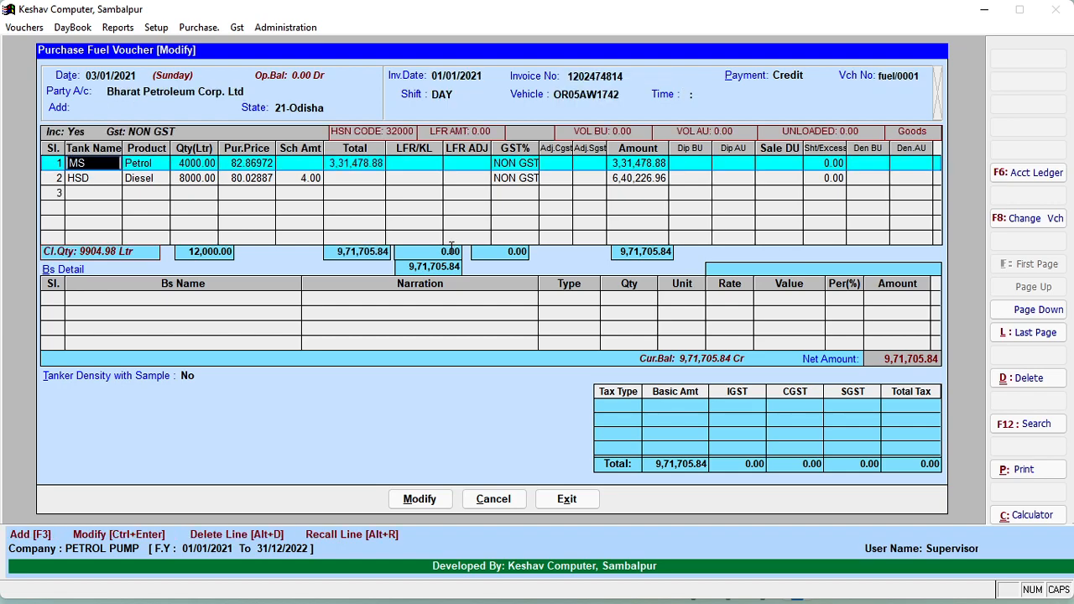
# Step: Review the petrol line's quantity, purchase price, LFR and dip fields, and exit Purchase Fuel Entry without saving
pyautogui.press('Return')
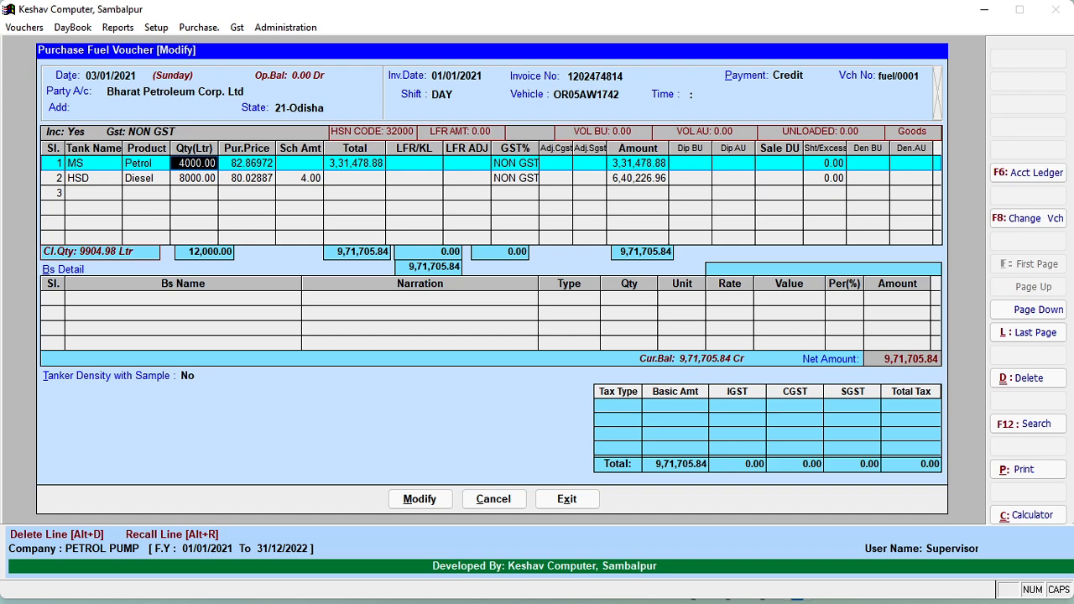
pyautogui.press('Return')
pyautogui.press('Return')
pyautogui.press('Return')
pyautogui.press('Return')
pyautogui.press('Return')
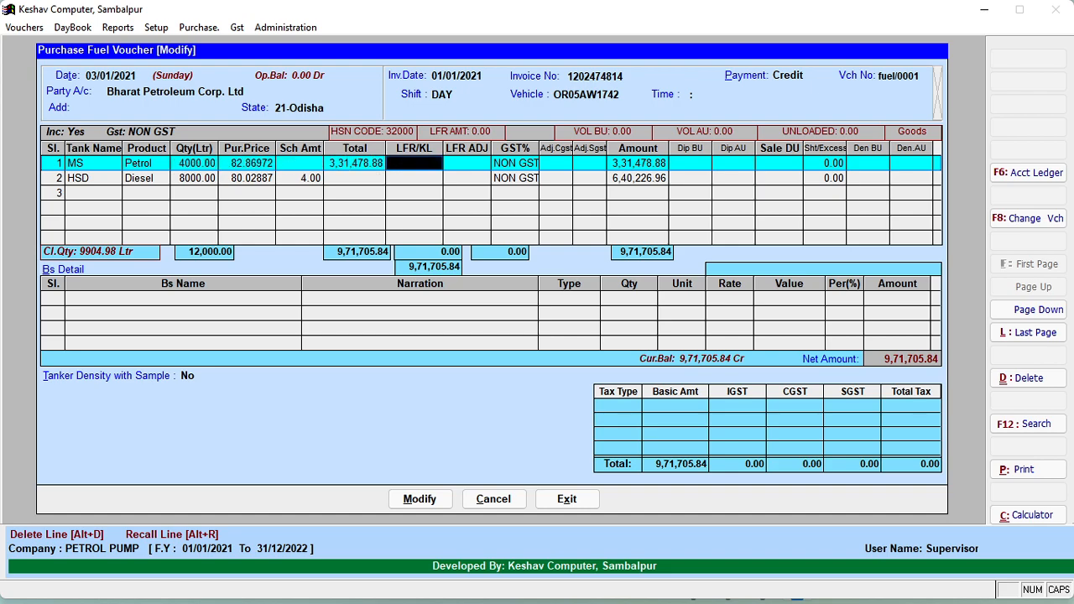
pyautogui.press('Return')
pyautogui.press('Return')
pyautogui.press('Return')
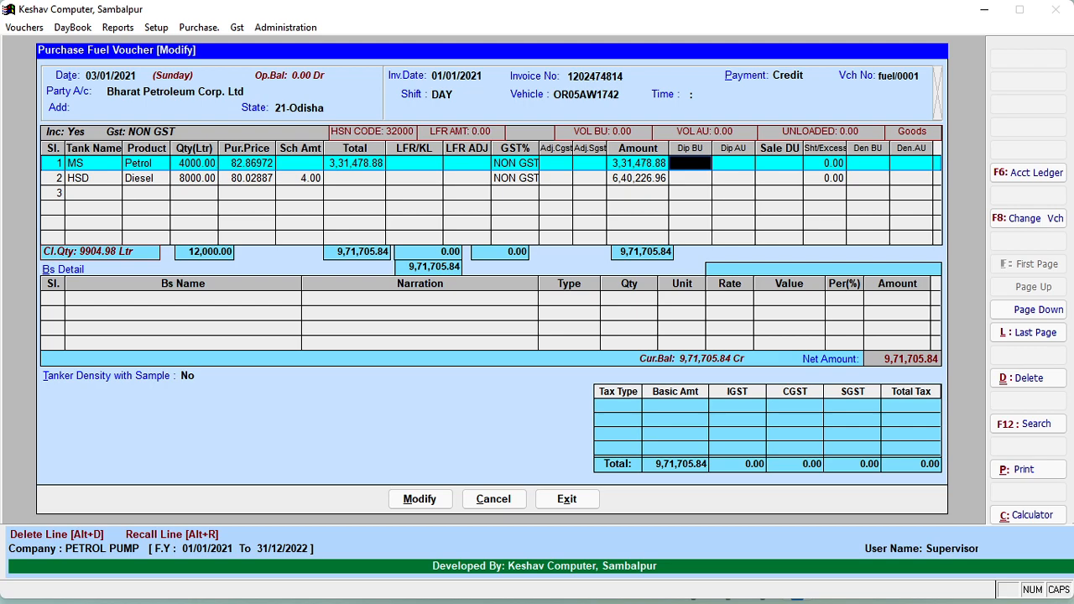
pyautogui.press('Escape')
pyautogui.press('Return')
pyautogui.press('Escape')
pyautogui.press('Return')
pyautogui.press('Escape')
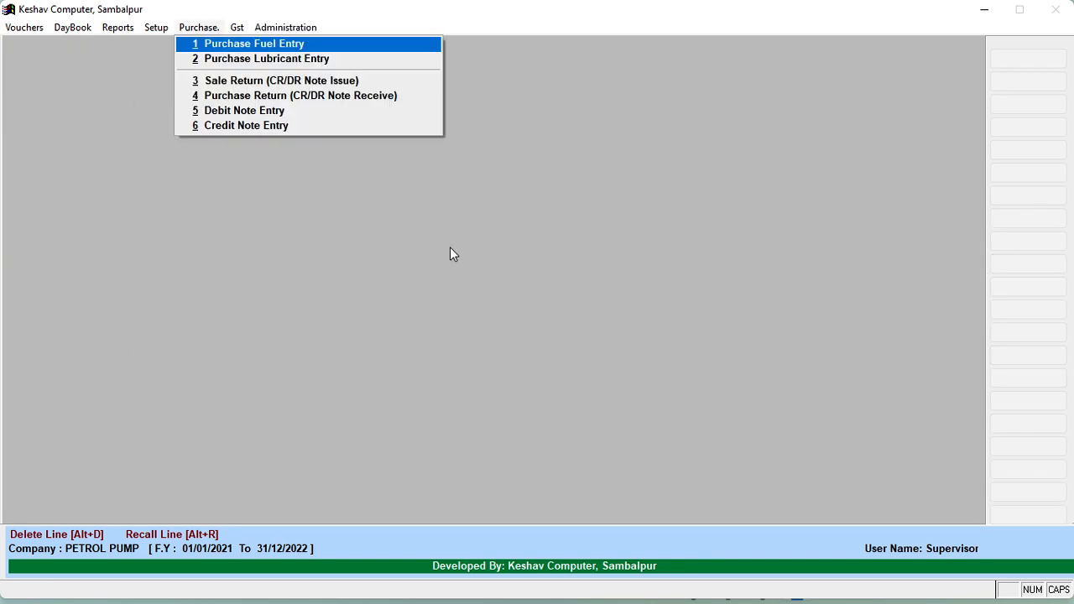
pyautogui.press('Left')
pyautogui.press('Left')
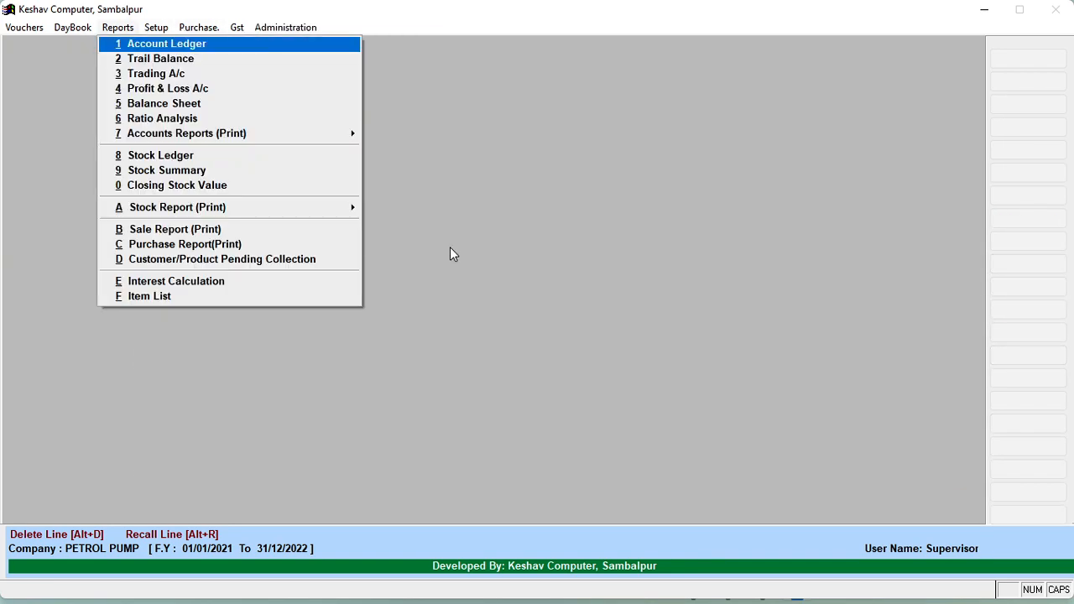
pyautogui.press('Left')
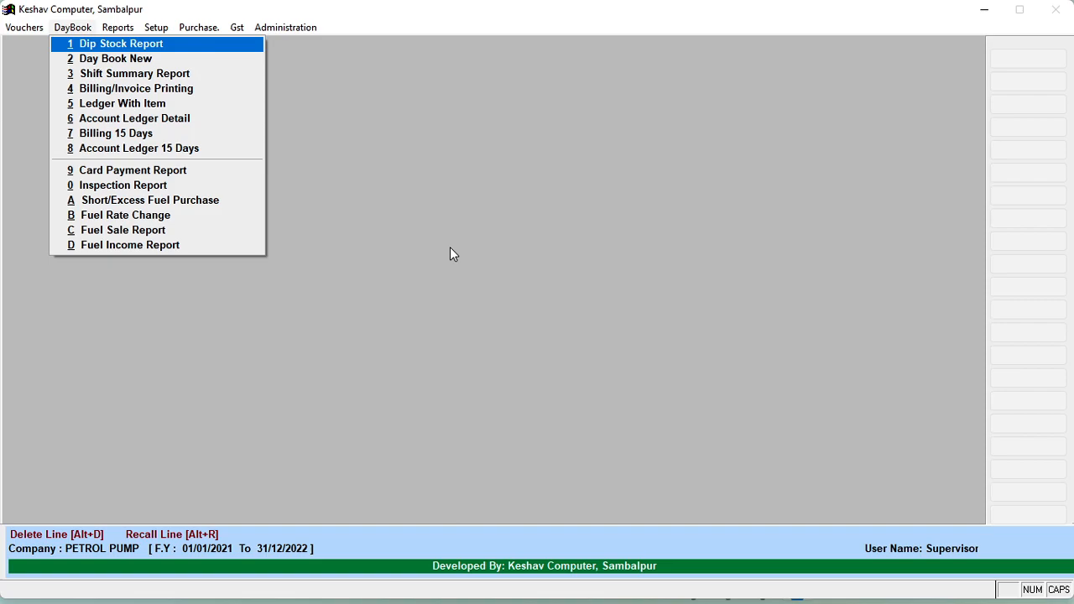
pyautogui.press('Down')
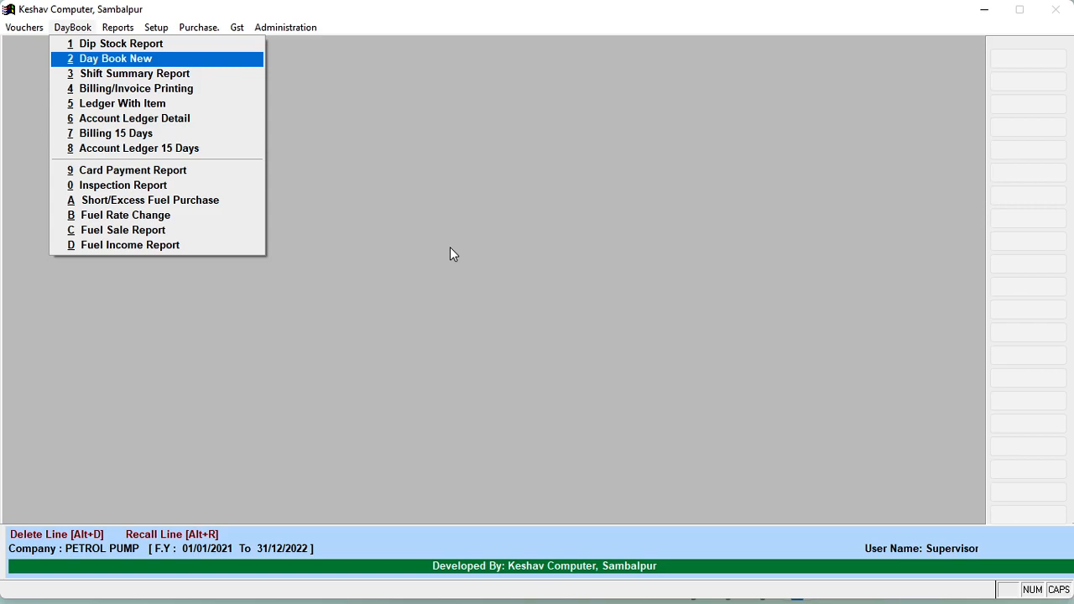
# Step: Quit the petrol pump software and return to the desktop
pyautogui.press('Escape')
pyautogui.press('Escape')
pyautogui.press('Escape')
pyautogui.press('Return')
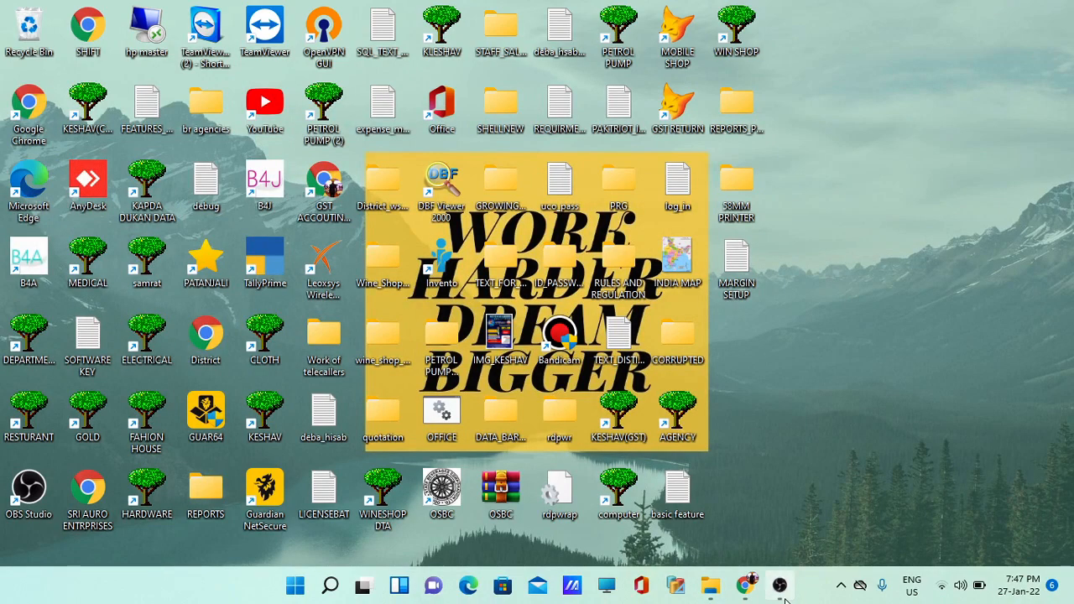